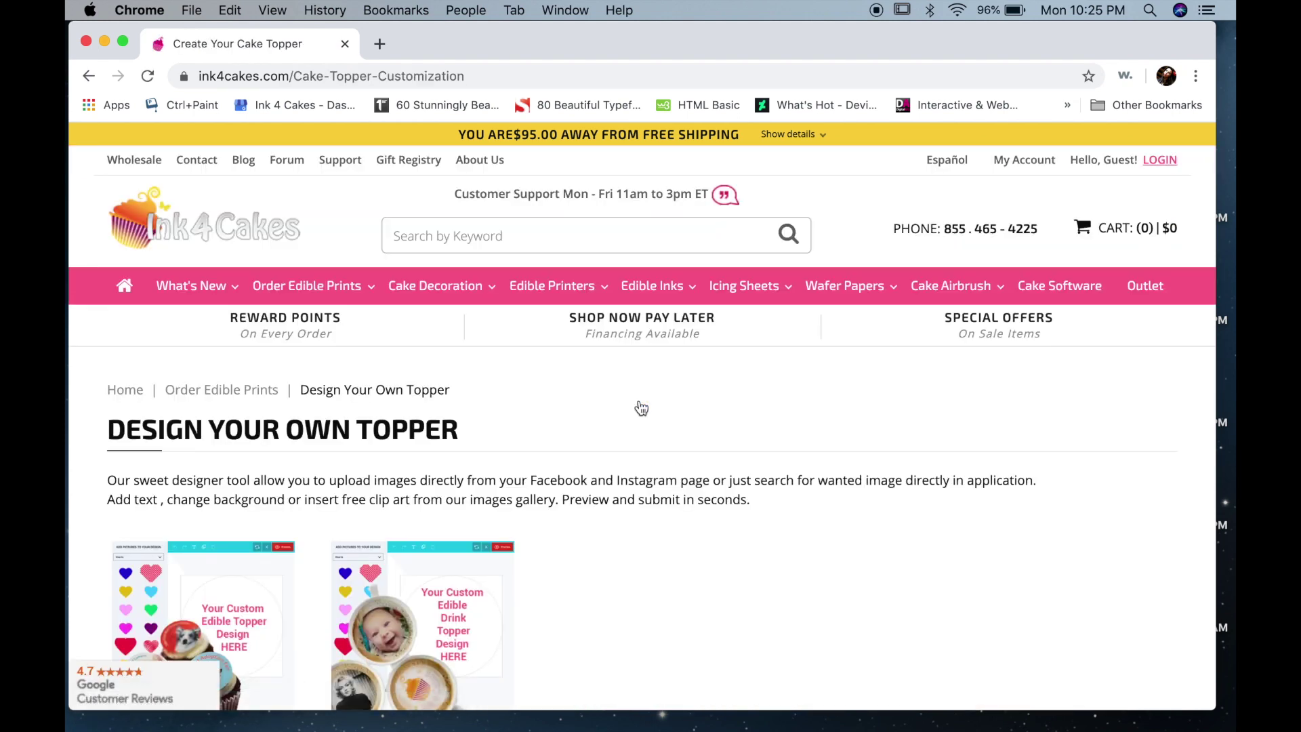
Open the Design Your Own Edible Print category from the topper design page.
scroll(635, 551, down, 5)
scroll(635, 551, down, 1)
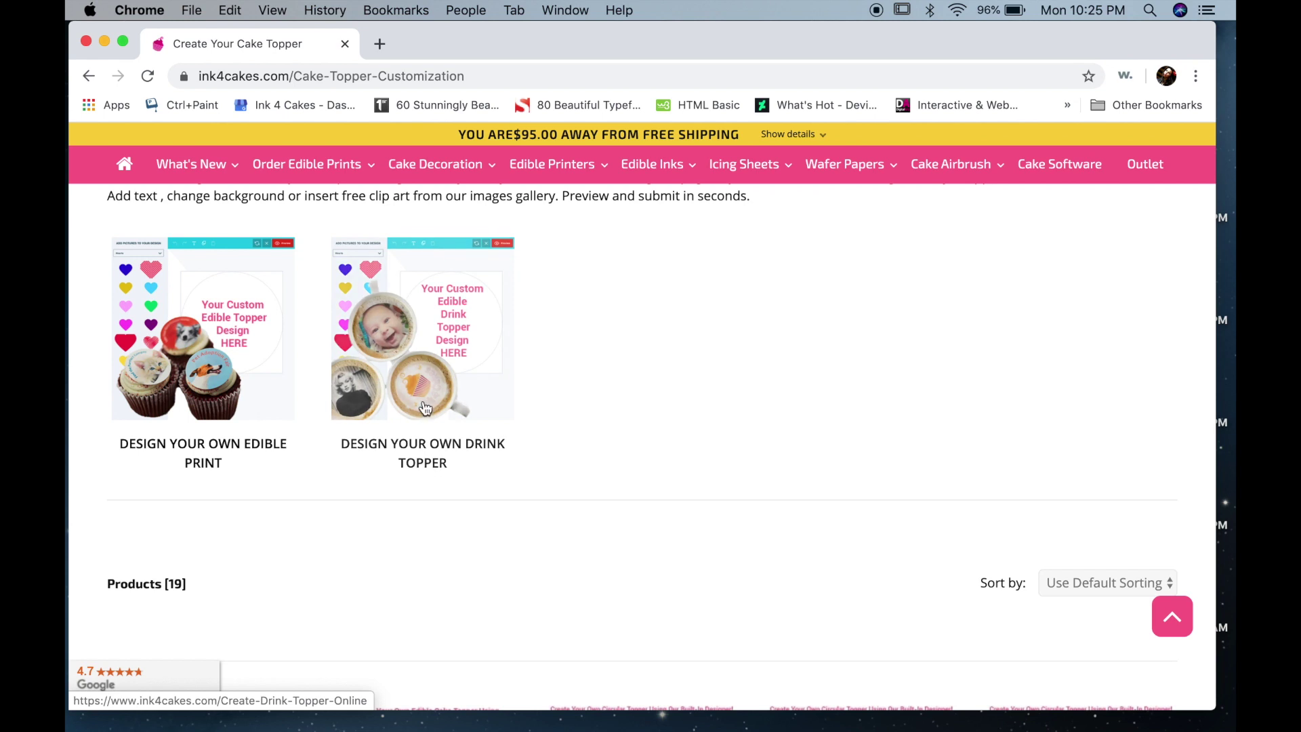
click(227, 357)
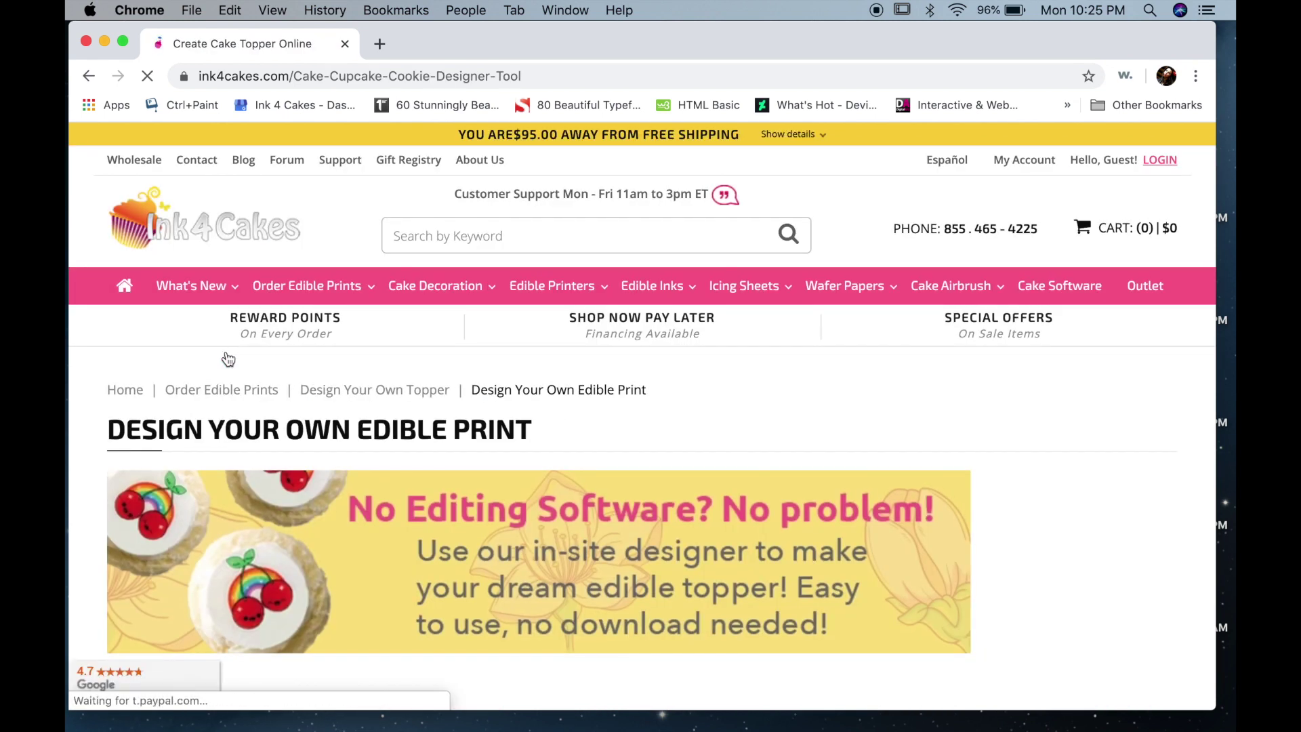
Browse the customizable edible prints and open the options for the Custom Cake Topper Letter Size LANDSCAPE.
scroll(717, 444, down, 10)
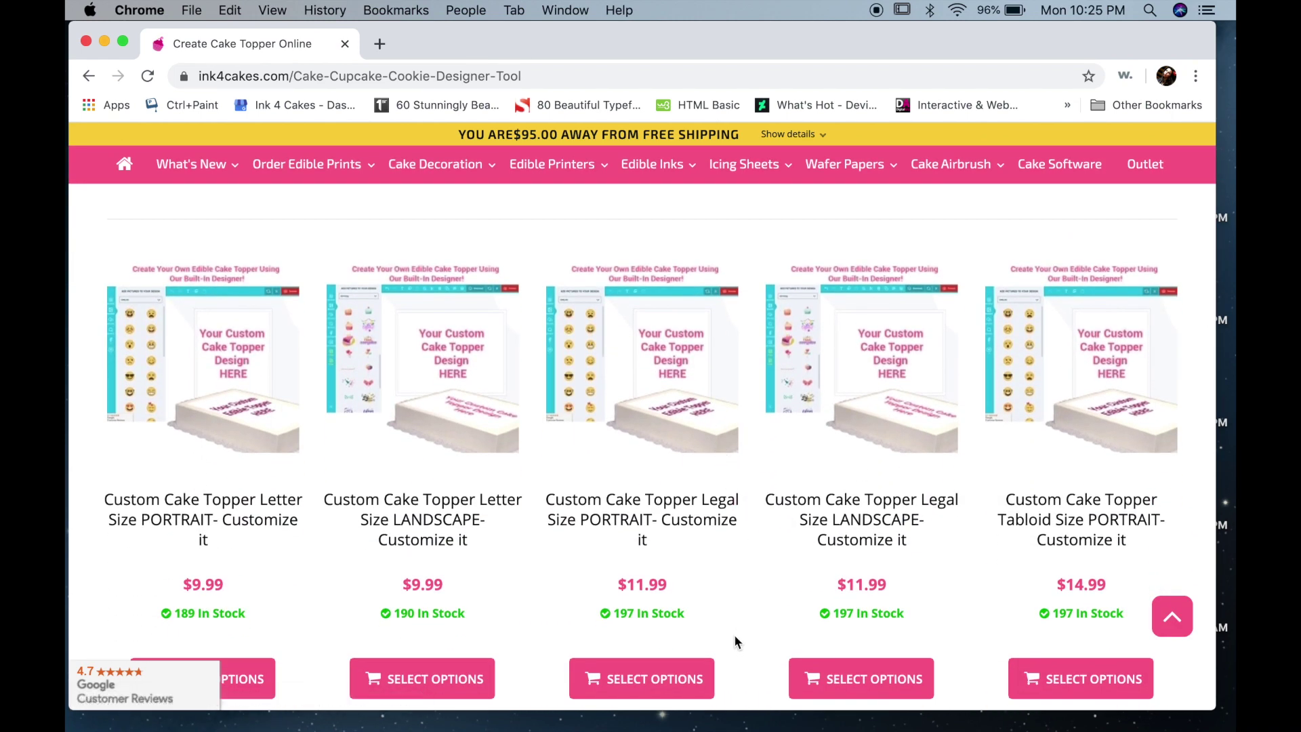
scroll(735, 637, down, 3)
scroll(735, 640, down, 6)
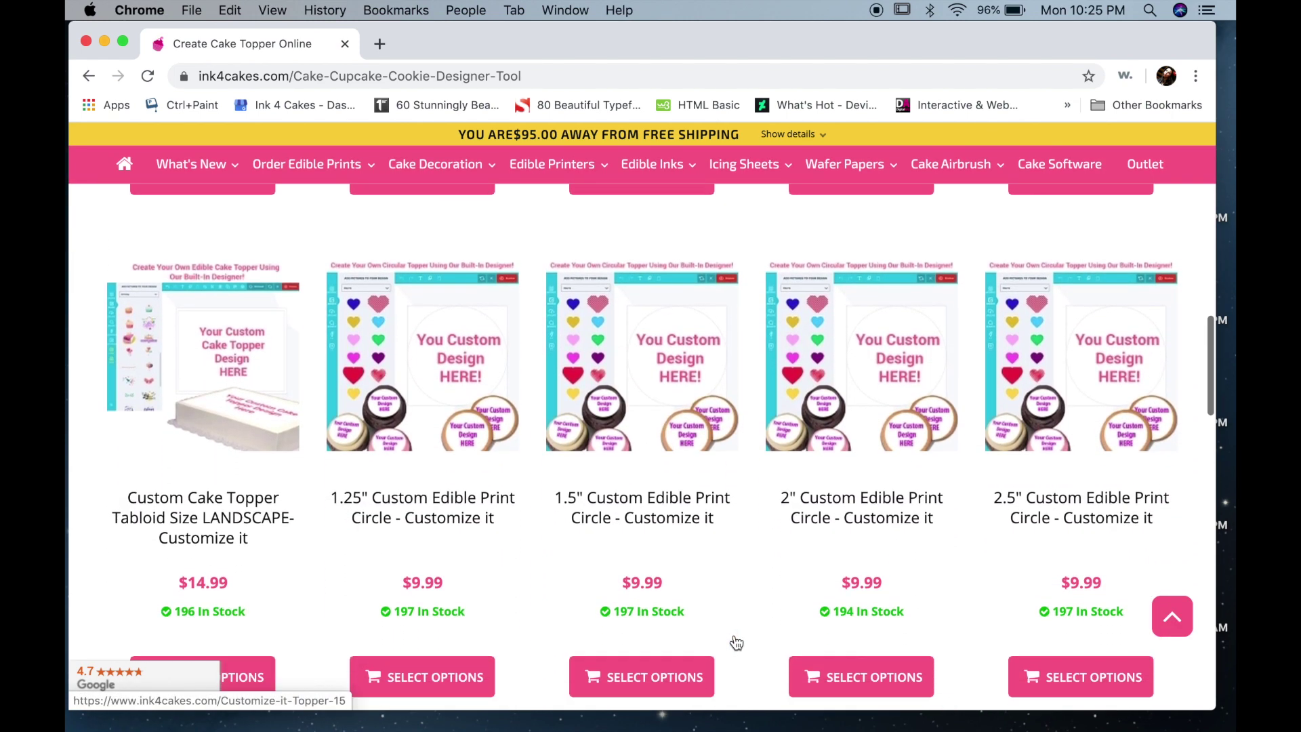
scroll(735, 638, down, 7)
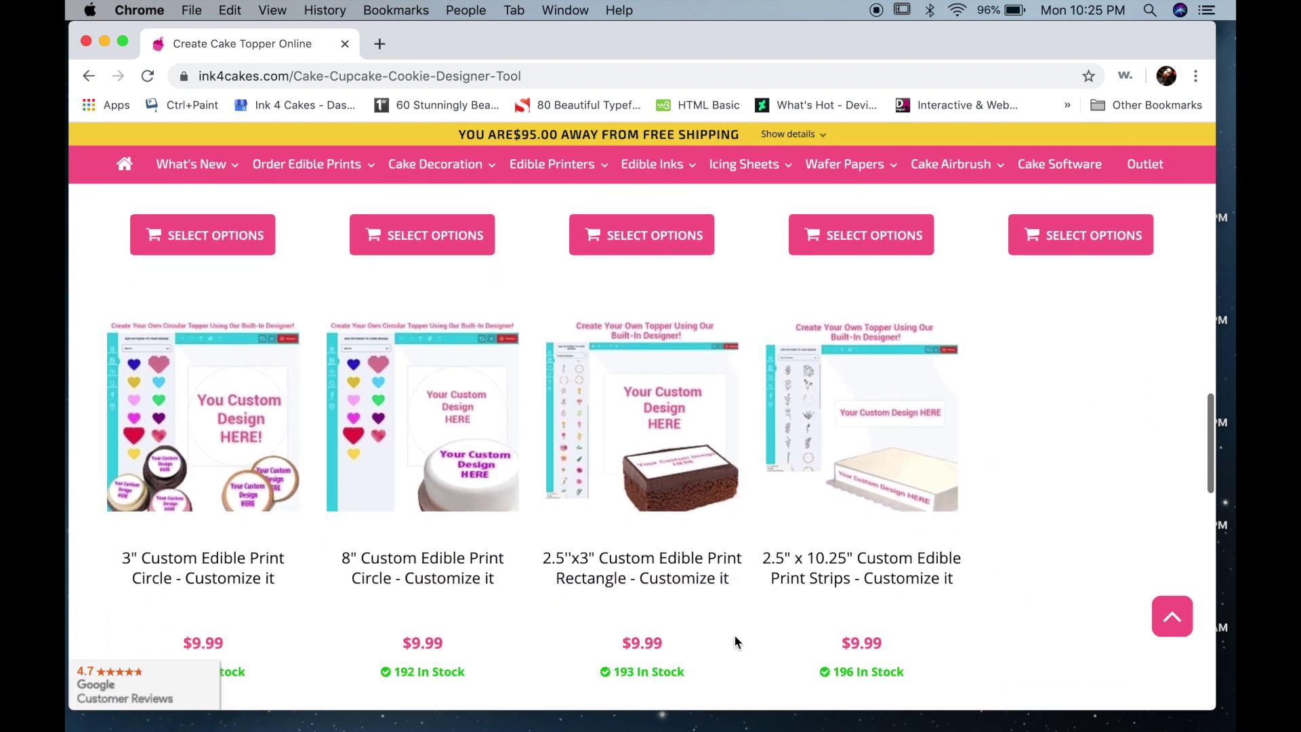
scroll(735, 640, up, 10)
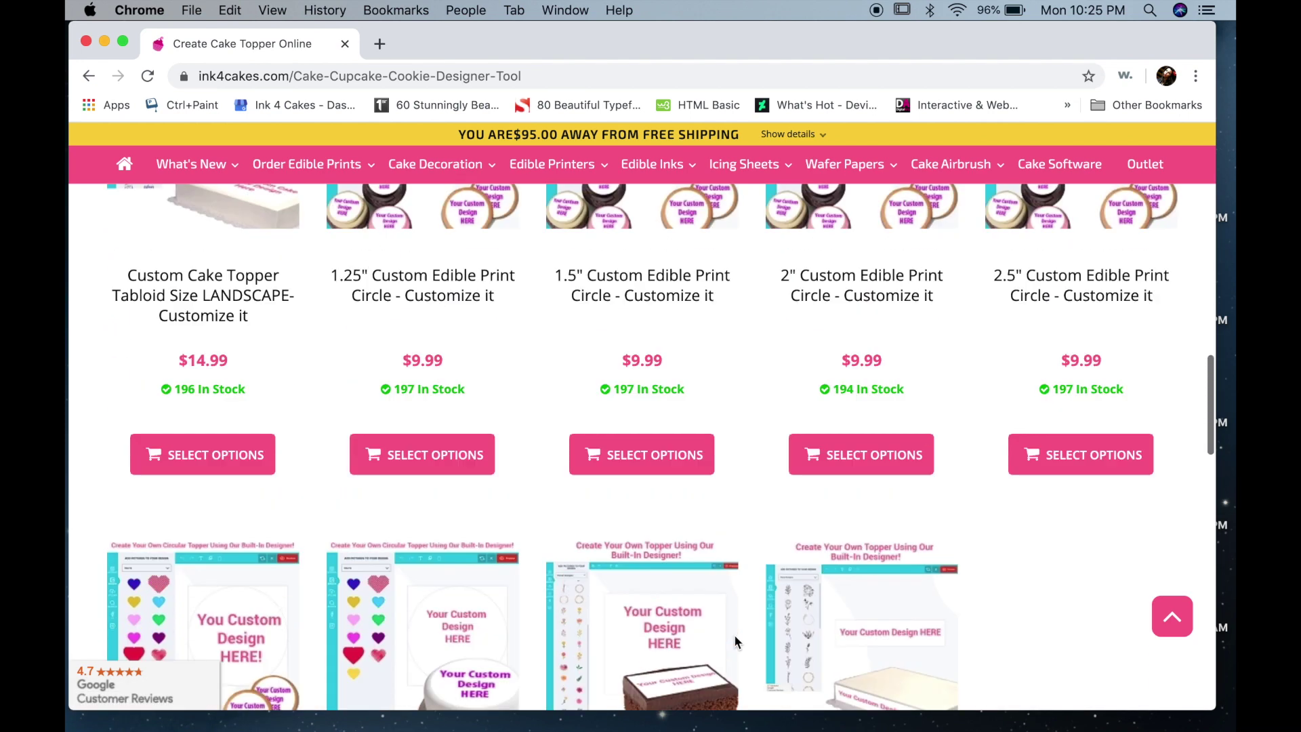
scroll(735, 634, up, 4)
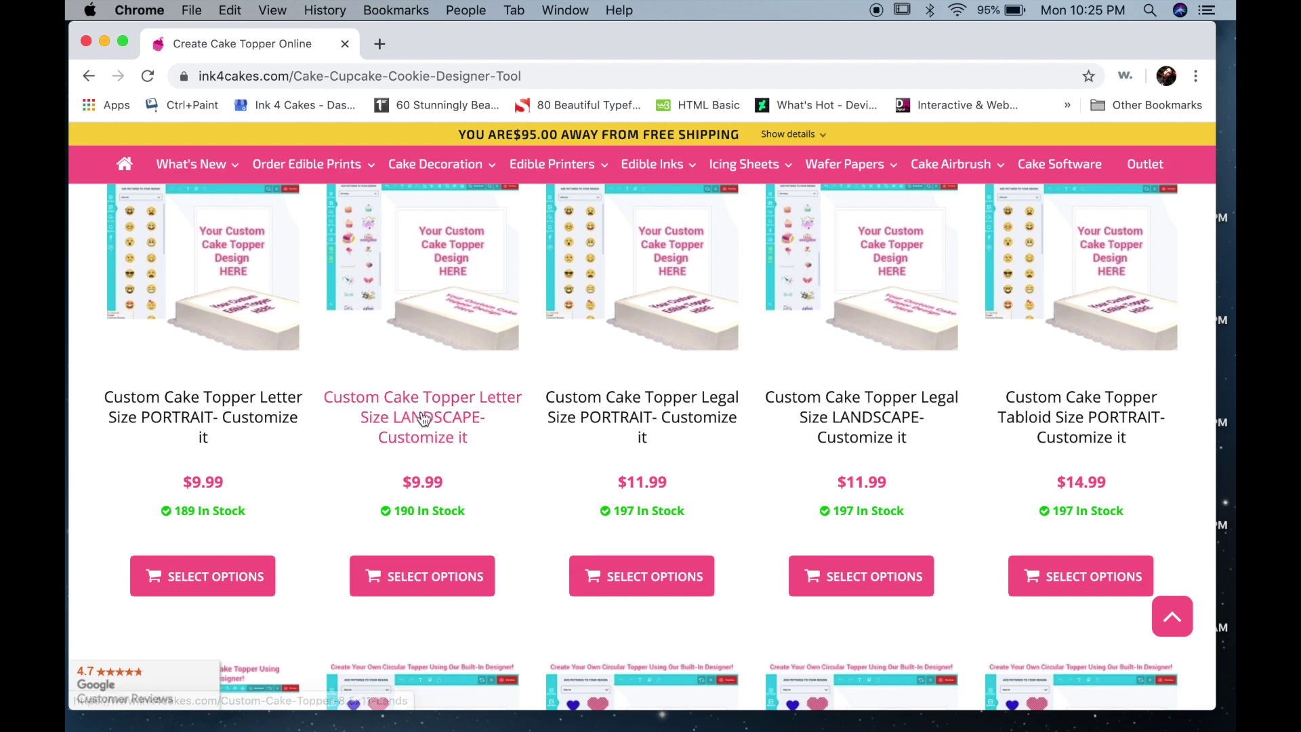
click(425, 587)
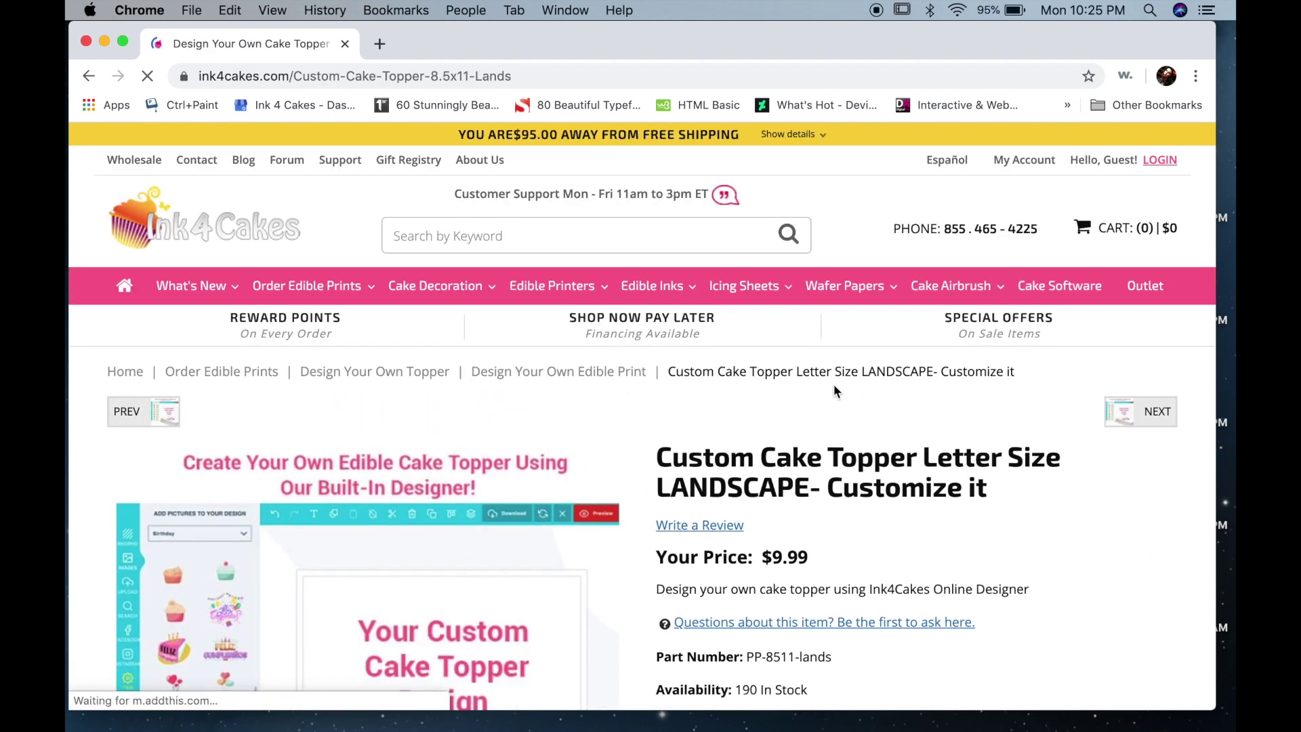
Start customizing the letter-size landscape topper in the online designer and dismiss the welcome message.
scroll(834, 532, down, 5)
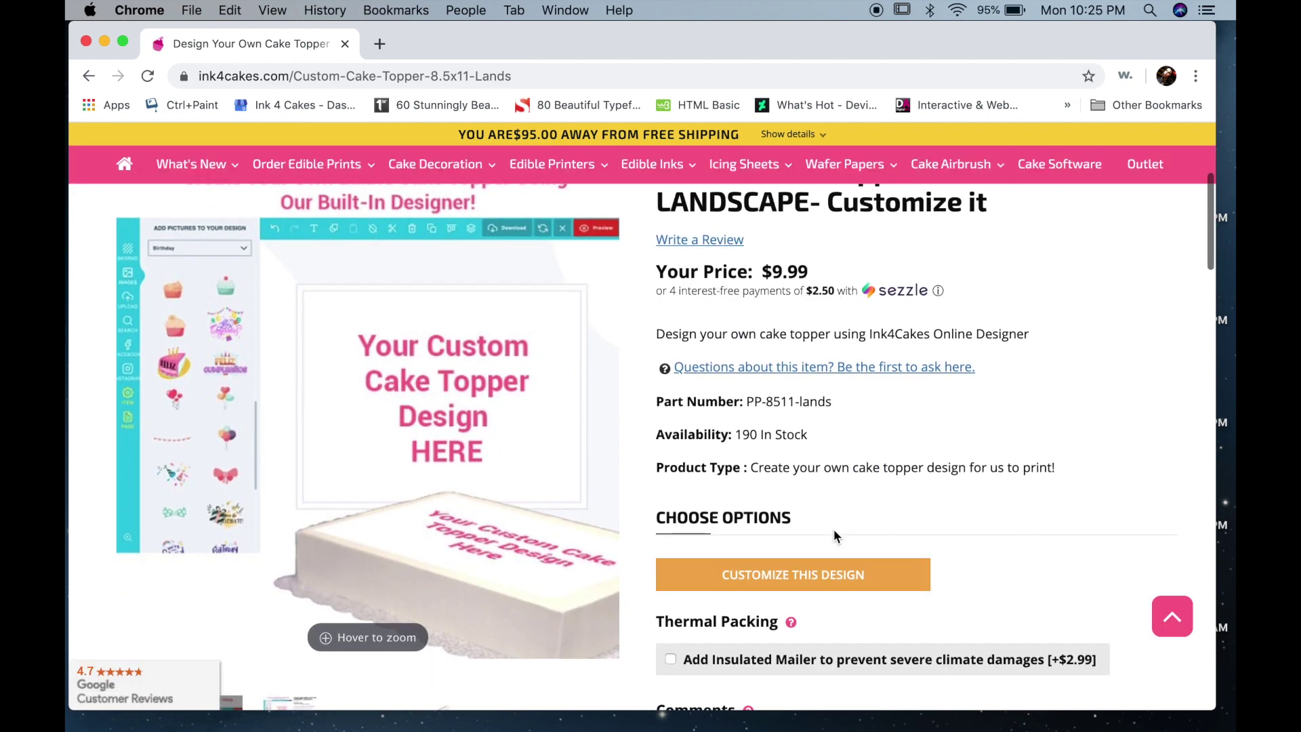
scroll(834, 530, down, 2)
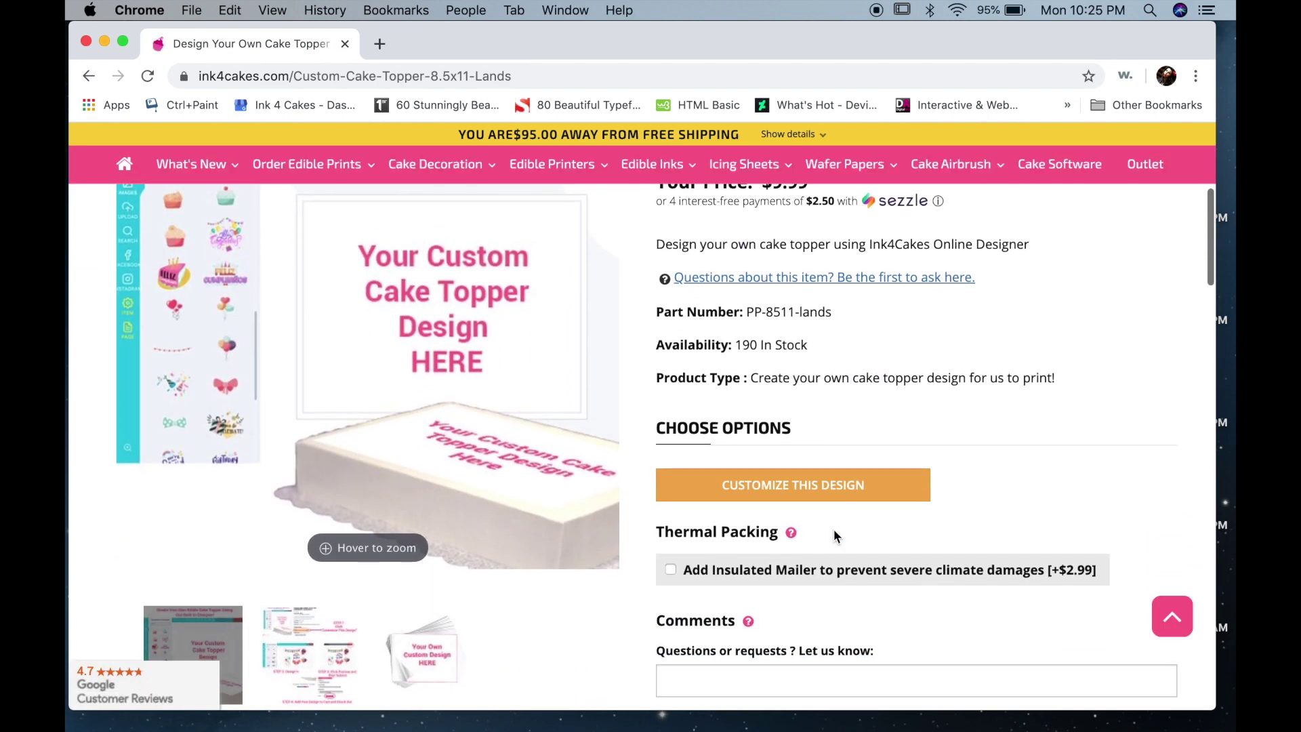
click(787, 488)
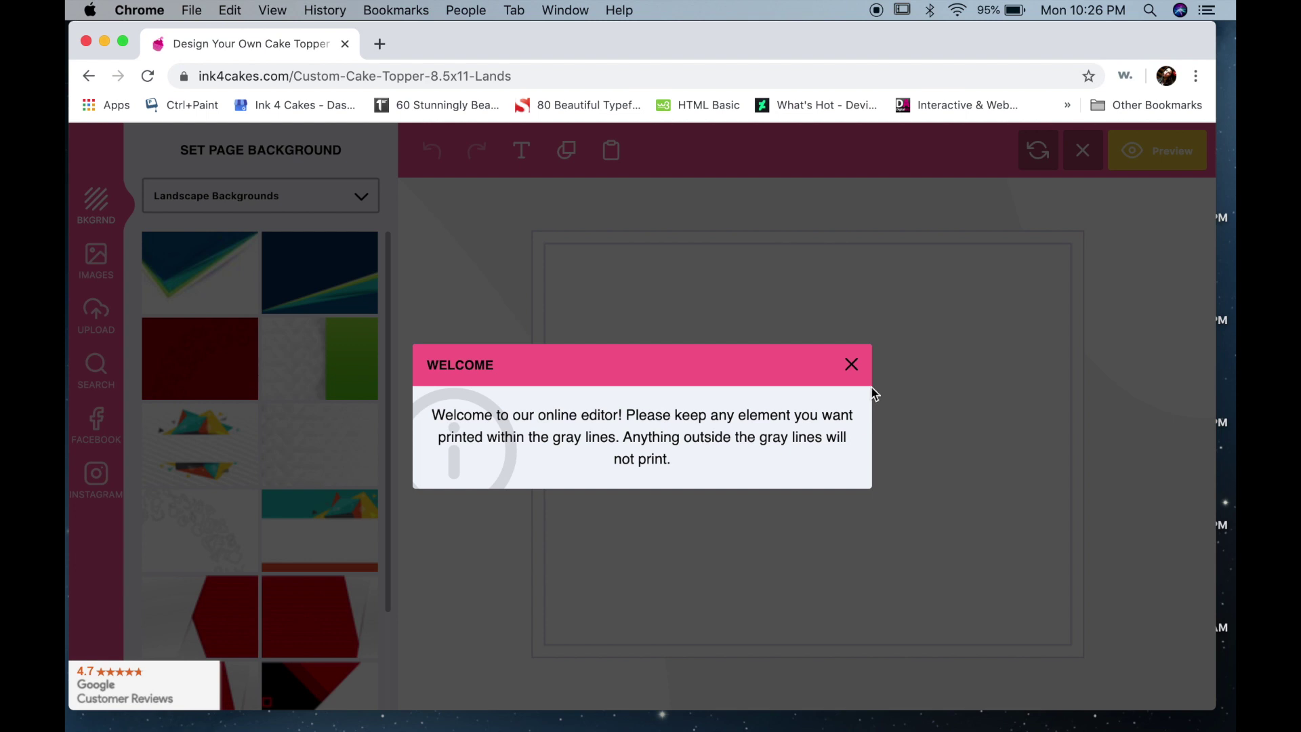
click(852, 367)
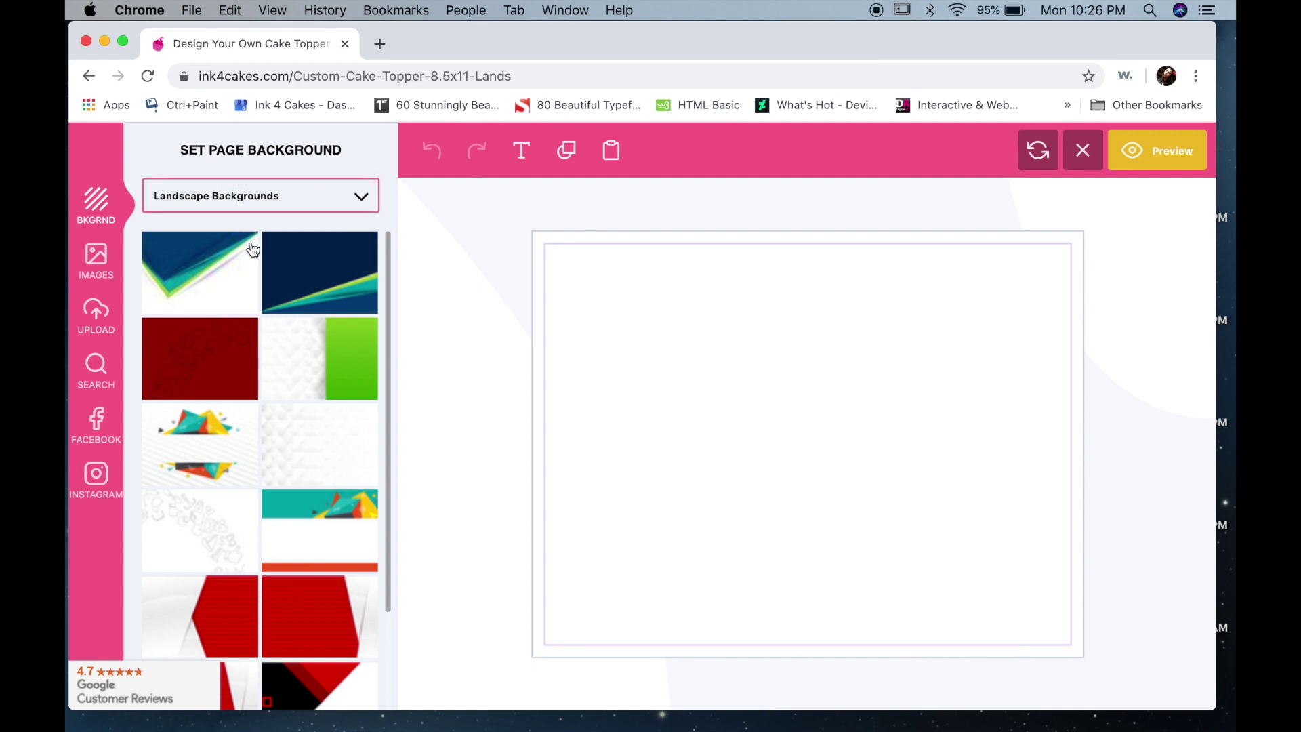
Apply the navy landscape background with green and teal diagonal bands and clear it from the canvas.
click(331, 279)
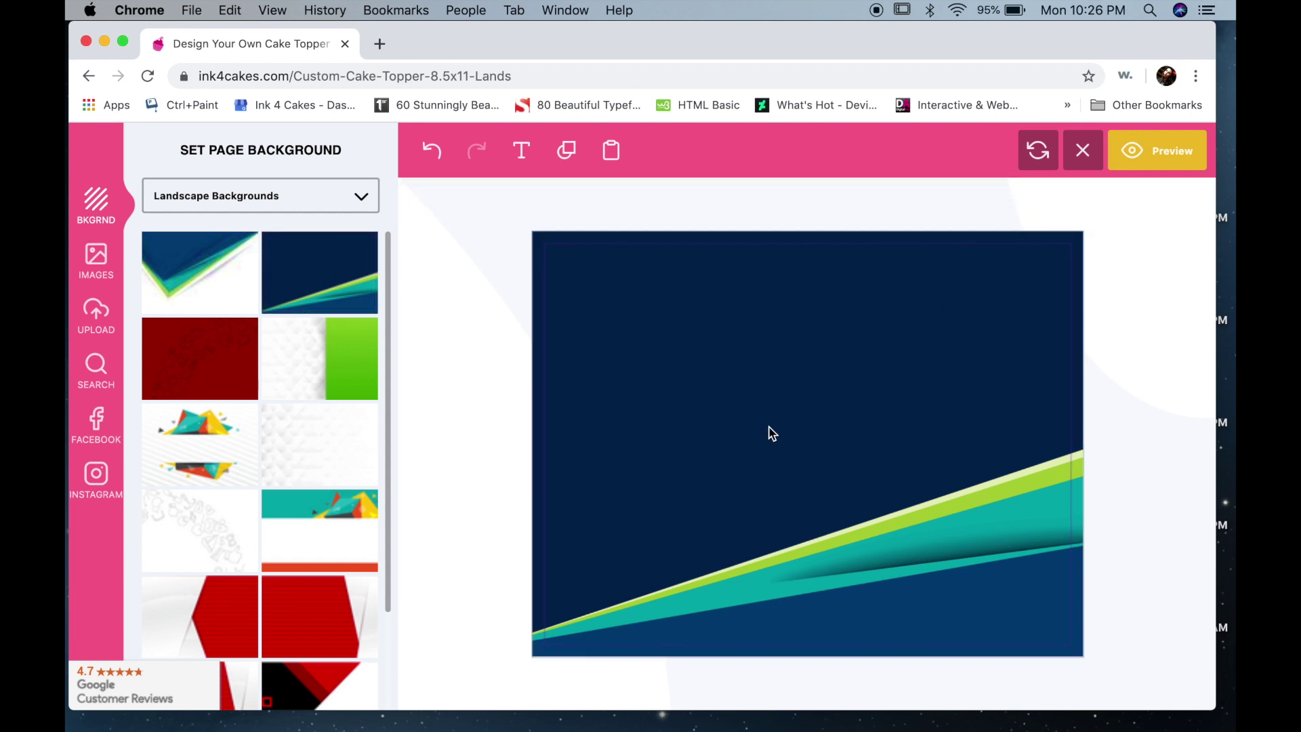
click(711, 372)
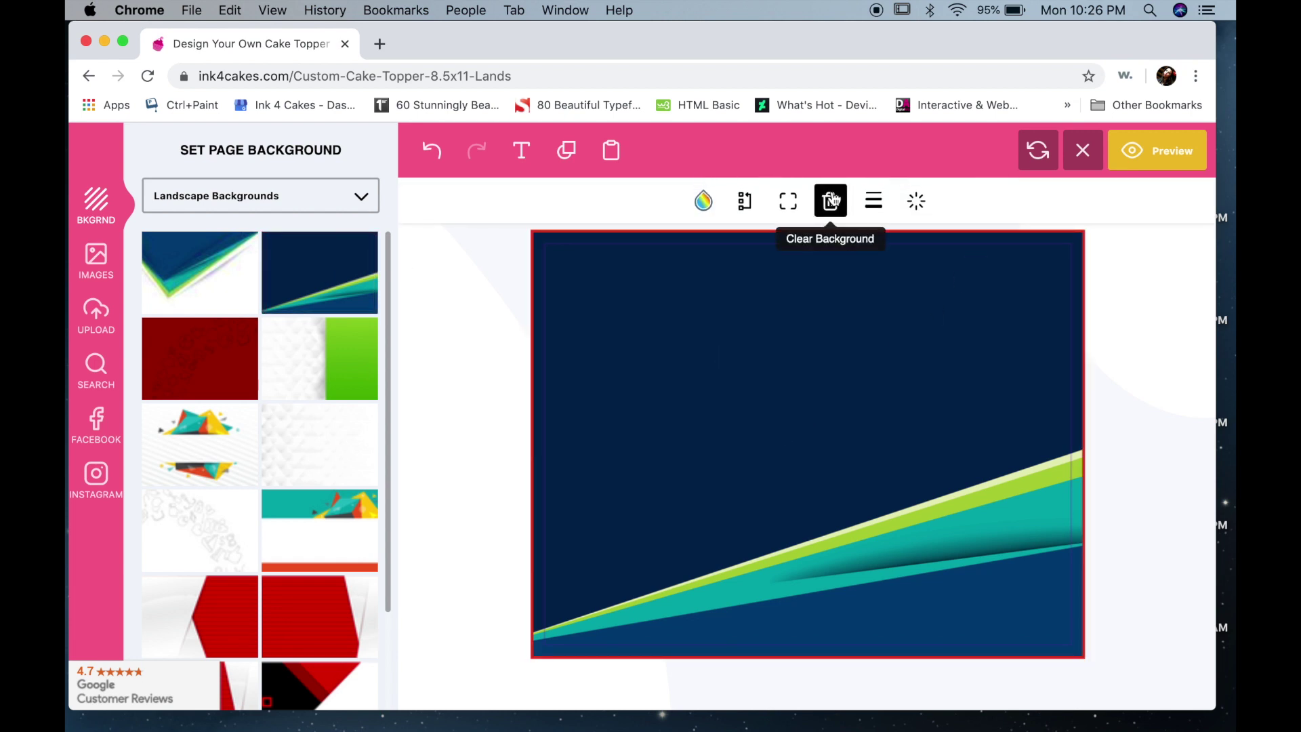
click(830, 200)
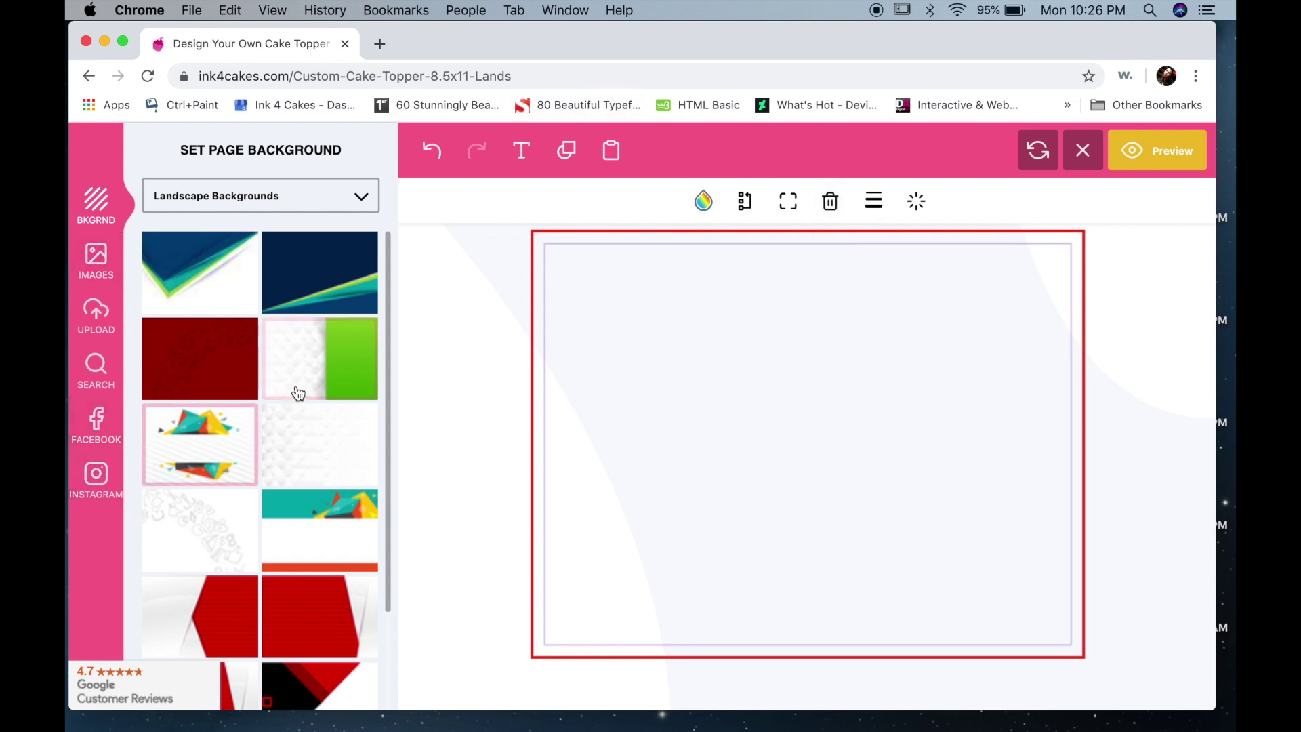
Apply the white geometric background with the green panel and clear it from the canvas.
click(287, 356)
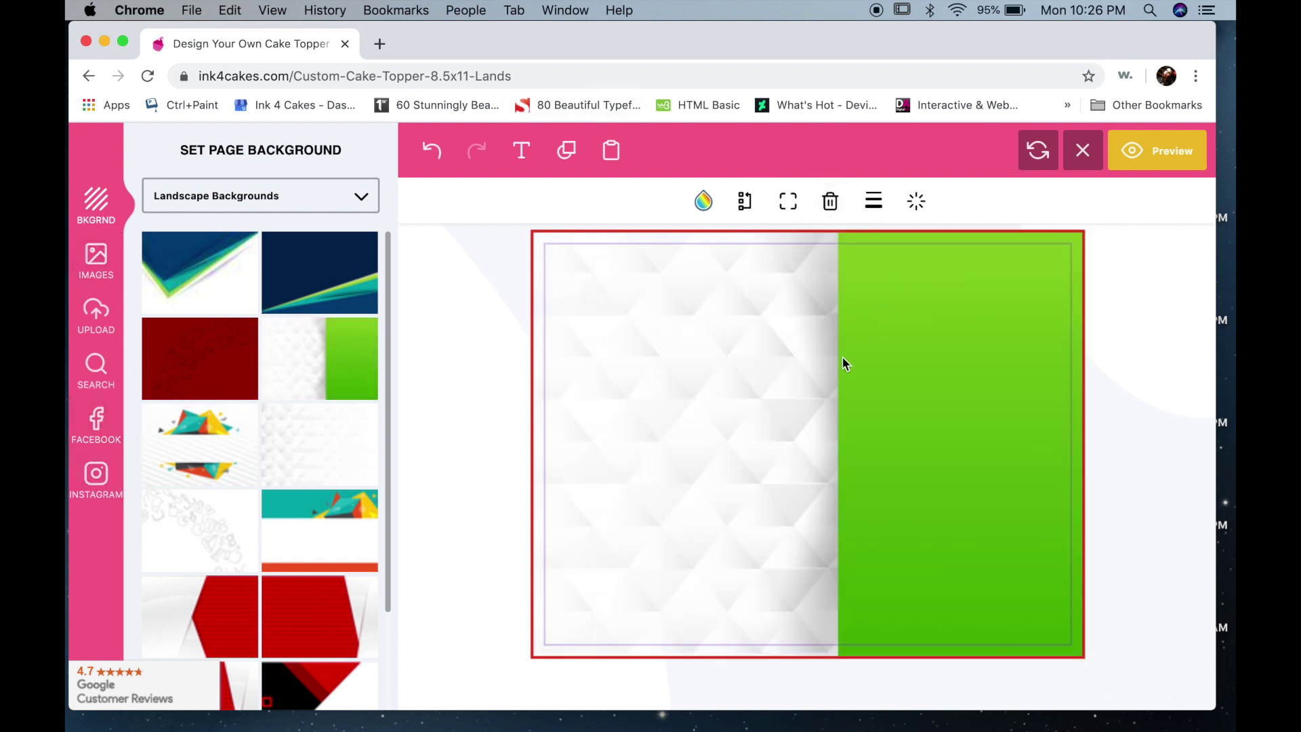
click(728, 369)
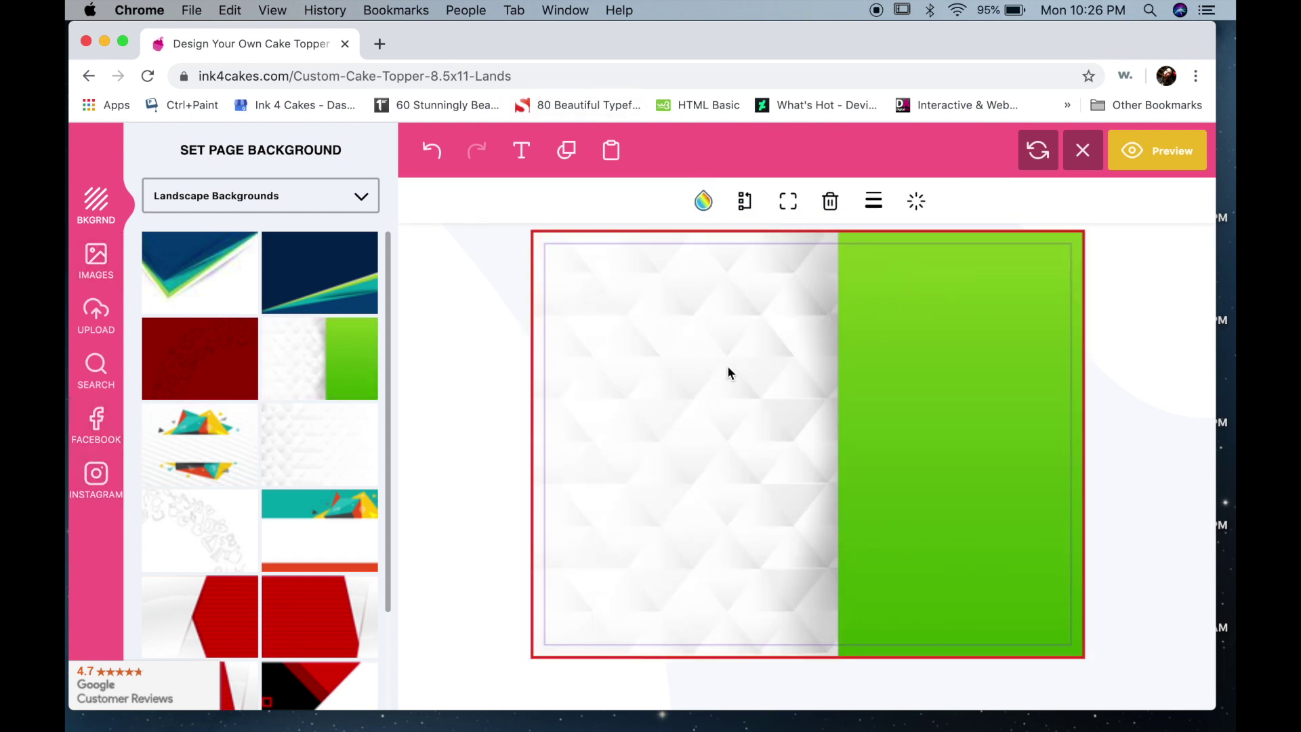
click(829, 218)
scroll(213, 475, down, 2)
scroll(213, 475, down, 1)
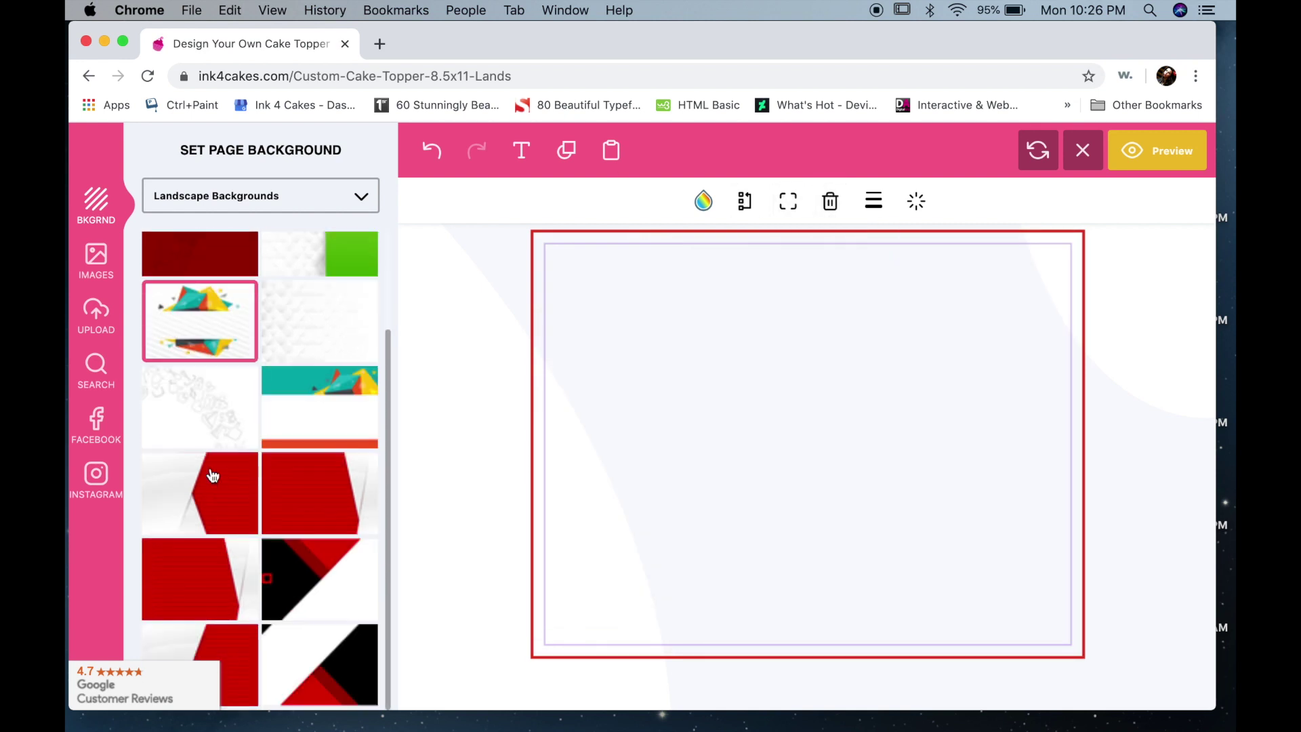
Add the Happy Birthday image with gifts and bunting from the Birthday picture category to the canvas.
click(109, 252)
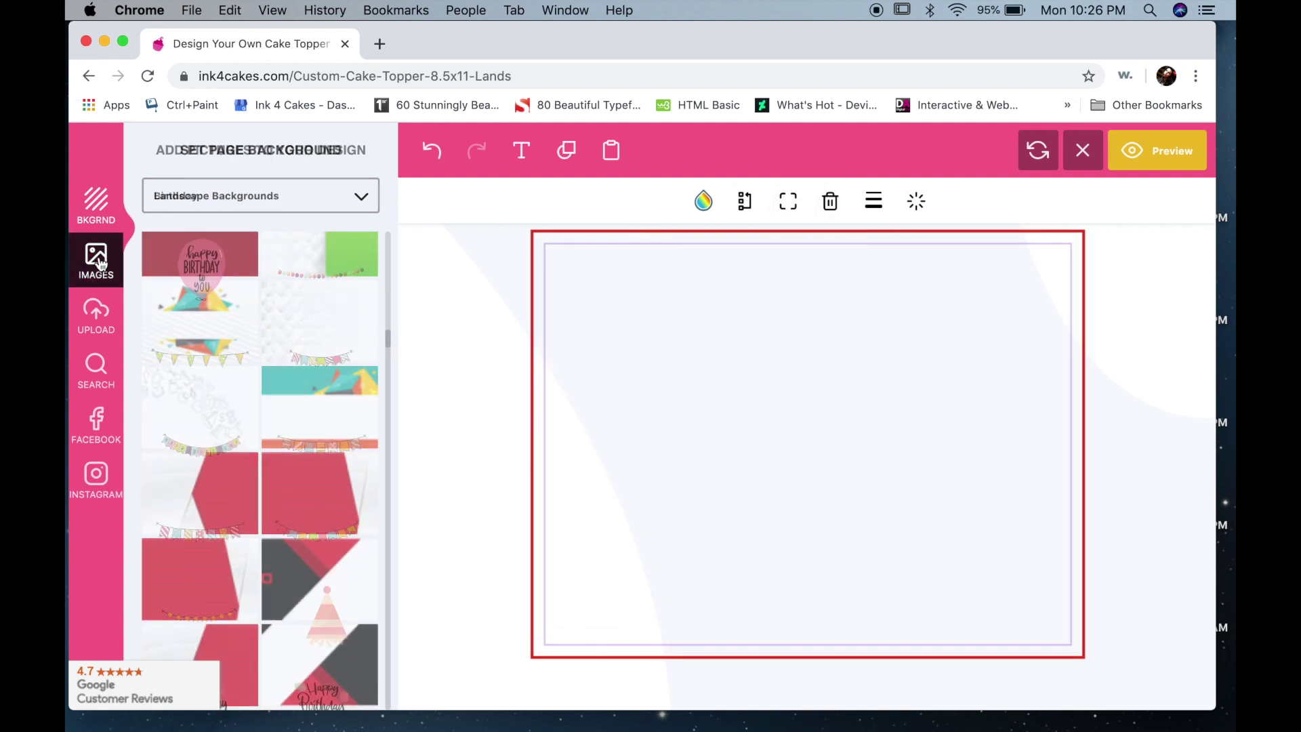
click(219, 198)
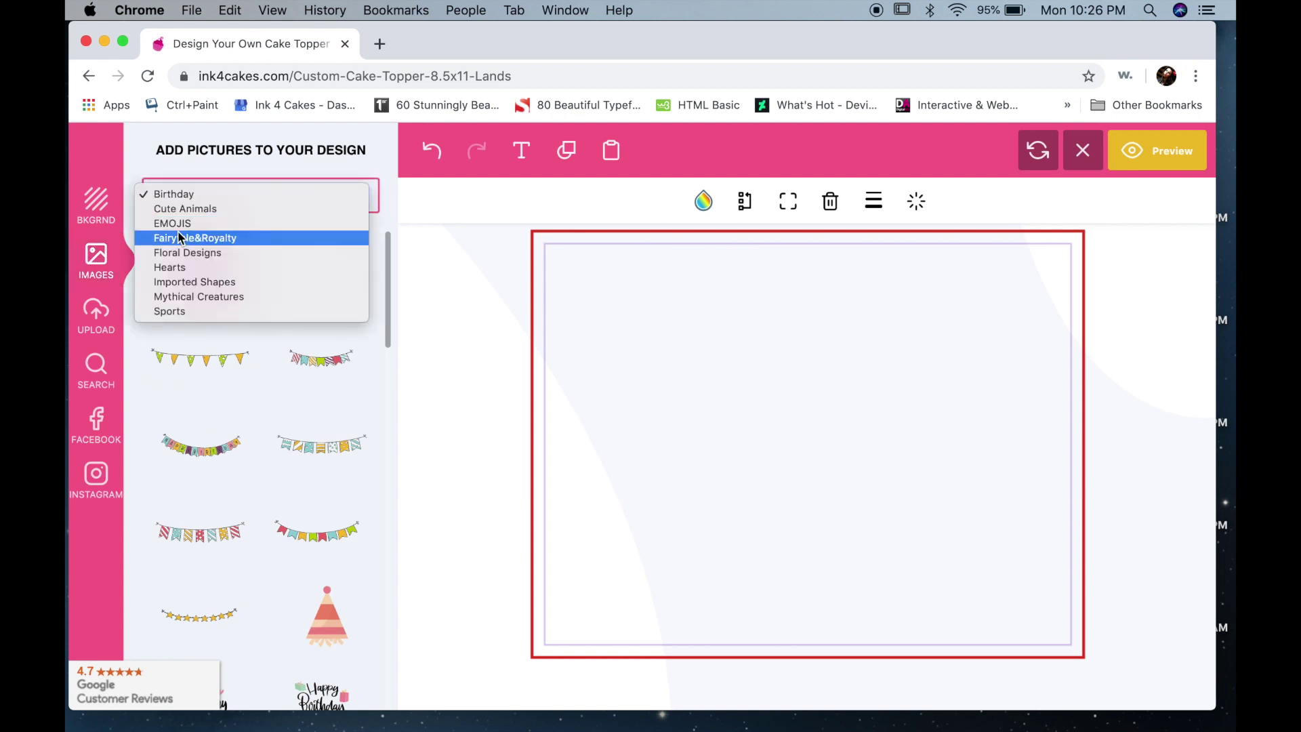
click(174, 194)
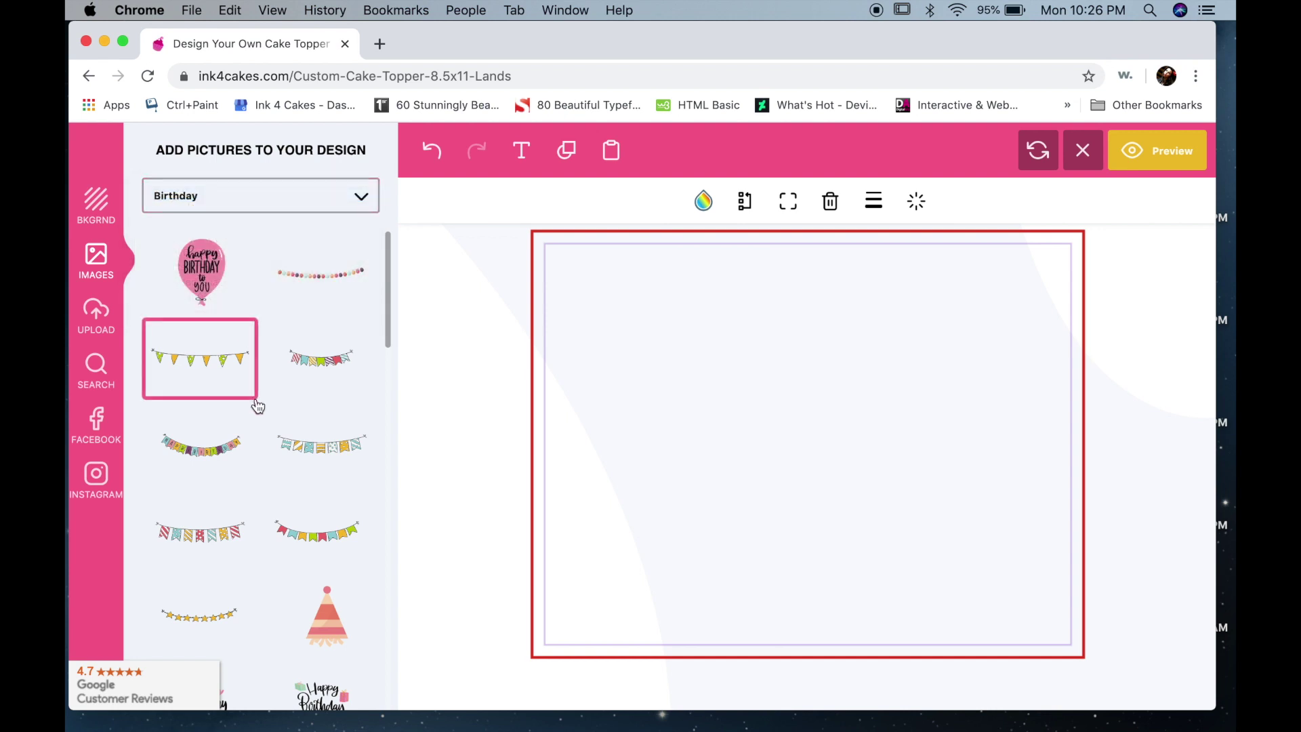
scroll(258, 406, down, 5)
scroll(258, 406, down, 4)
scroll(258, 406, up, 3)
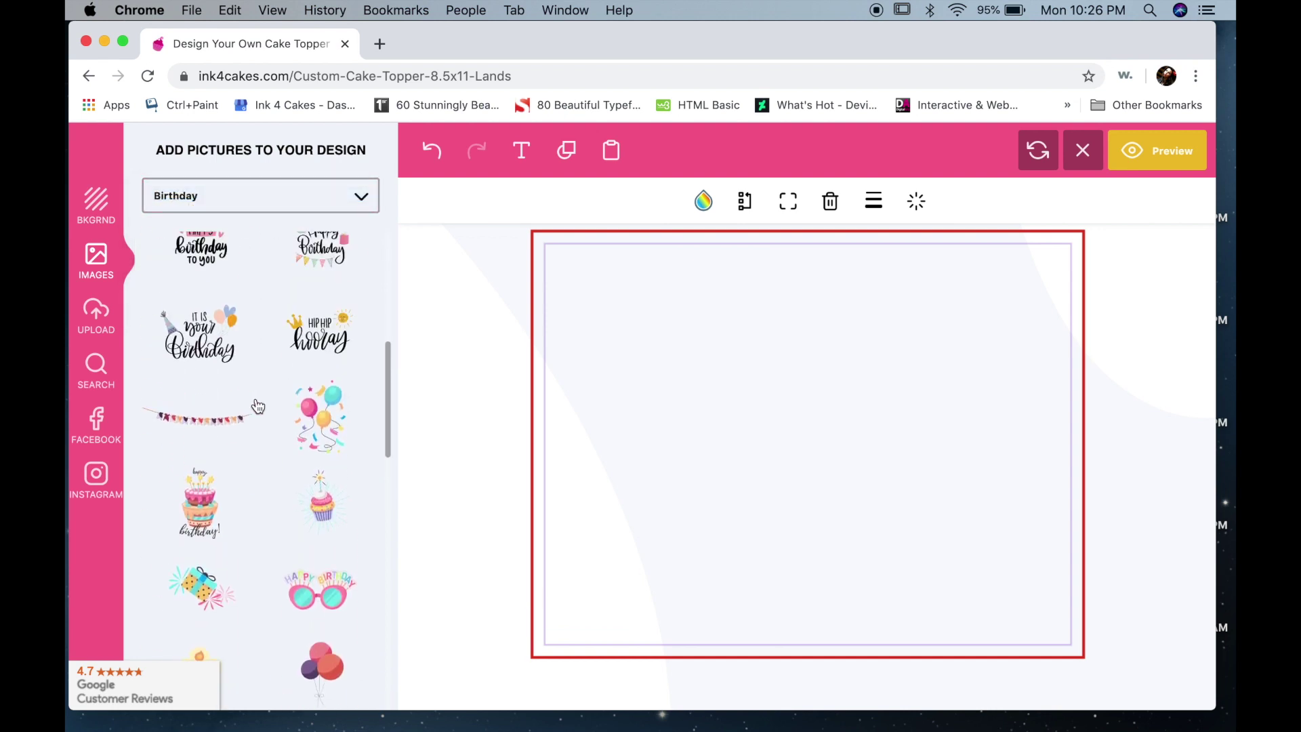
scroll(258, 407, up, 4)
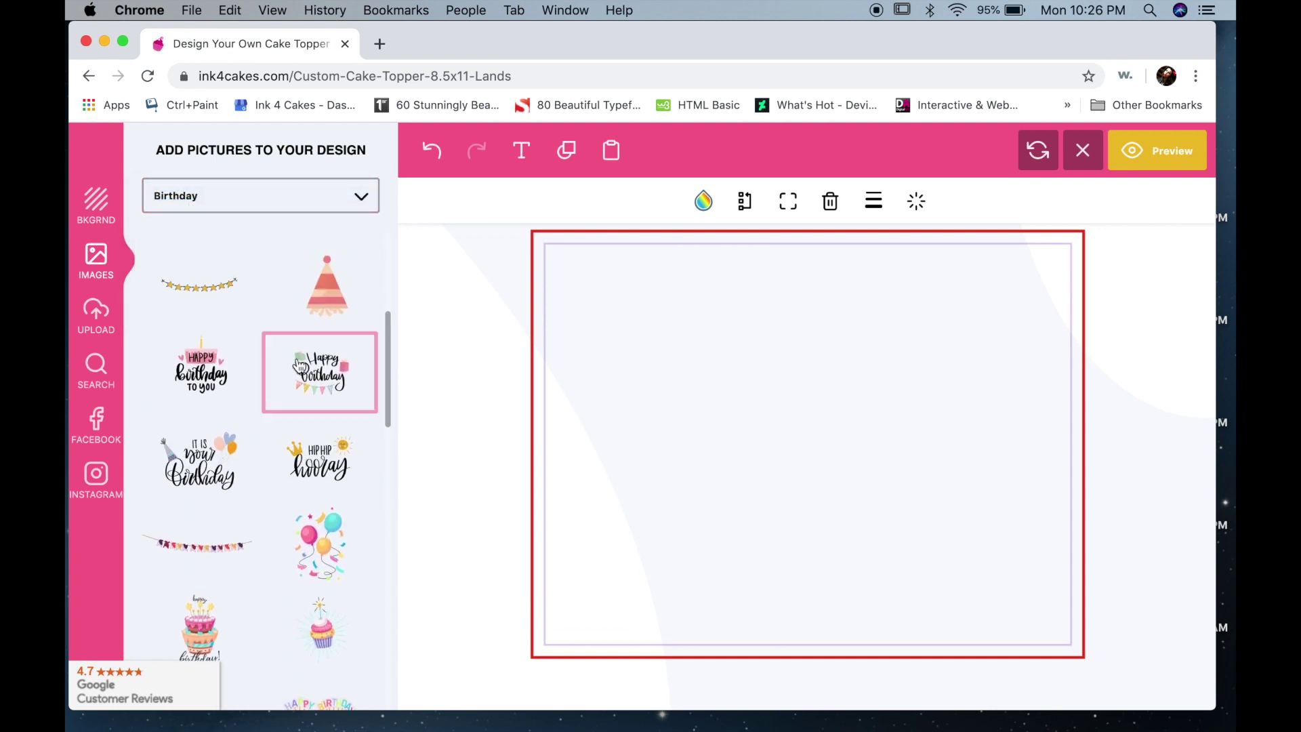
click(308, 366)
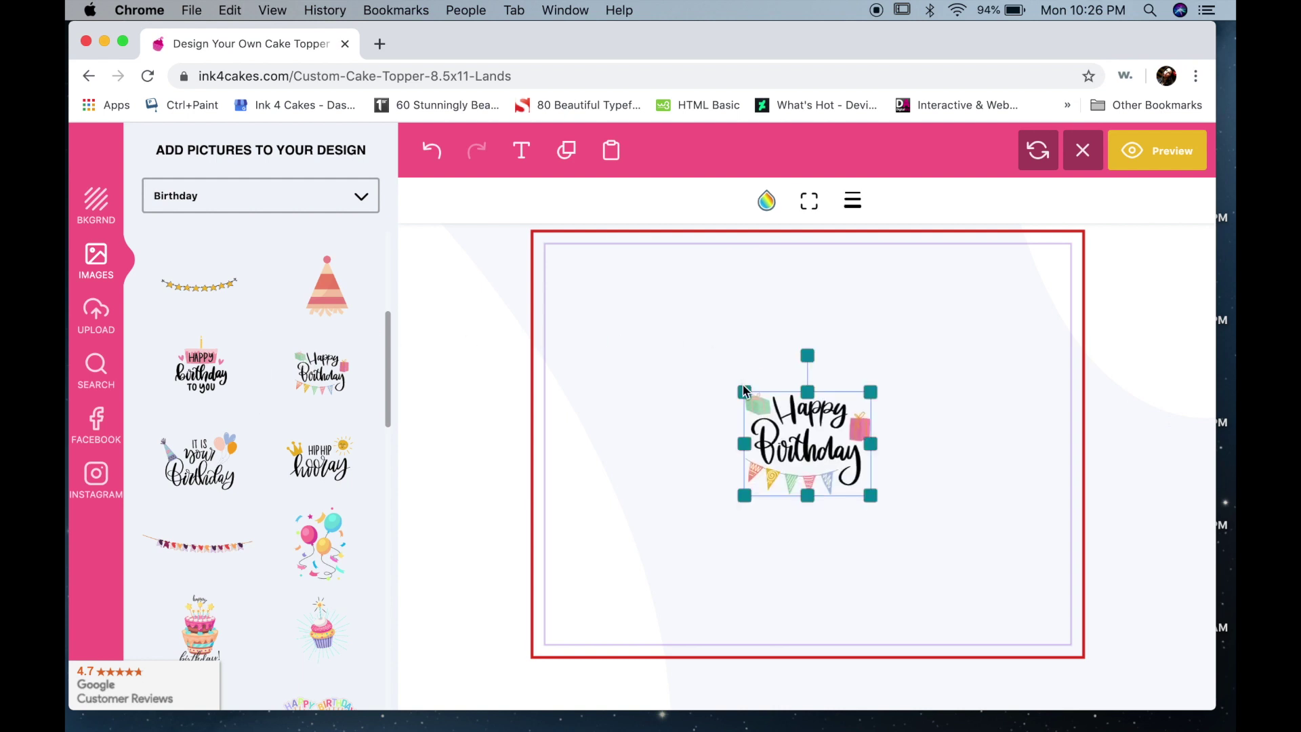
Enlarge the Happy Birthday image proportionally so it fills most of the printable area inside the gray lines.
drag(743, 391, 636, 341)
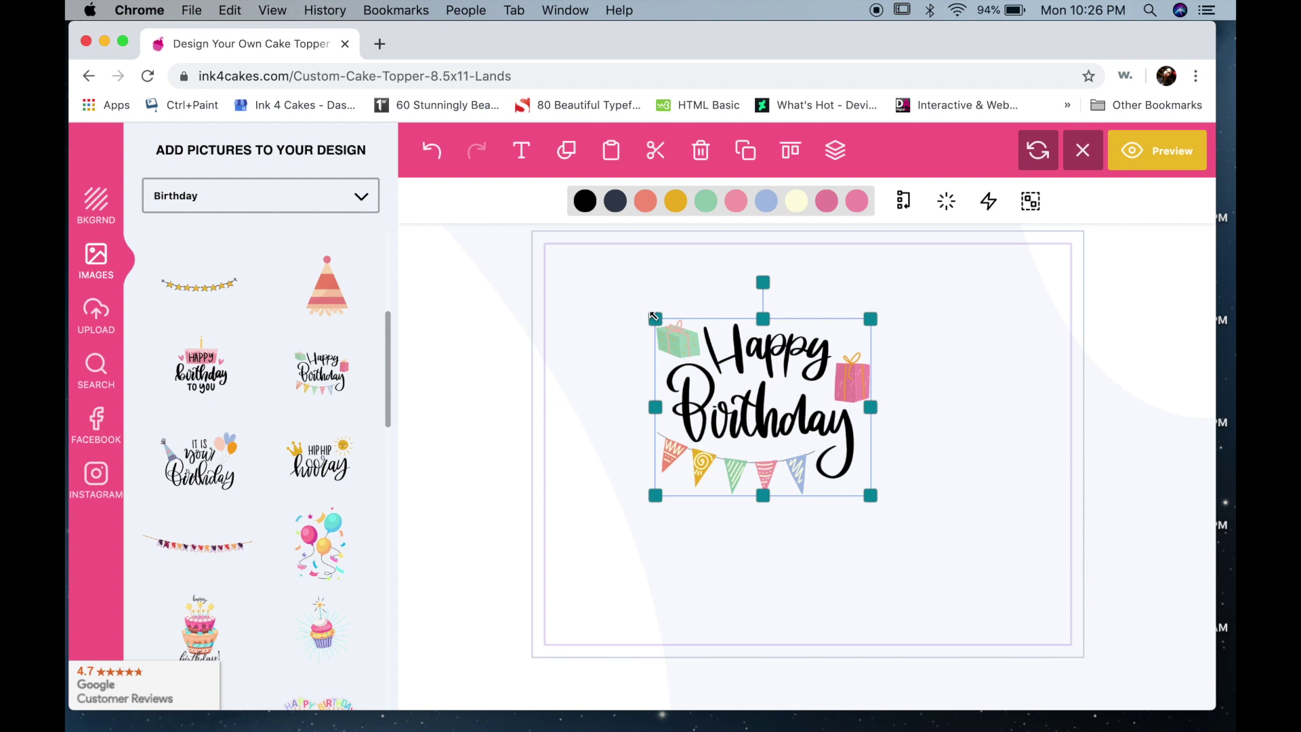
drag(654, 316, 616, 290)
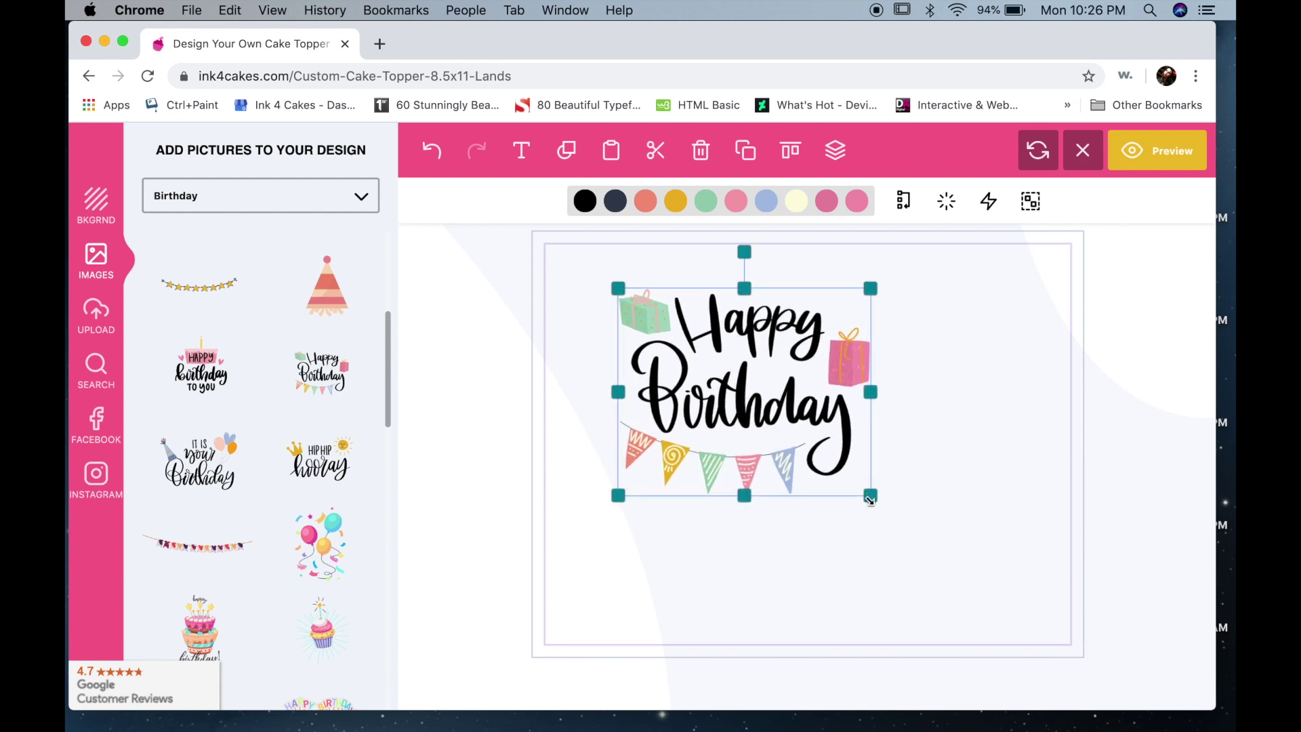
drag(870, 500, 967, 555)
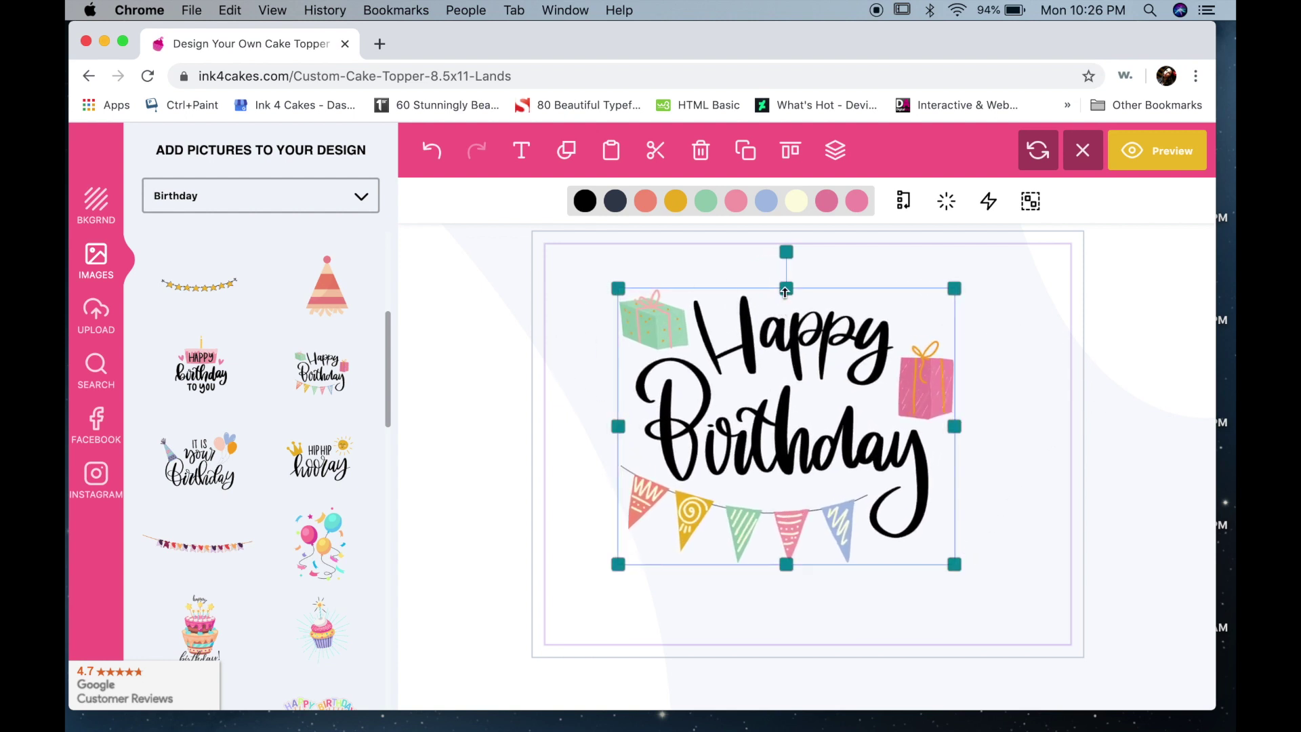
mouse_move(785, 292)
mouse_down()
mouse_move(786, 271)
mouse_move(786, 317)
mouse_move(786, 288)
mouse_up()
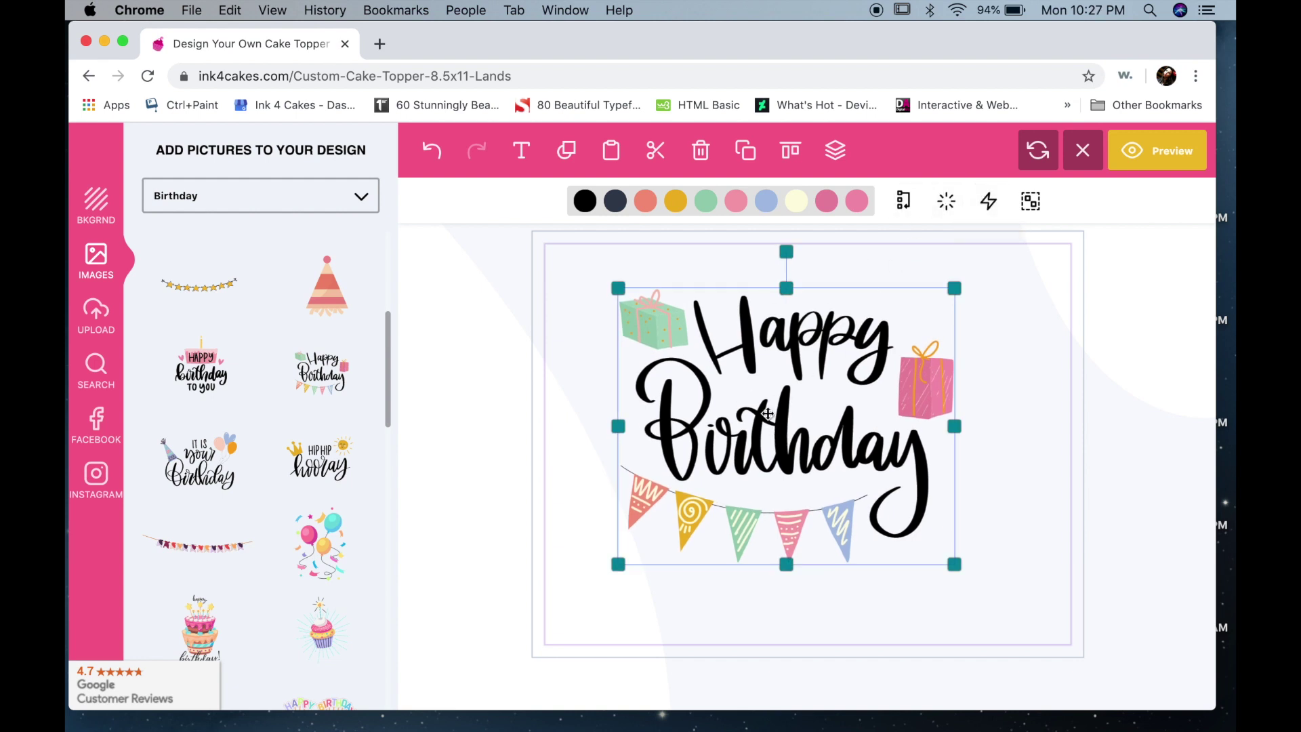
click(1021, 340)
click(825, 357)
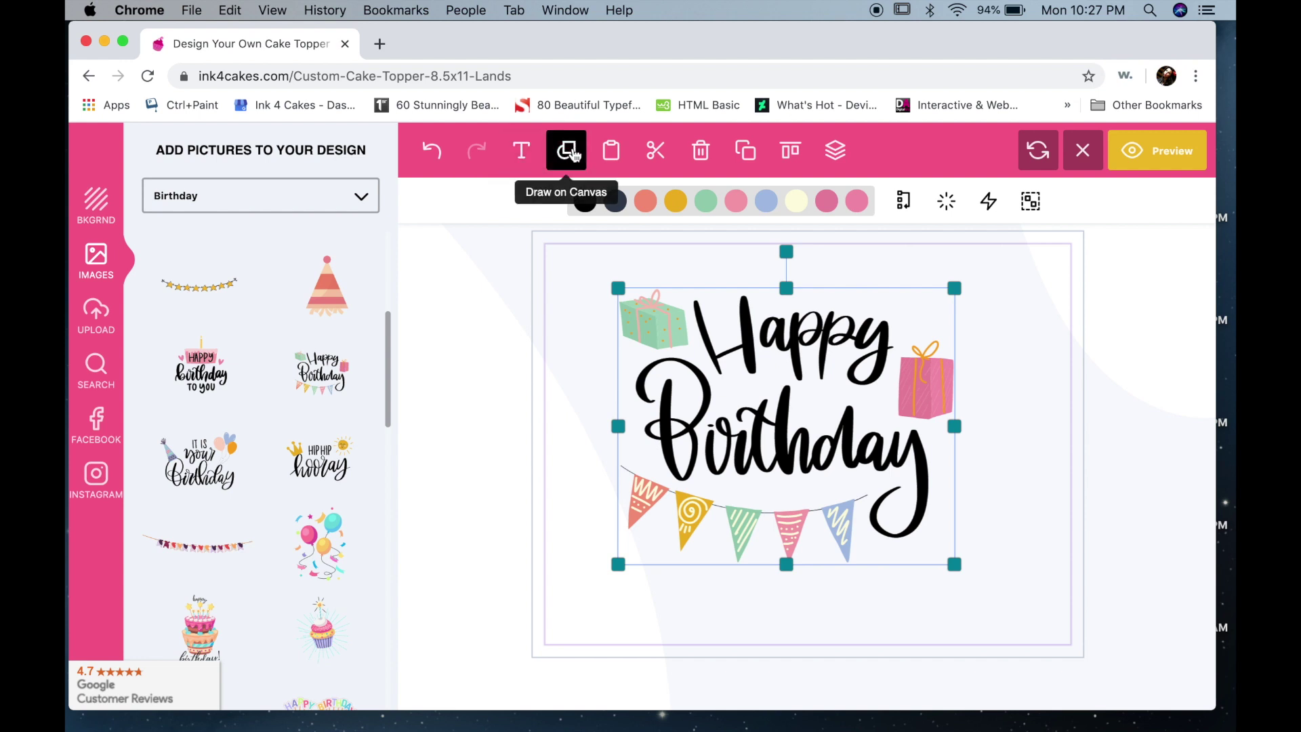
Cut the Happy Birthday image and paste it back onto the canvas.
click(655, 150)
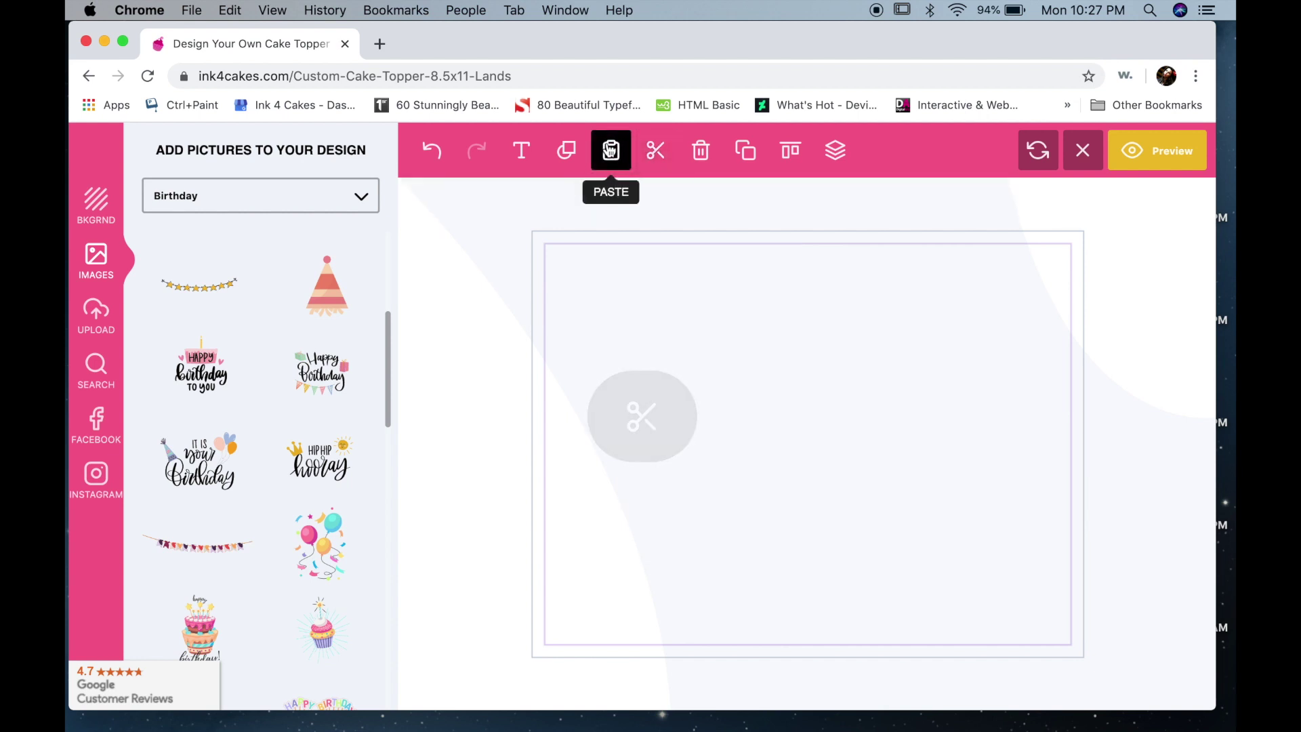
click(611, 151)
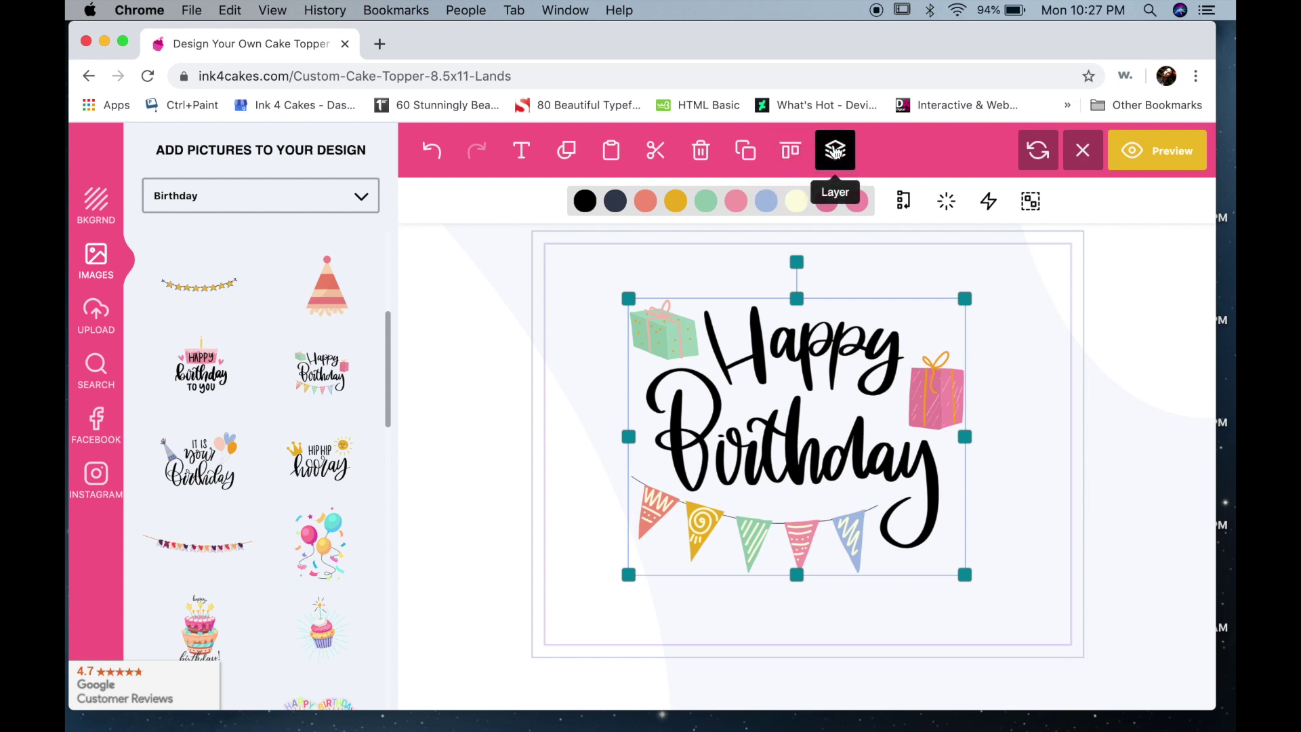
Delete the pasted Happy Birthday image from the canvas.
click(704, 154)
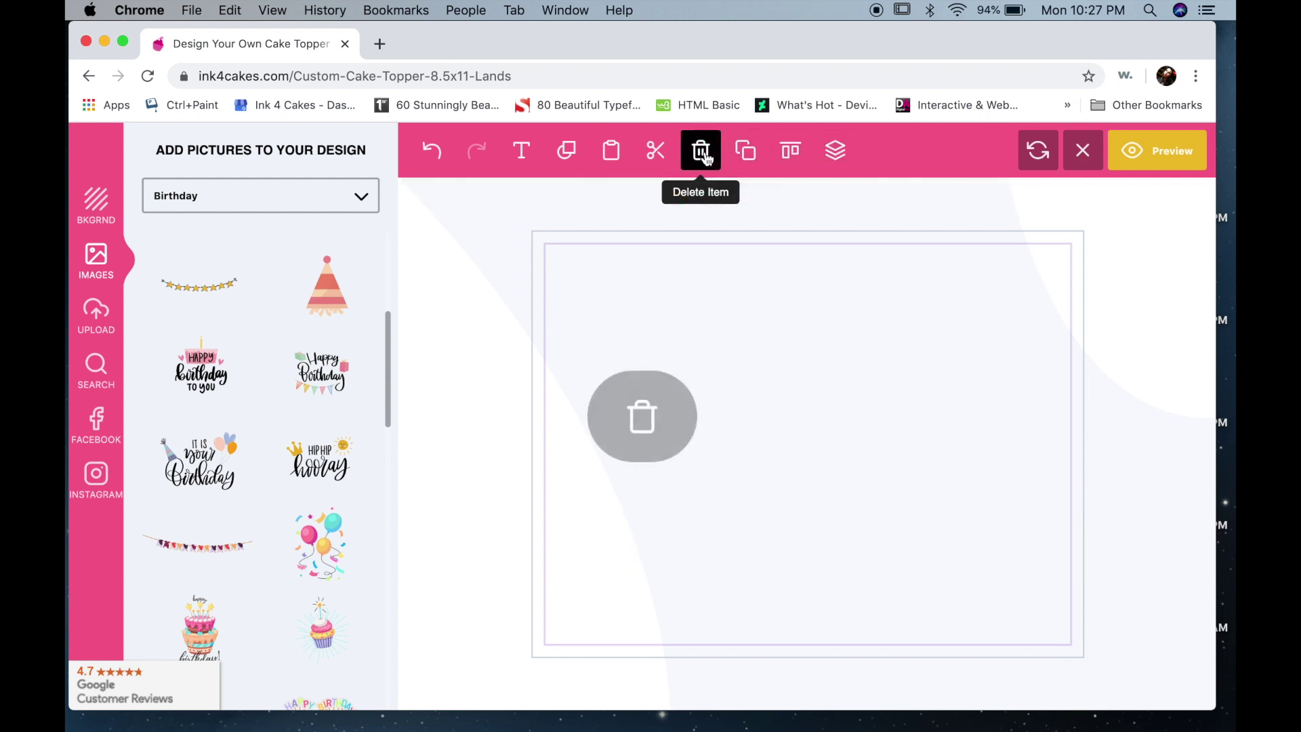
scroll(257, 473, down, 5)
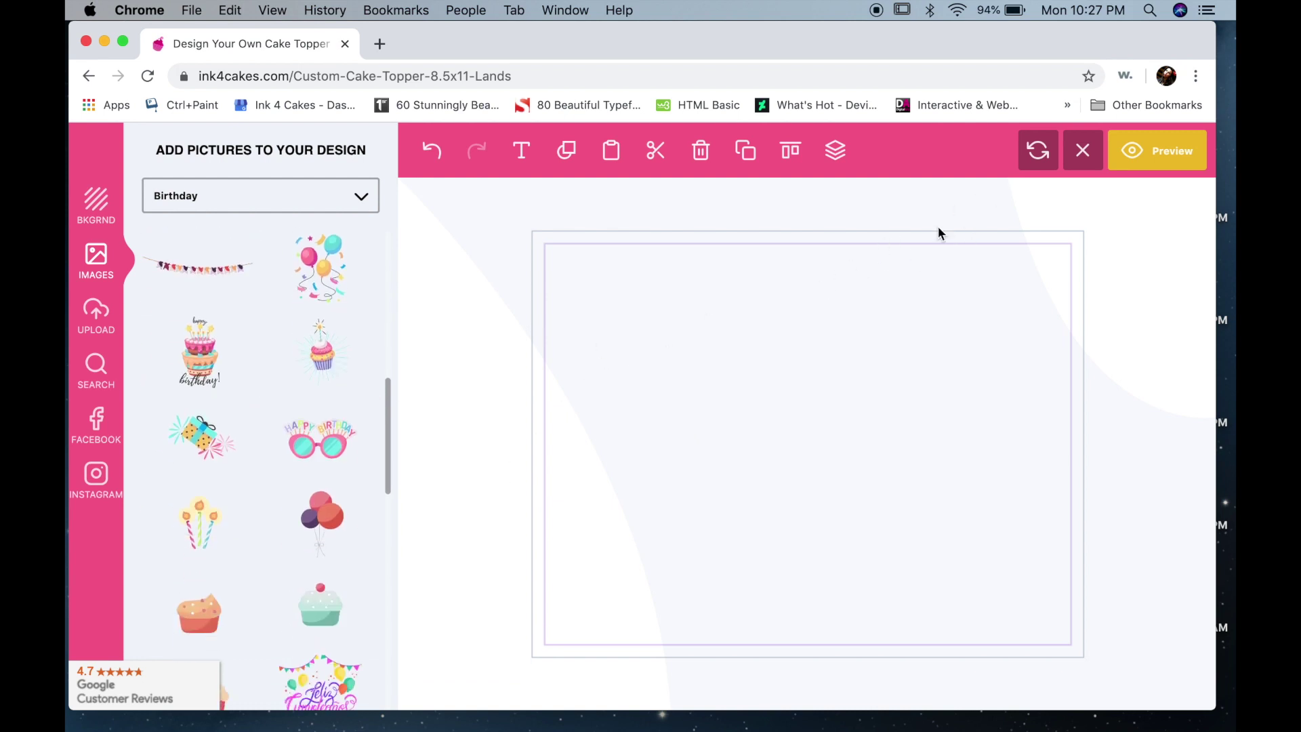
Add a text item to the canvas reading "Happy Birthday" followed by the celebrant's first name and an exclamation mark.
click(521, 151)
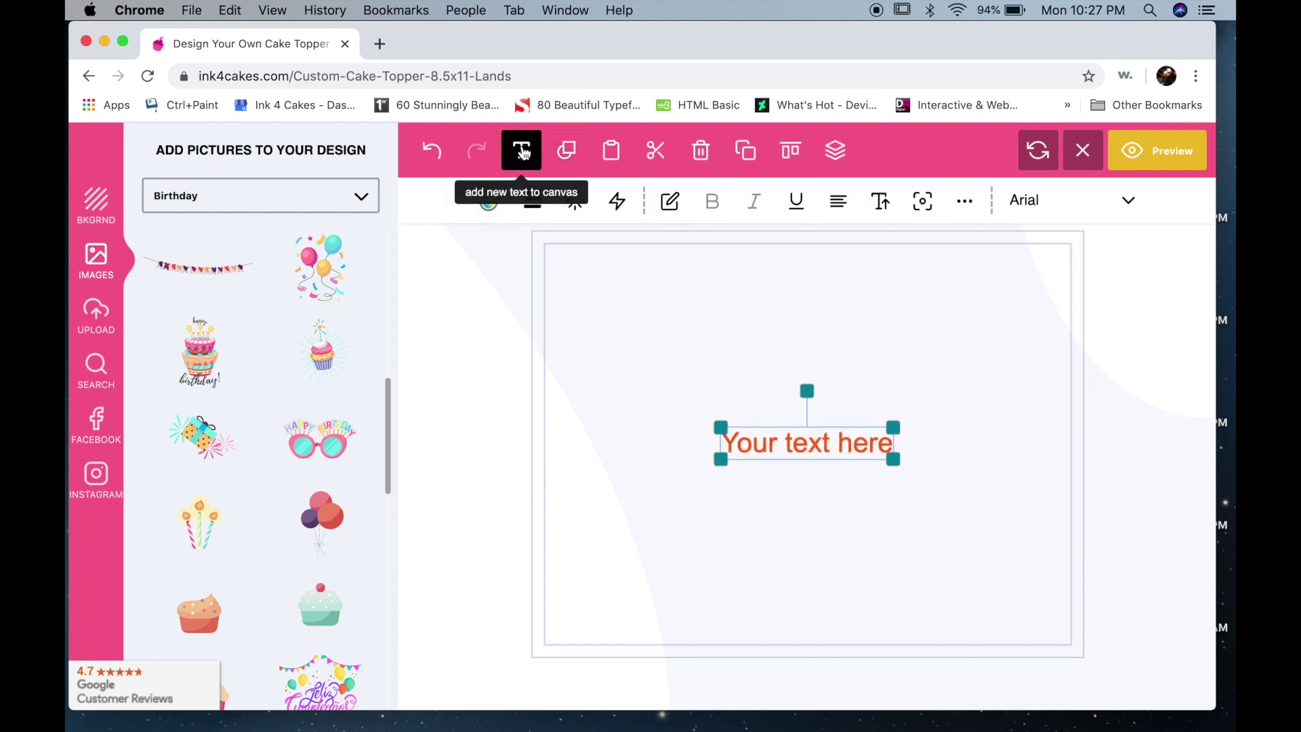
click(768, 448)
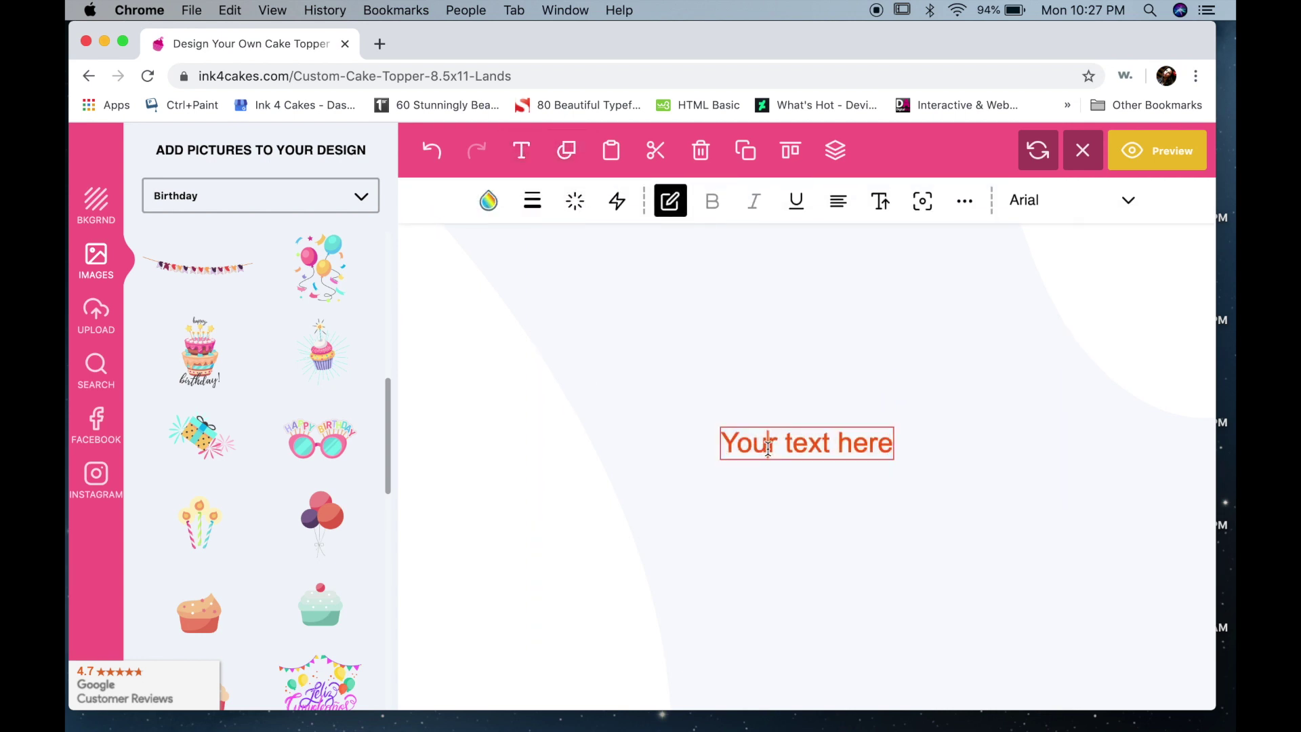
key(super+a)
text(h)
key(BackSpace)
text(hA)
key(BackSpace)
key(BackSpace)
text(Happ)
text( B)
key(BackSpace)
key(BackSpace)
text(y Bir)
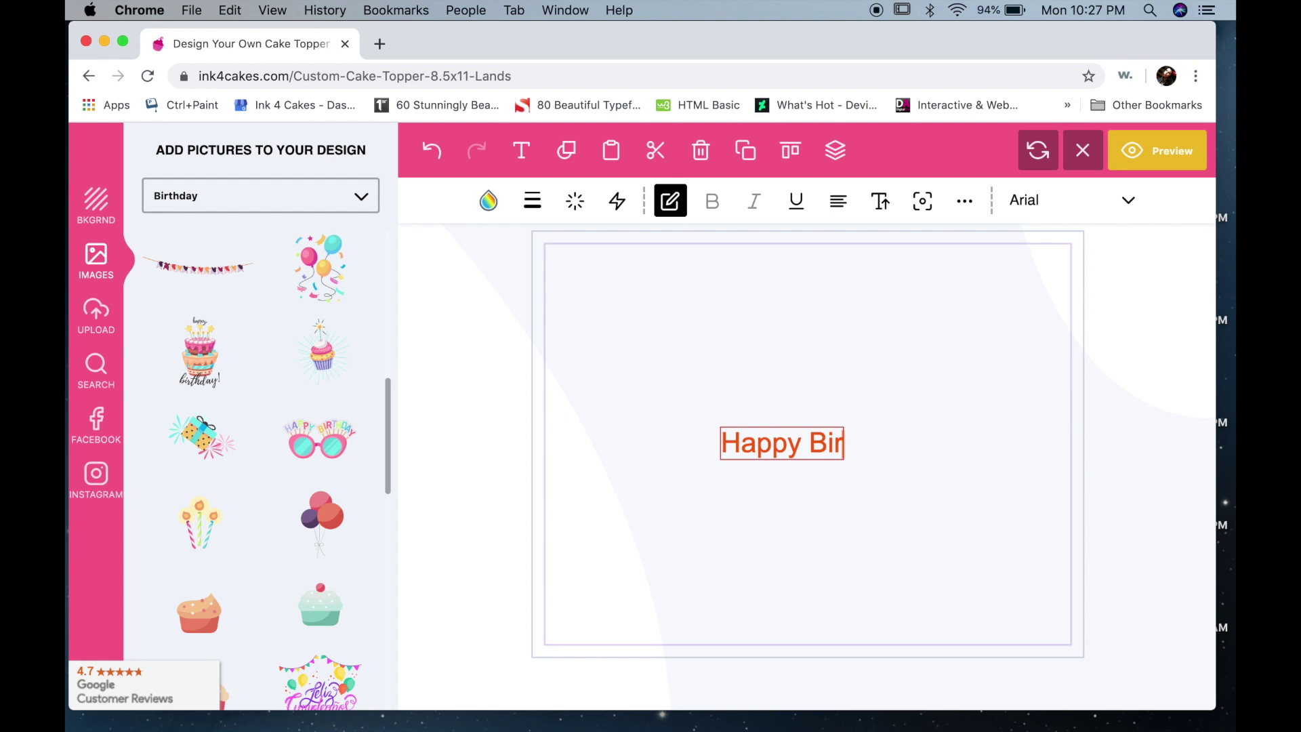
text(thday Is)
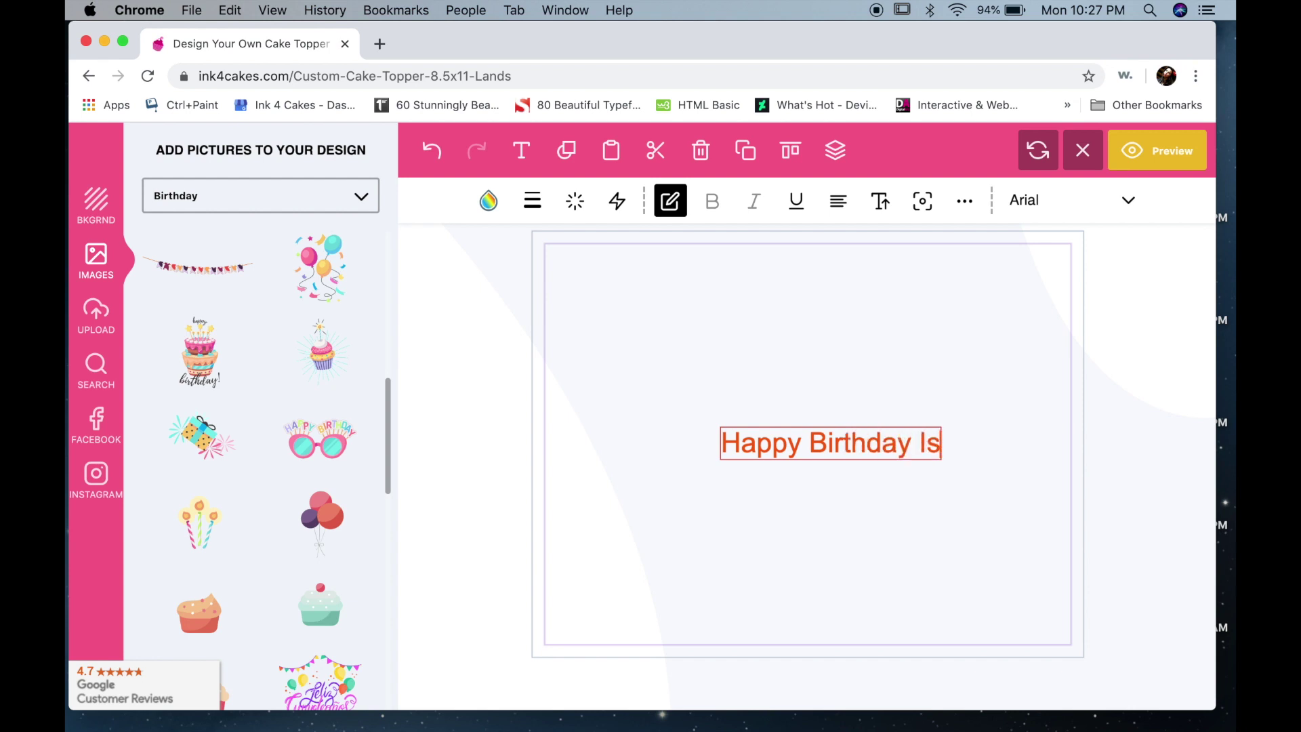
text(abella!)
Set the fill colour of the whole birthday text to magenta #EC008C from the basic colour swatches.
click(834, 443)
drag(724, 440, 1031, 393)
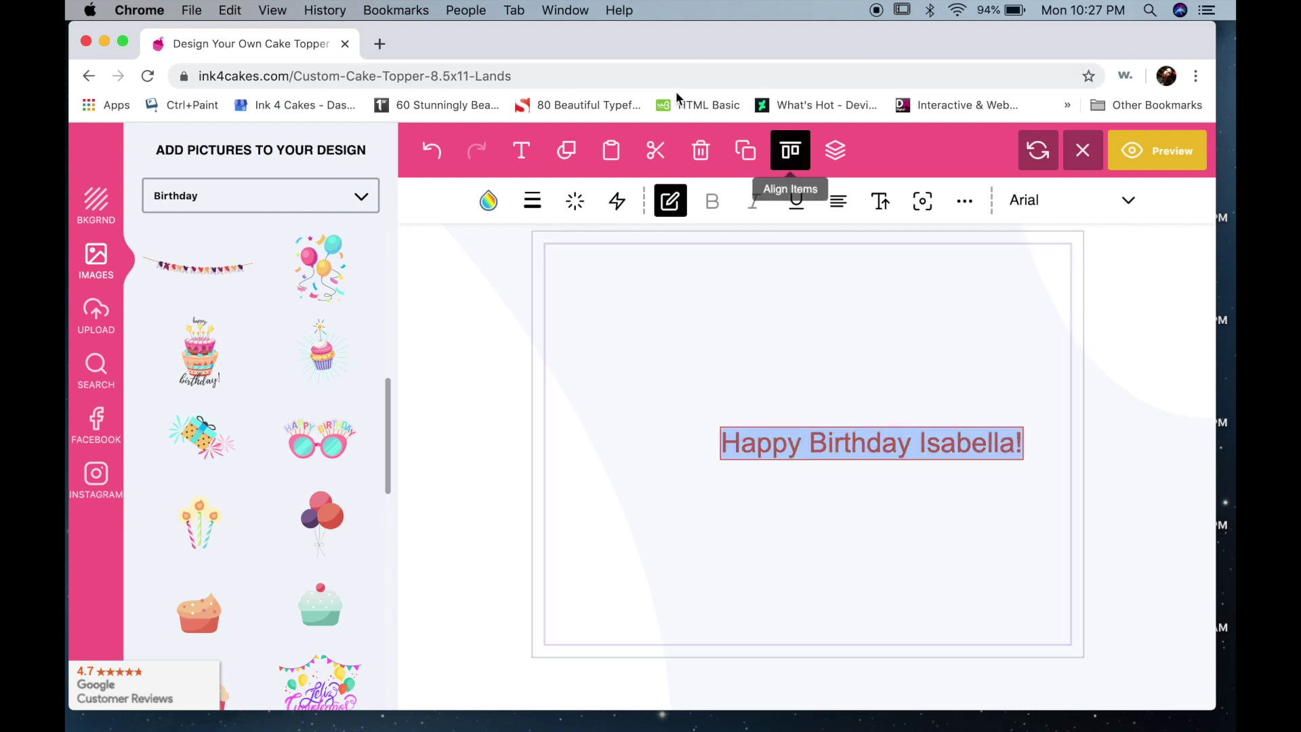
click(492, 201)
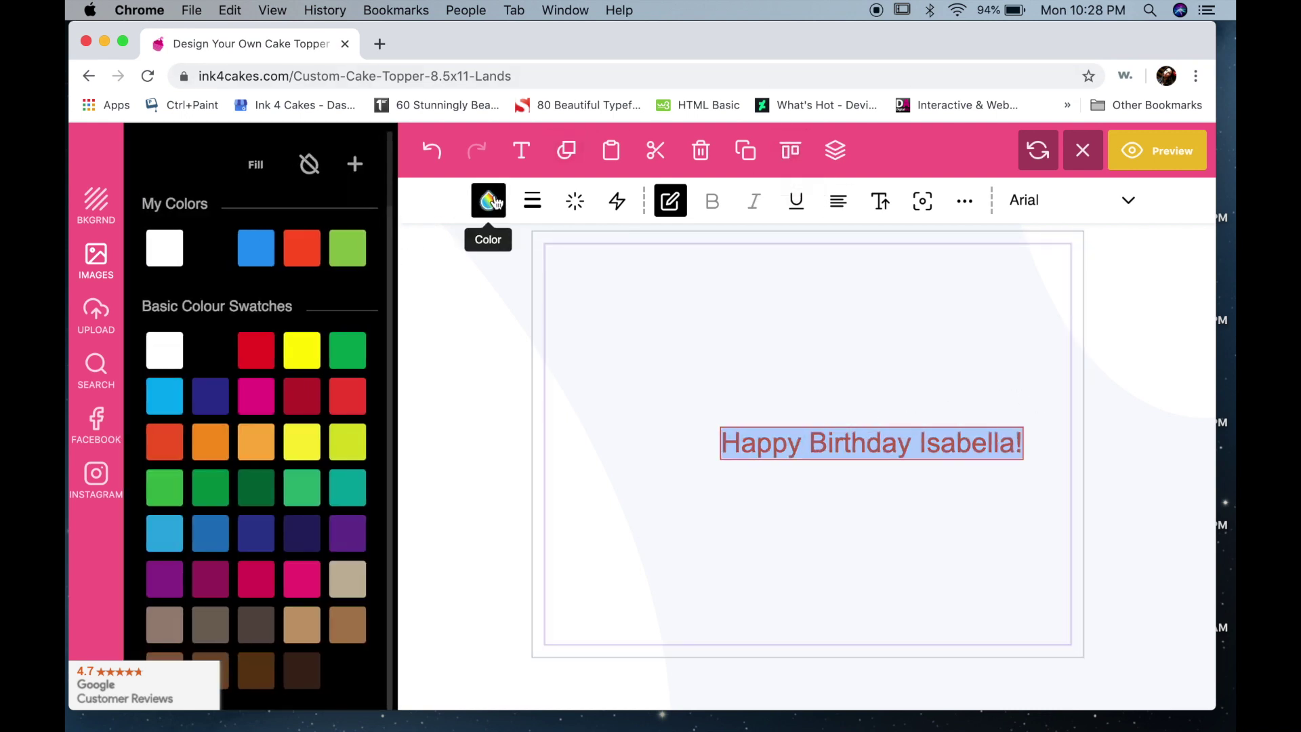
scroll(254, 339, down, 2)
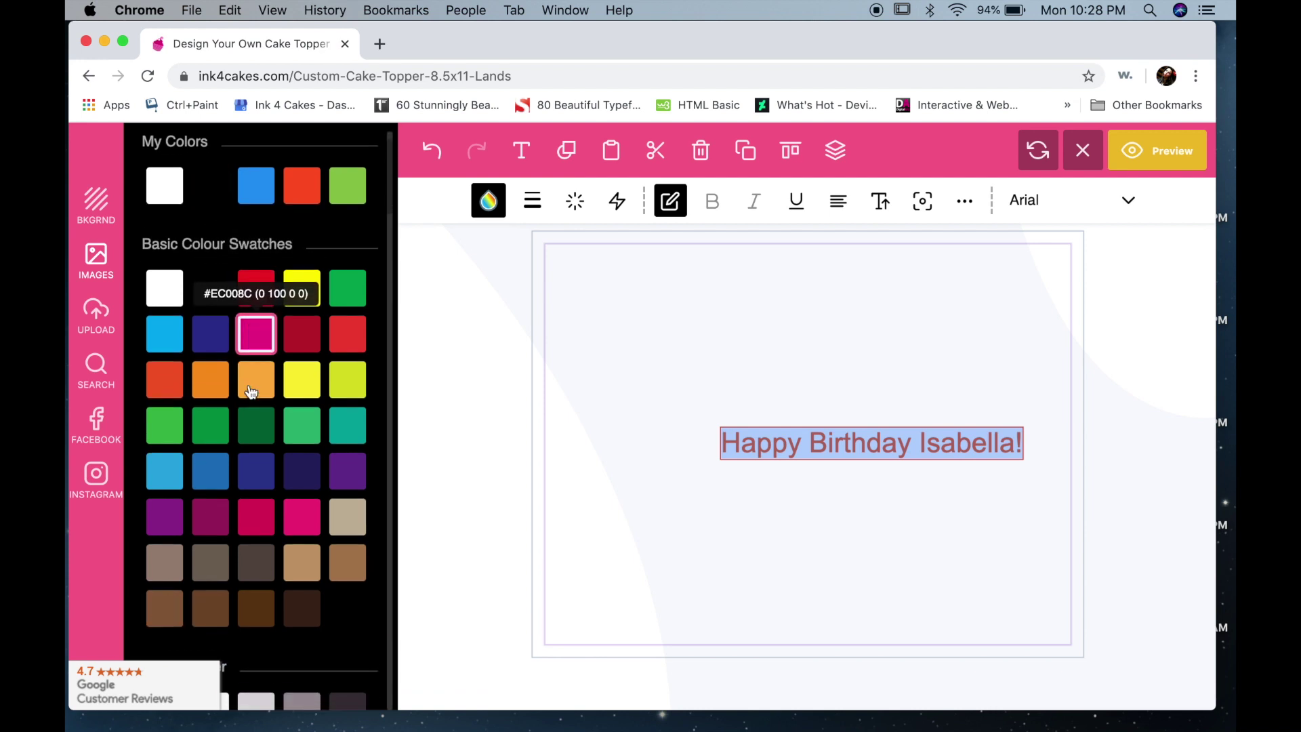
click(264, 326)
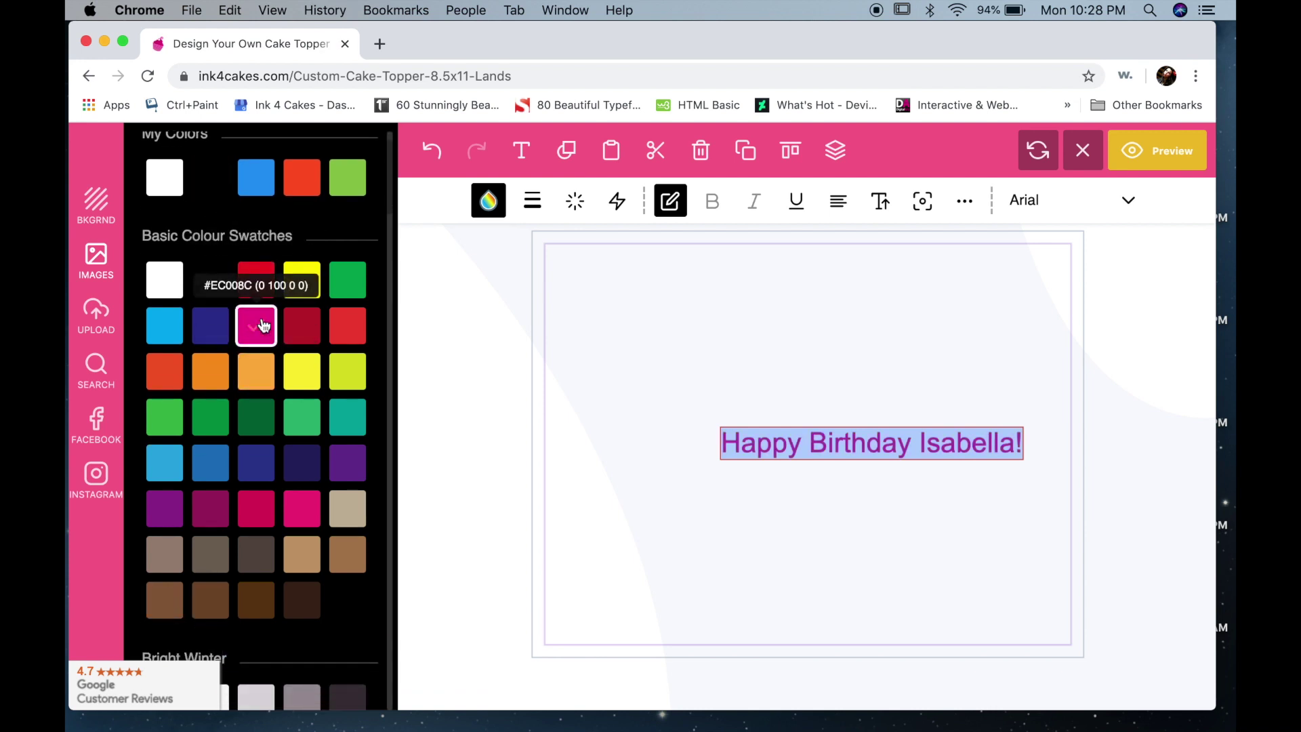
Give the birthday text a stroke in the plum colour #9A466E.
scroll(271, 311, up, 1)
scroll(278, 301, down, 10)
scroll(283, 293, up, 15)
scroll(286, 284, up, 3)
click(256, 167)
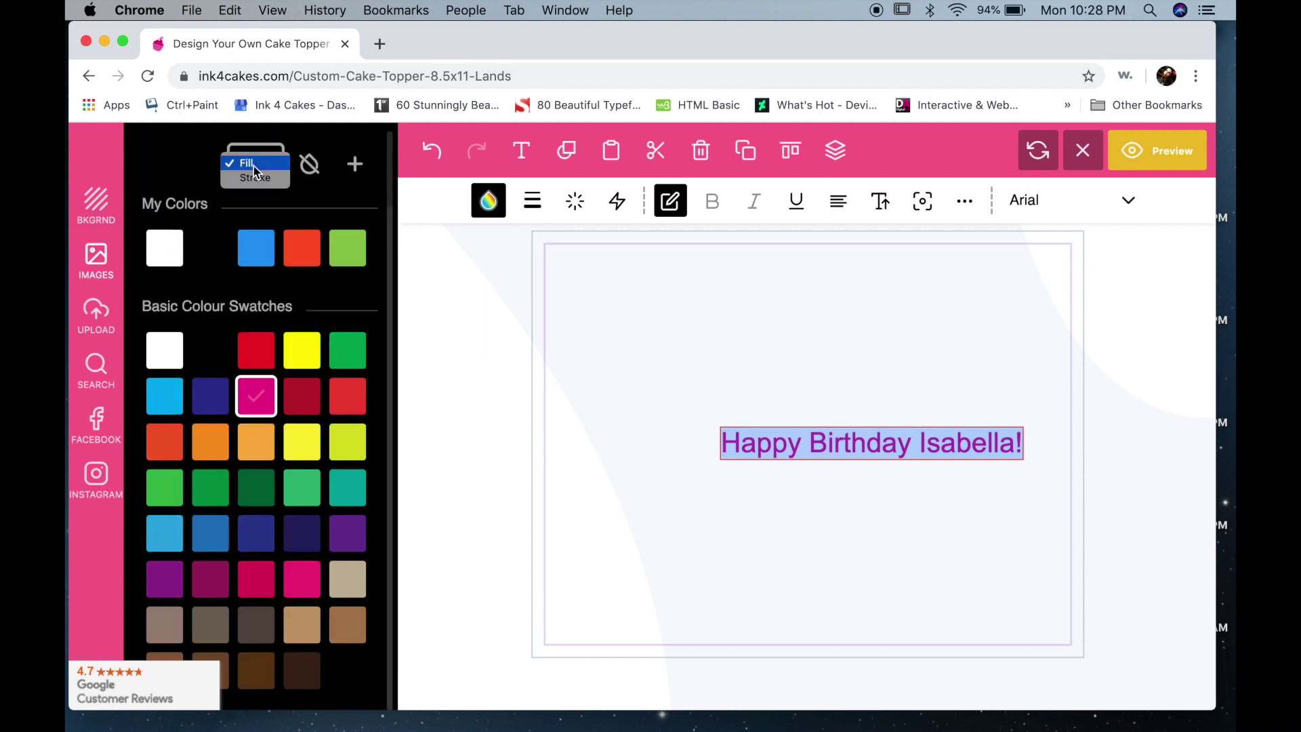
click(256, 178)
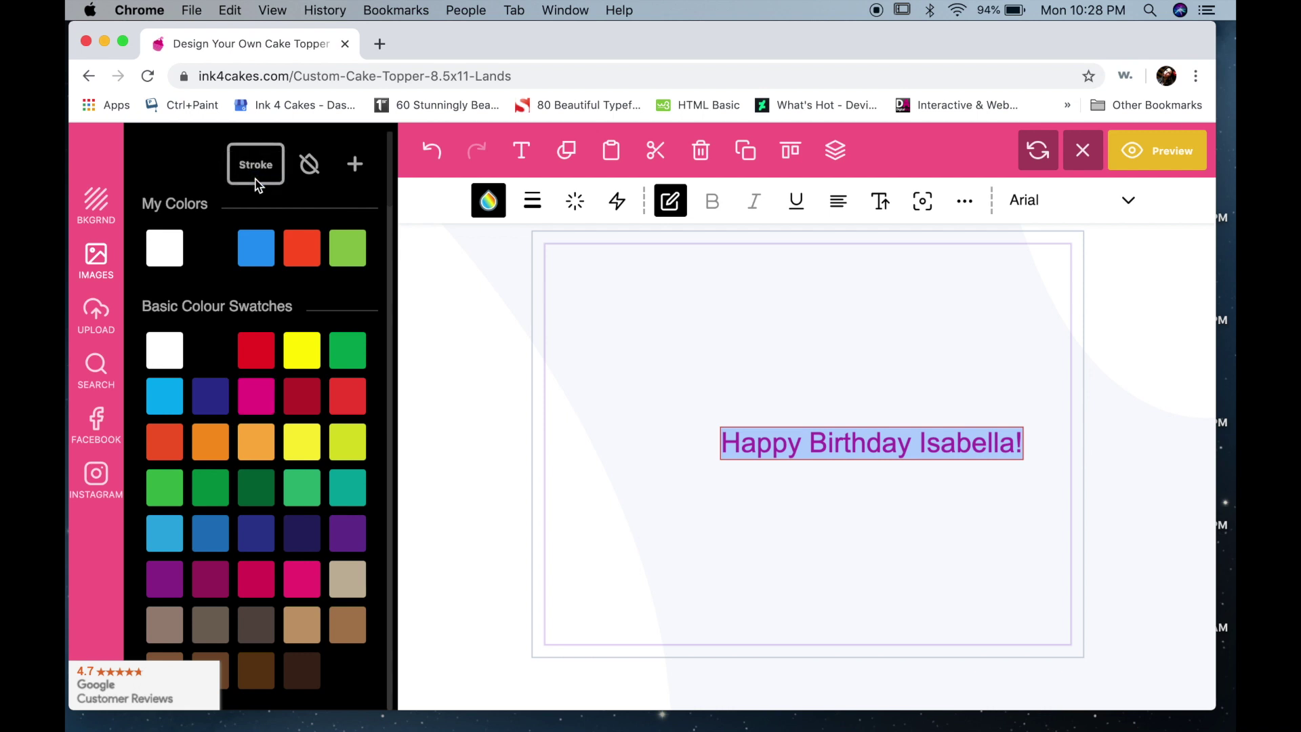
scroll(296, 576, down, 10)
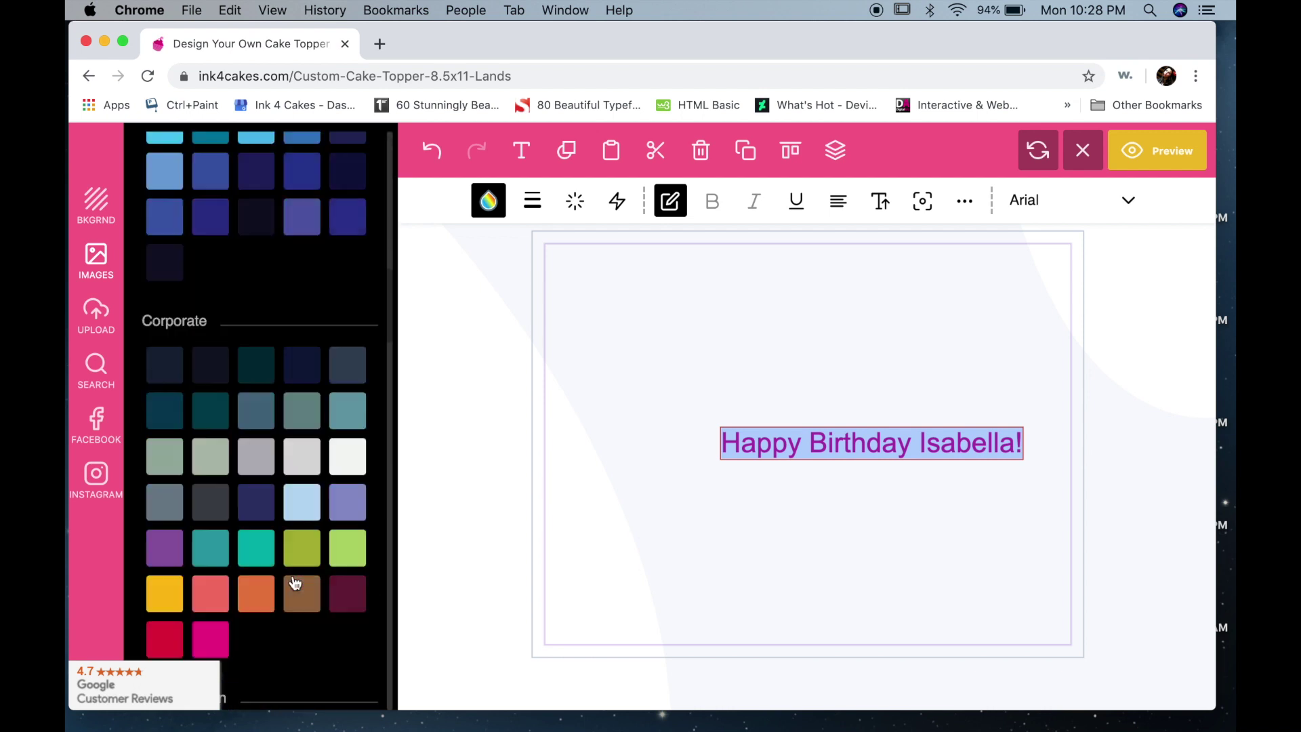
scroll(293, 581, down, 10)
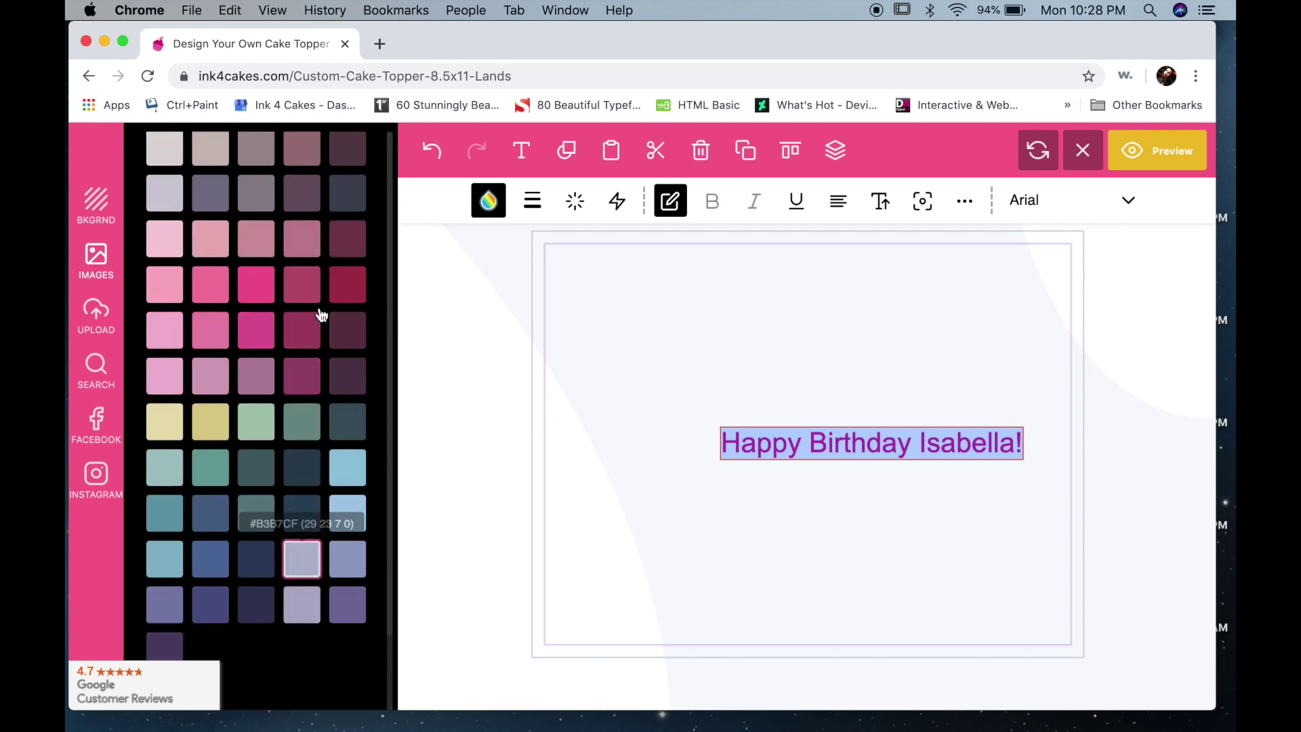
click(301, 371)
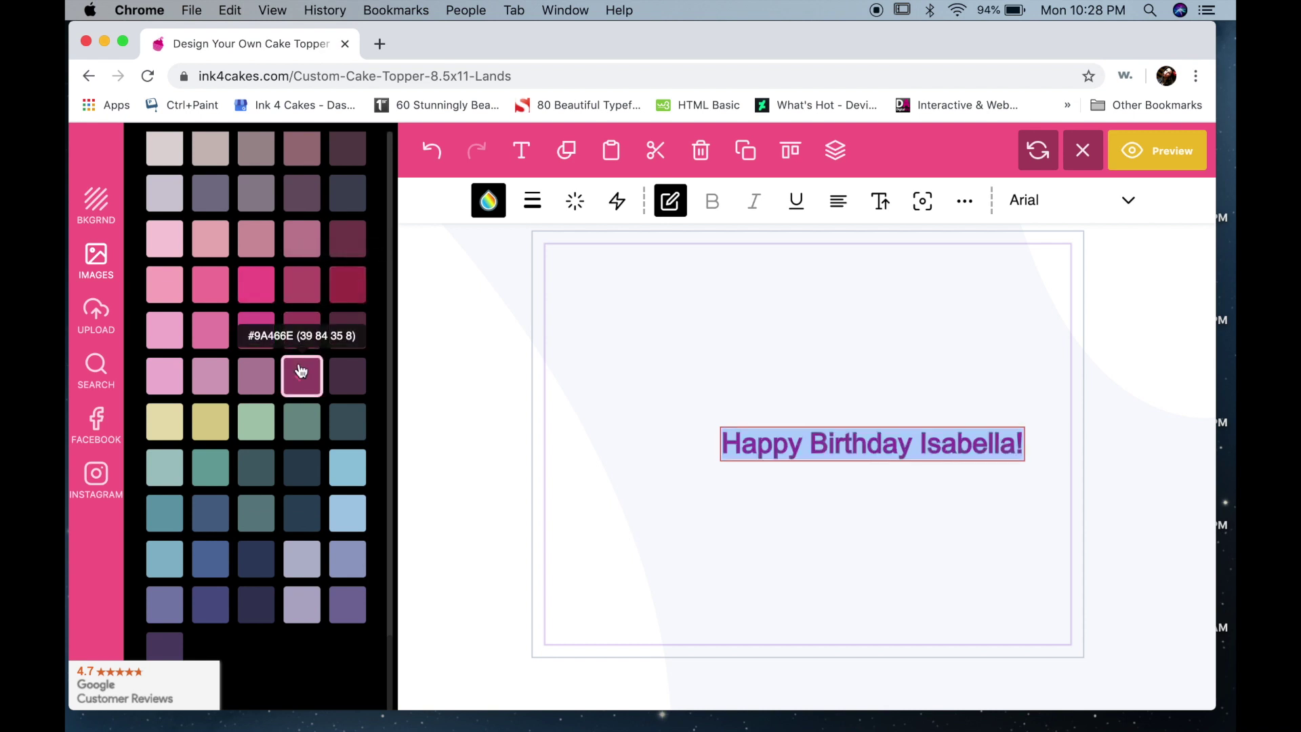
Slant the birthday text forward with a horizontal skew, and try a vertical skew of 4 before resetting it to zero.
click(833, 456)
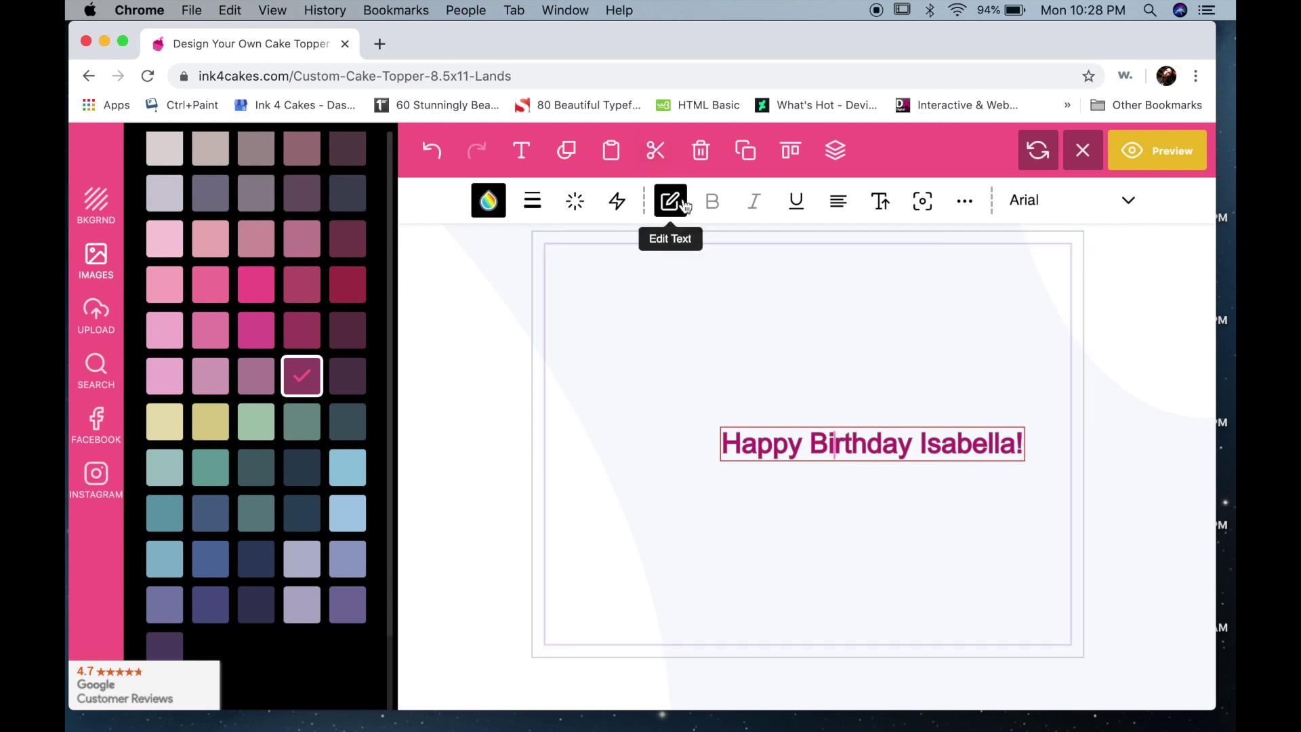
click(615, 214)
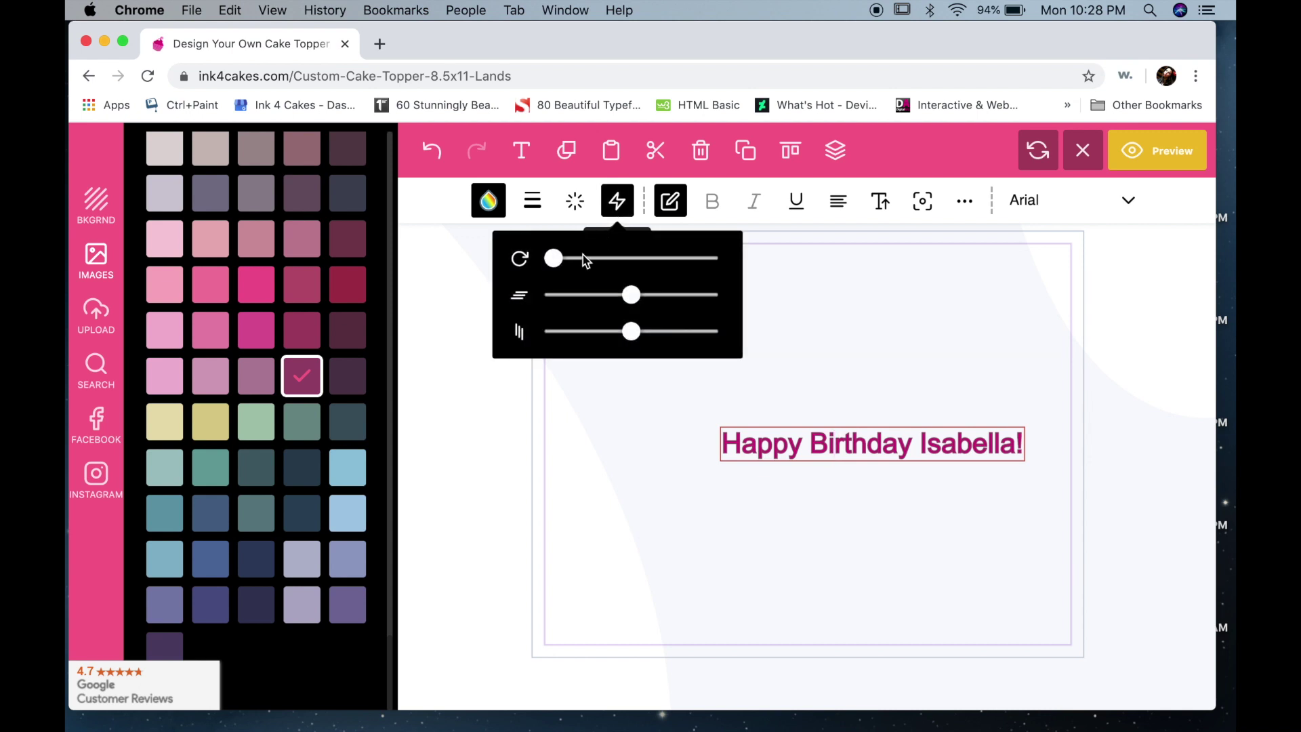
drag(627, 299, 630, 335)
click(635, 338)
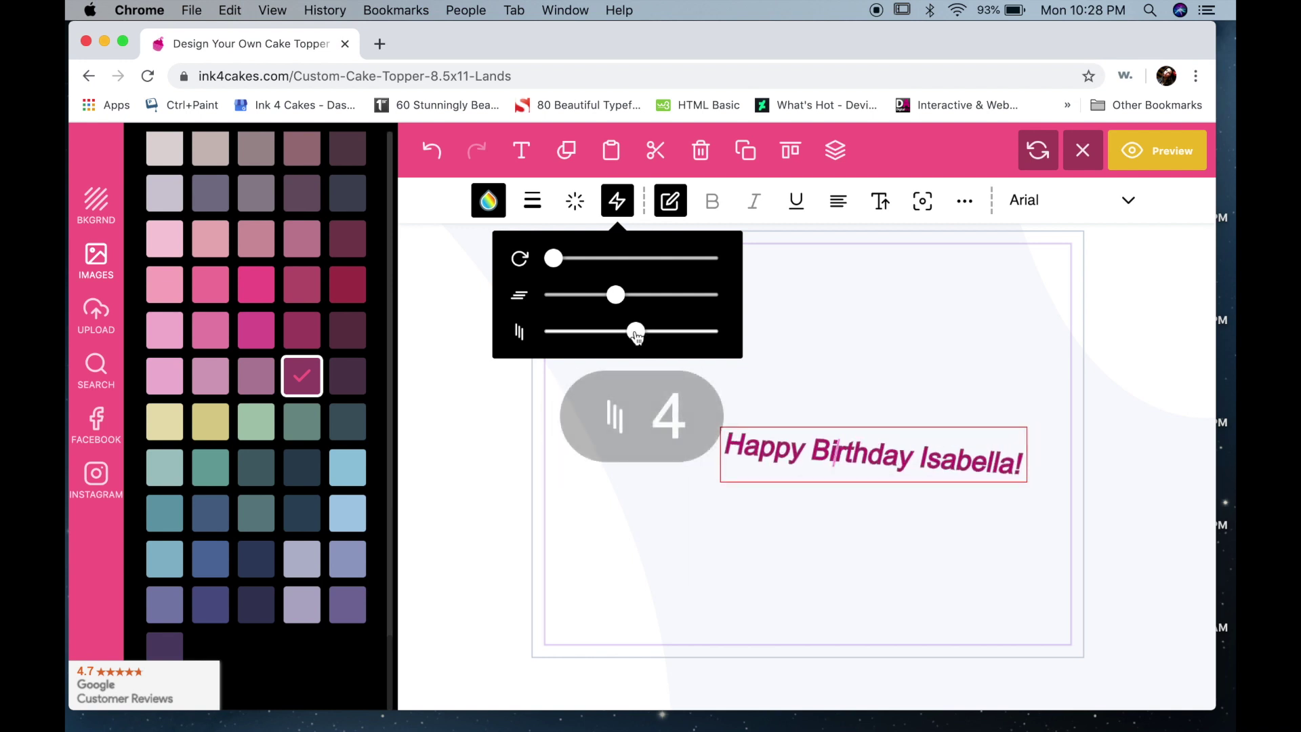
drag(633, 336, 630, 335)
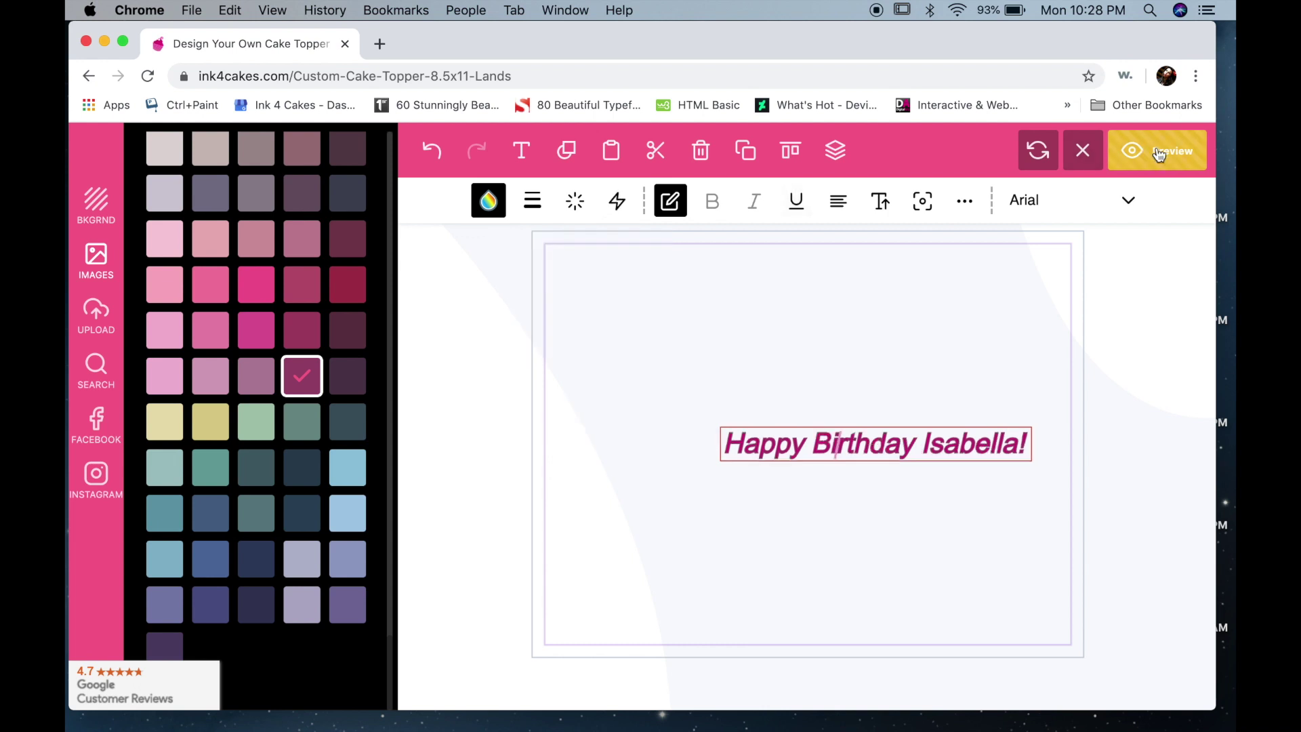
Change the birthday text's font to Kristen Itc and deselect the text.
click(1126, 201)
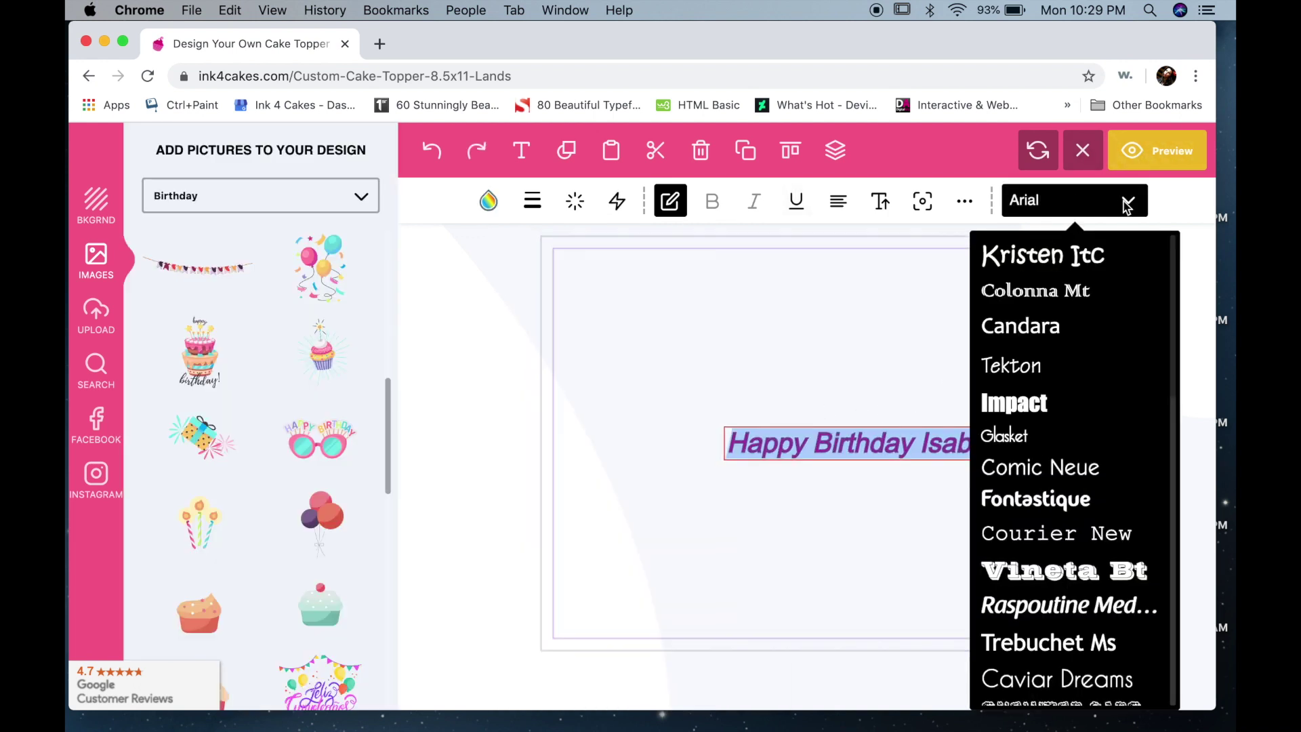
click(1072, 260)
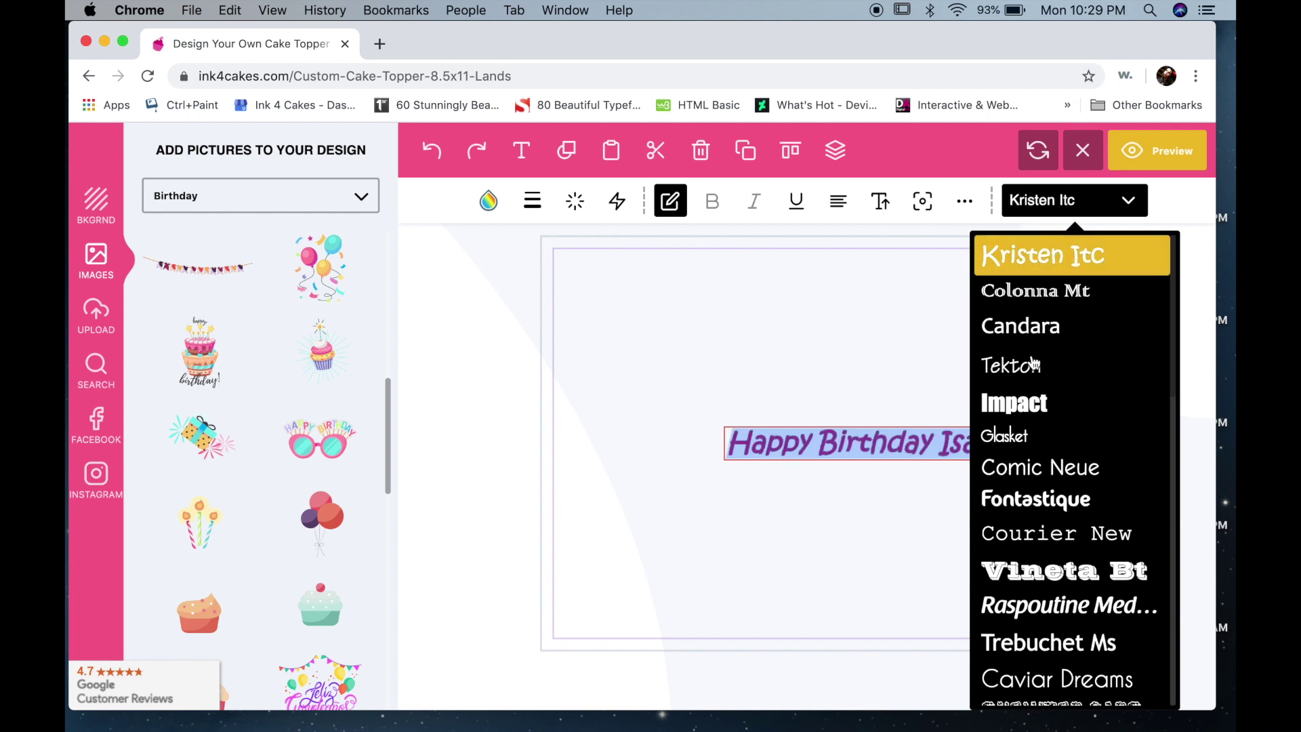
scroll(1036, 484, down, 6)
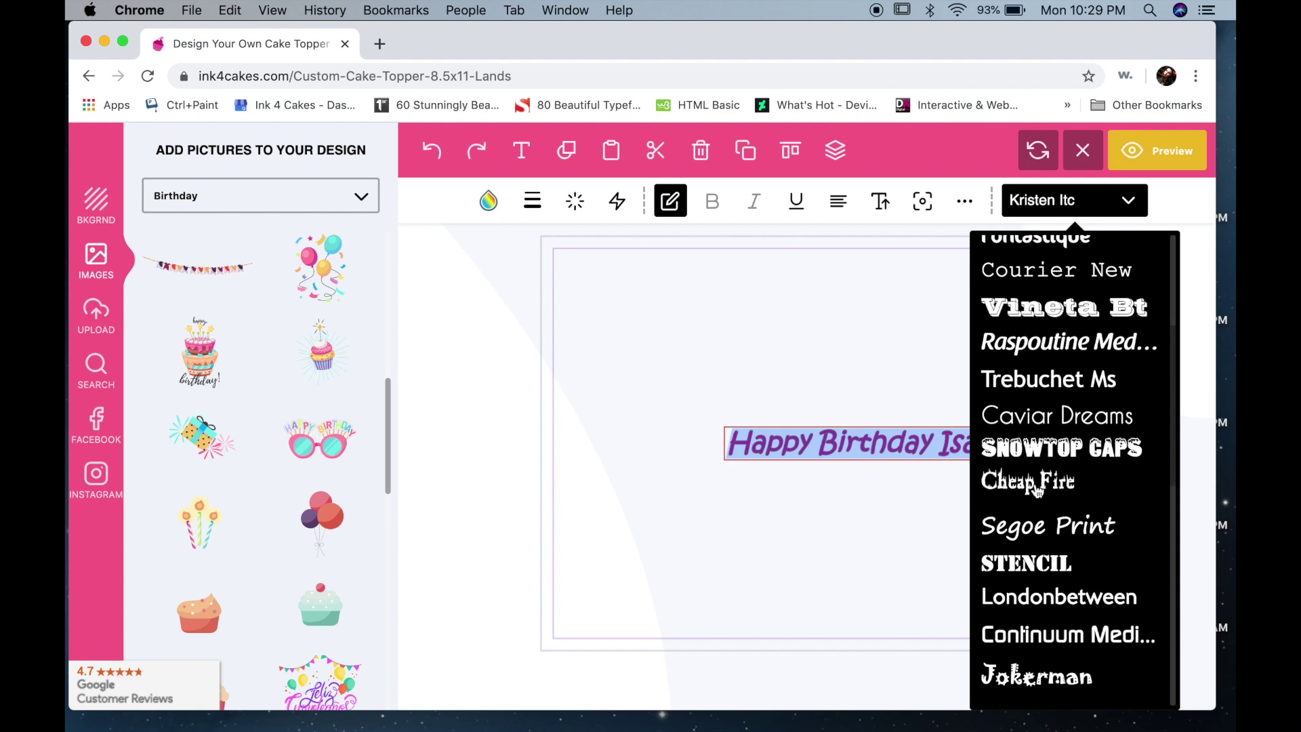
scroll(1037, 488, down, 2)
scroll(1039, 481, up, 10)
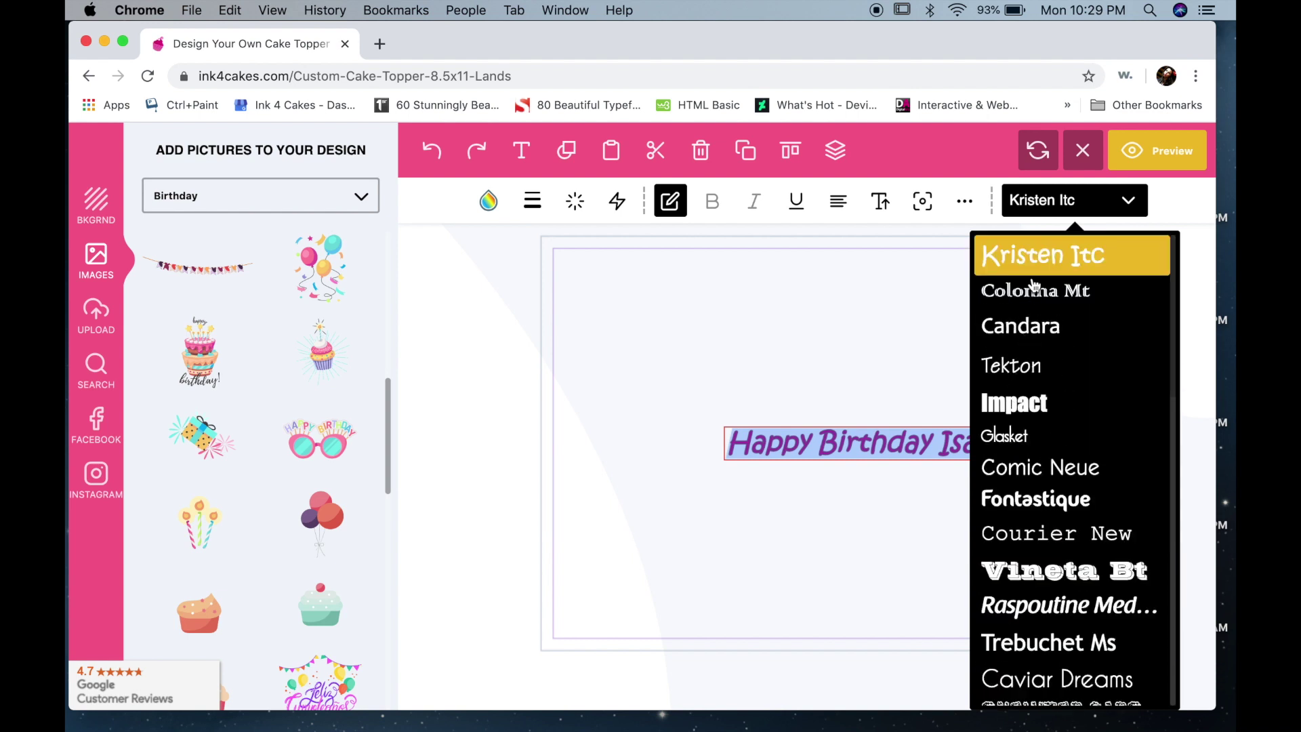
click(830, 457)
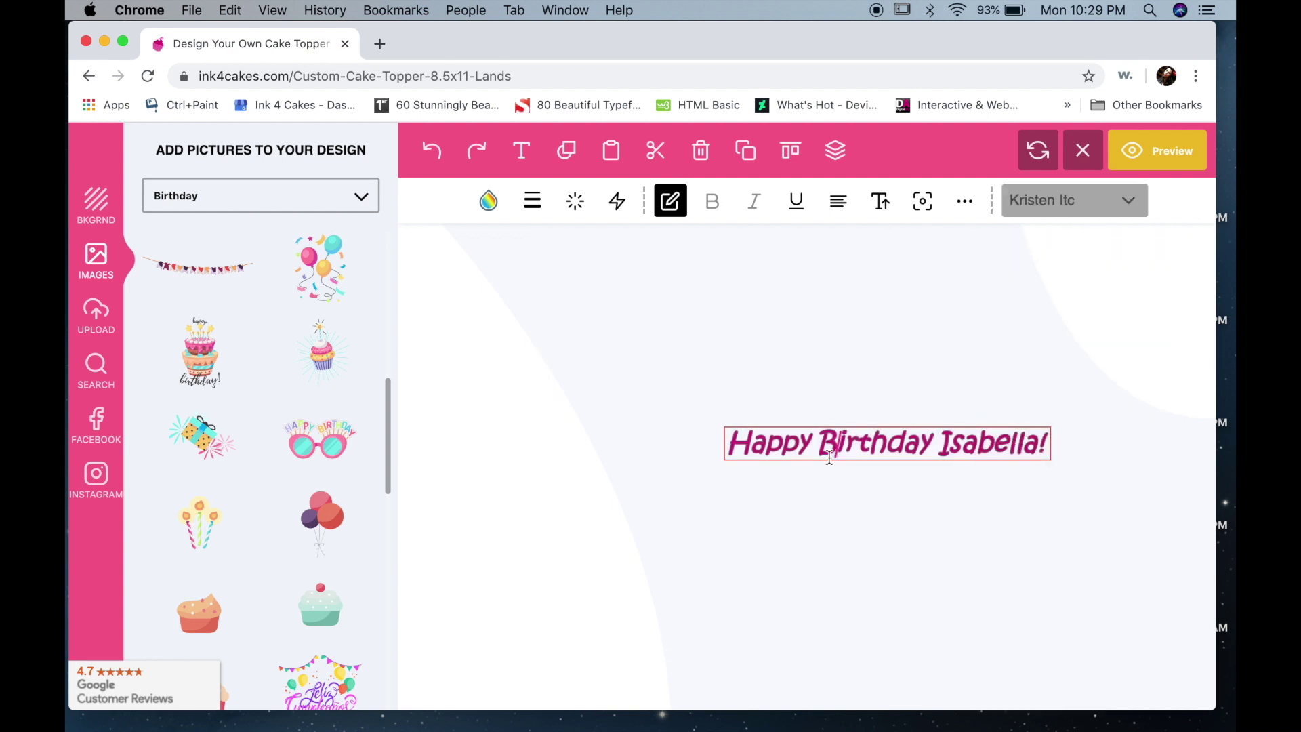
click(668, 451)
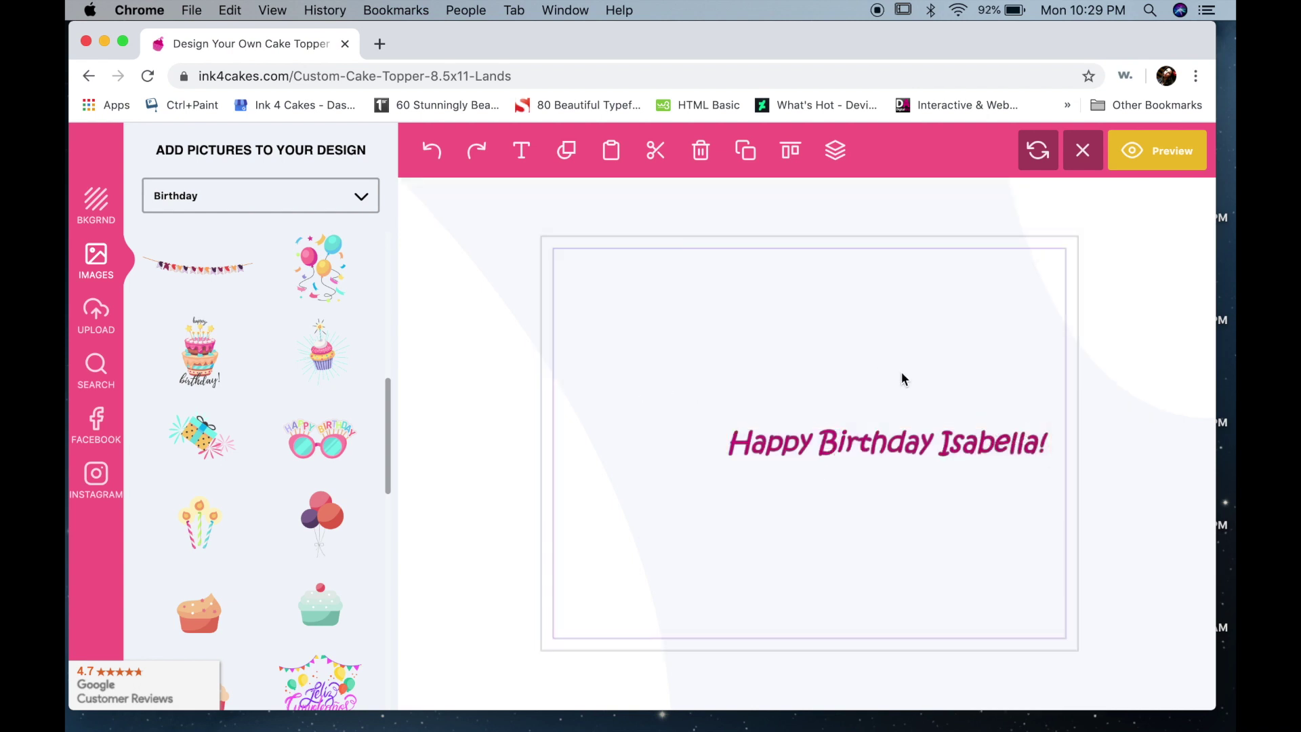
Move the birthday text to the upper part of the printable area and enlarge it to a font size of about 74.1.
click(899, 442)
drag(900, 441, 825, 290)
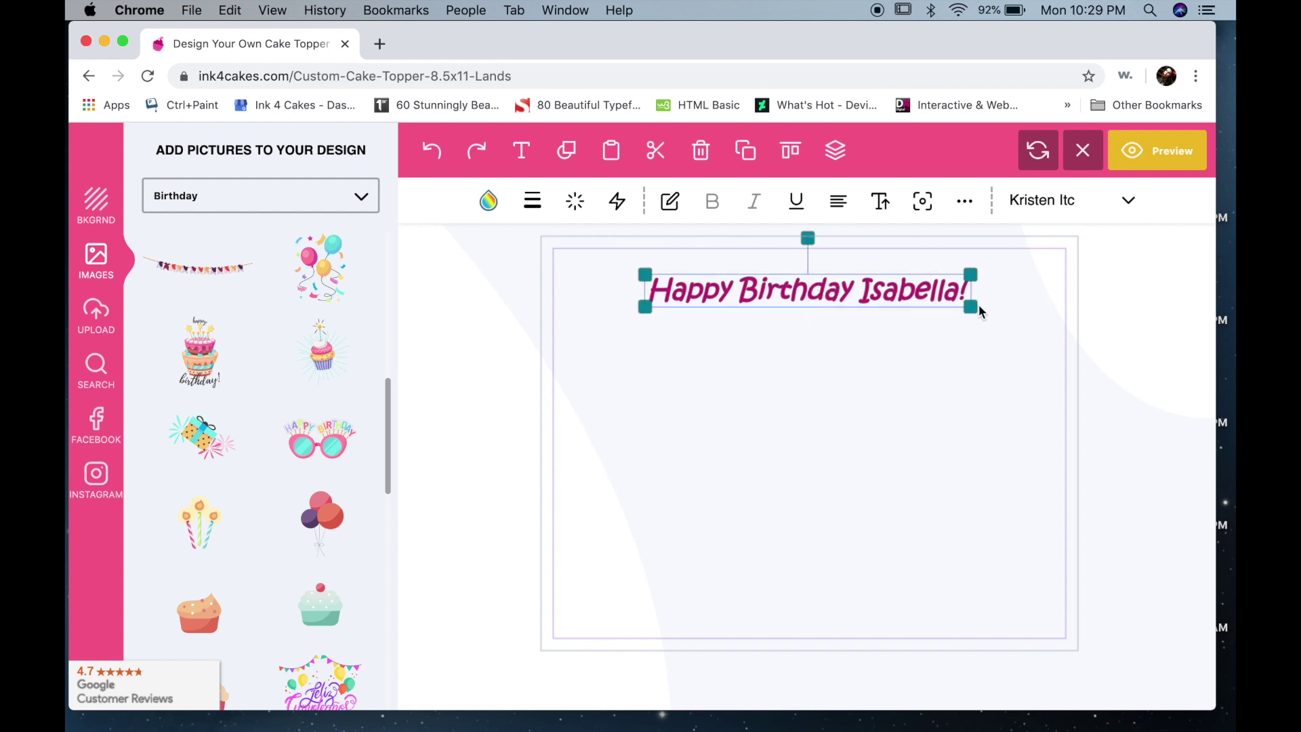
drag(979, 313, 1059, 353)
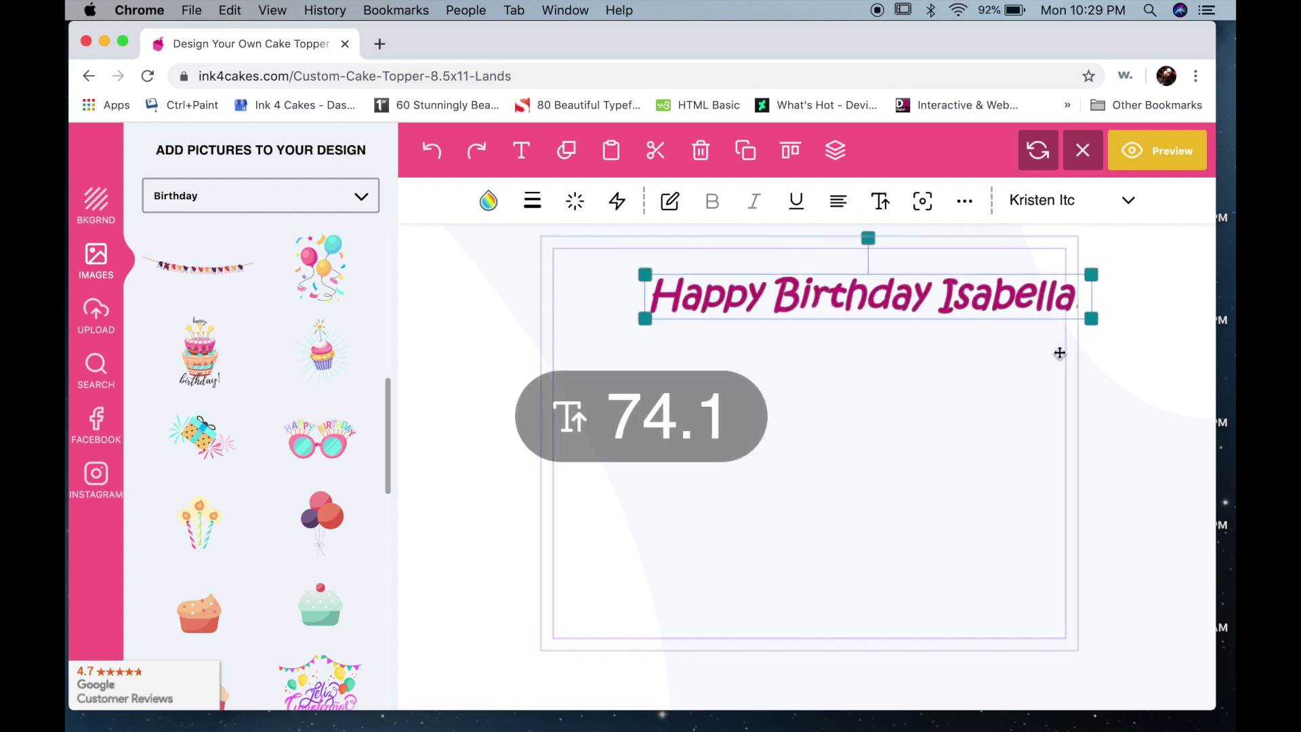
drag(935, 293, 885, 288)
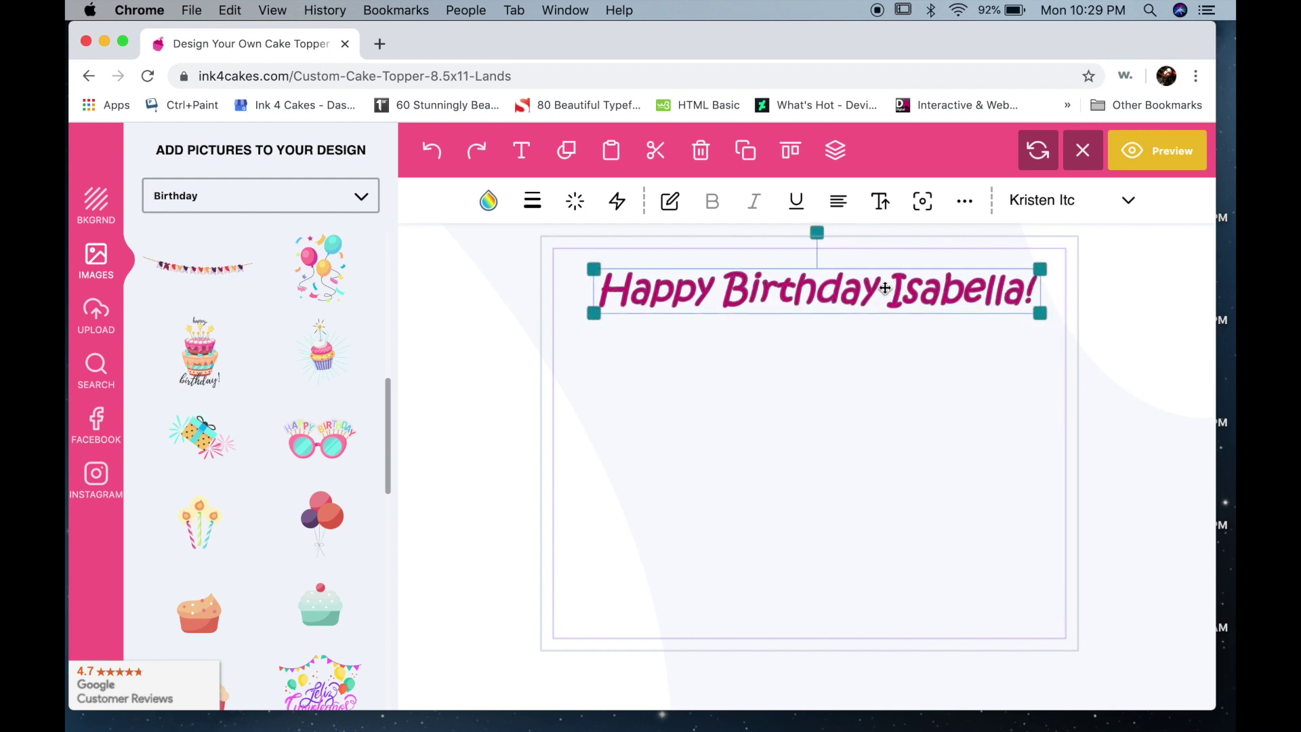
click(841, 435)
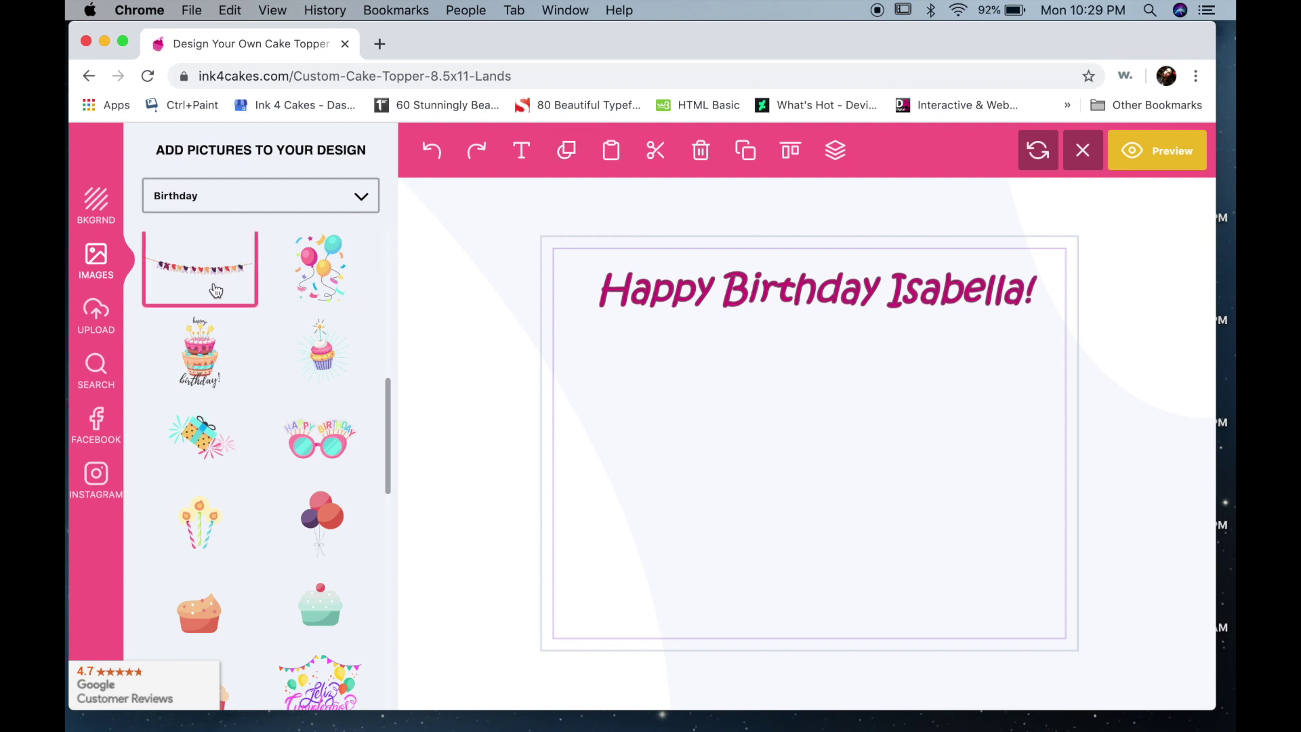
Add the multicoloured balloon garland from the Birthday pictures and place it, enlarged, just beneath the birthday text.
scroll(276, 454, up, 10)
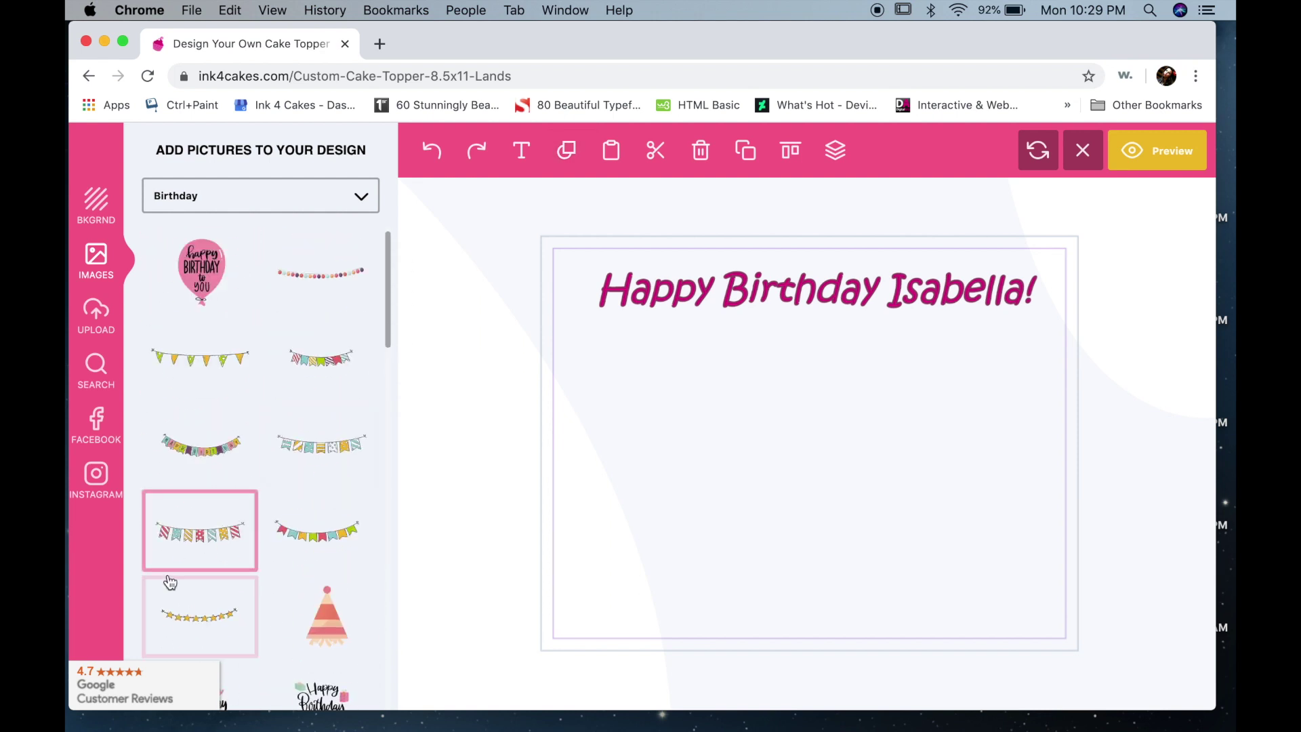
click(340, 284)
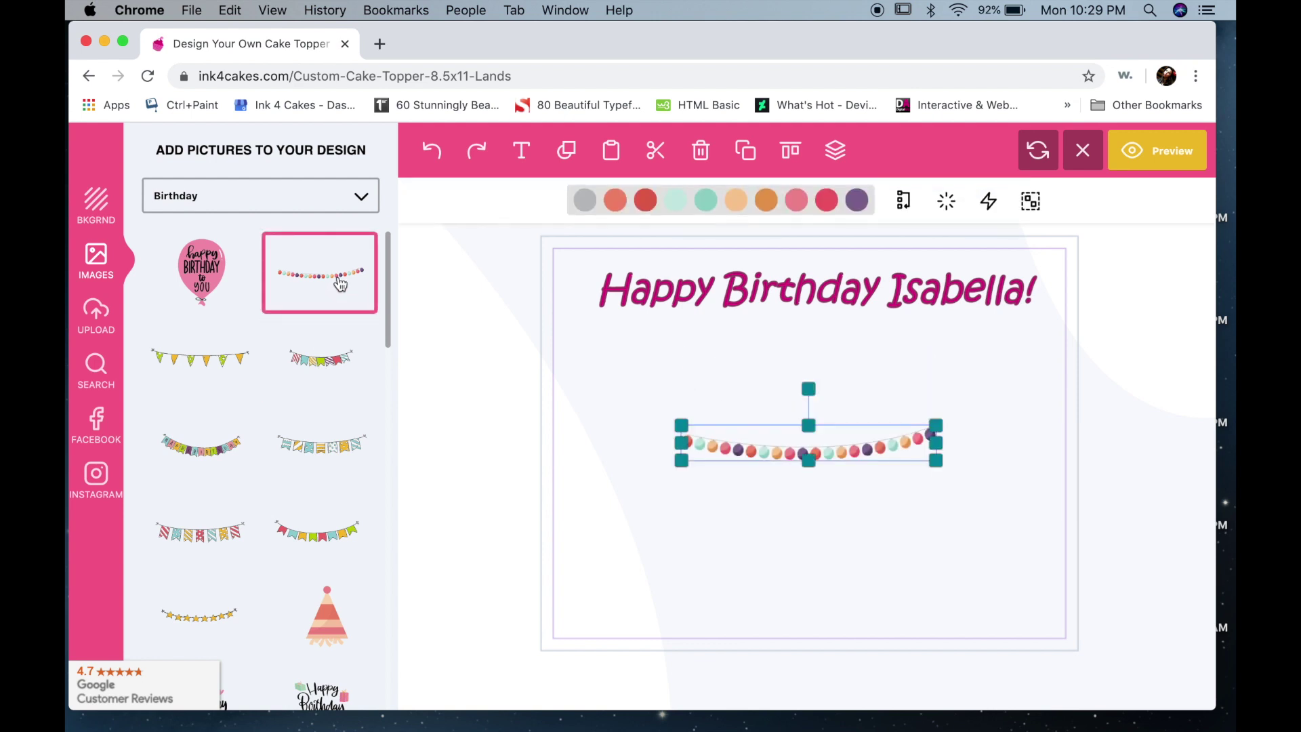
drag(681, 422, 591, 383)
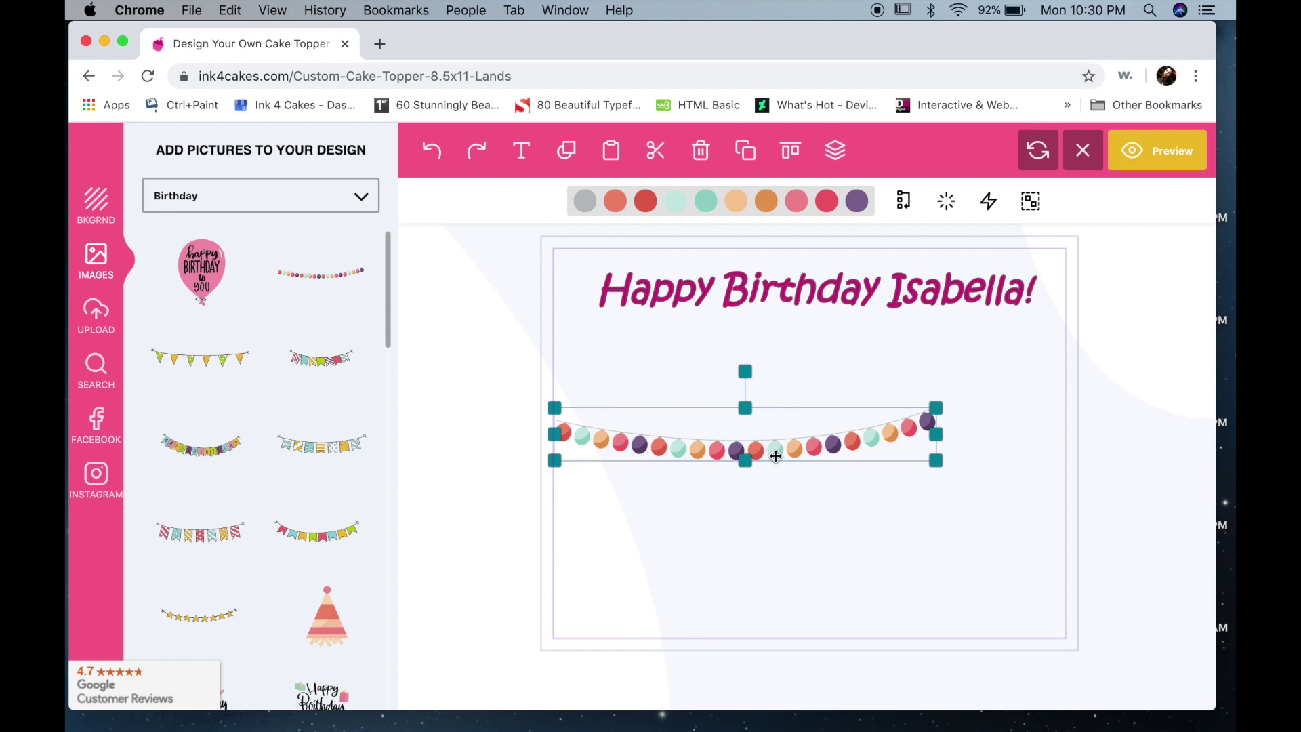
drag(774, 455, 839, 348)
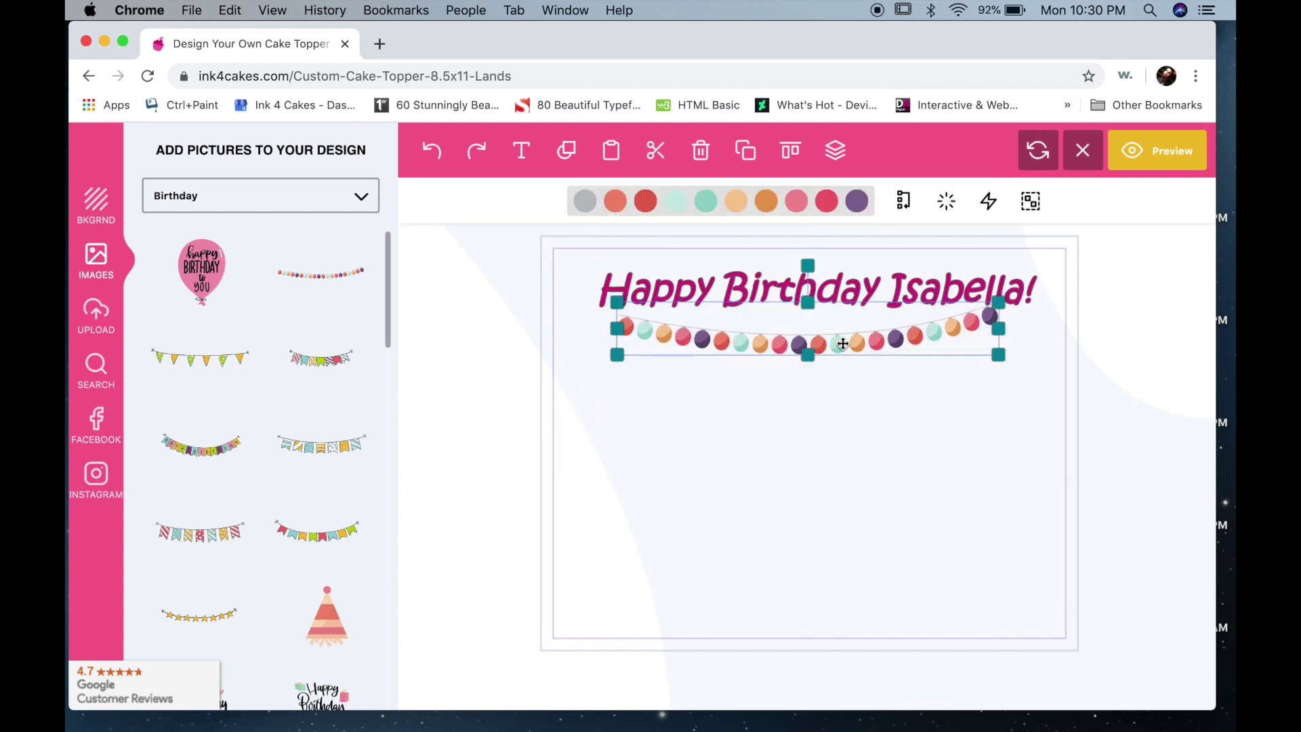
Enlarge the balloon garland to about the text's width and nudge the text and garland into alignment.
drag(1001, 361, 1035, 373)
drag(935, 336, 915, 335)
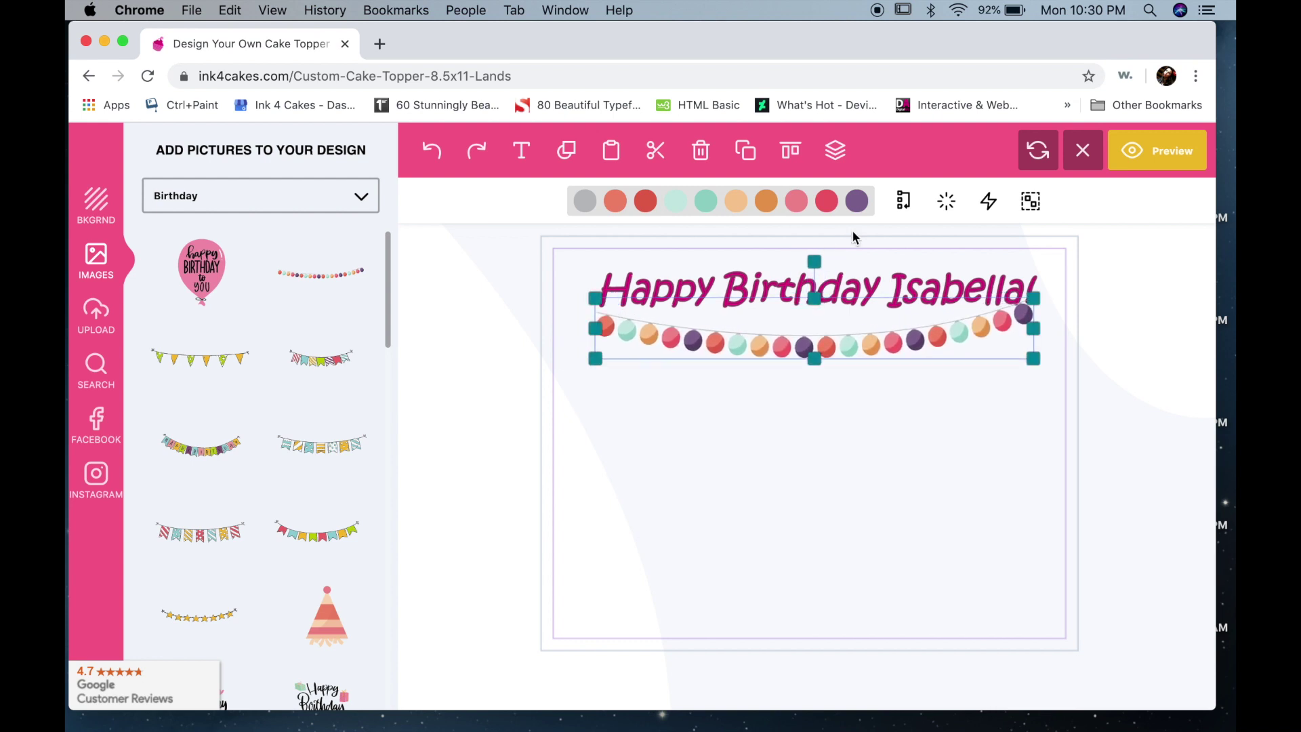
drag(745, 289, 747, 285)
click(678, 204)
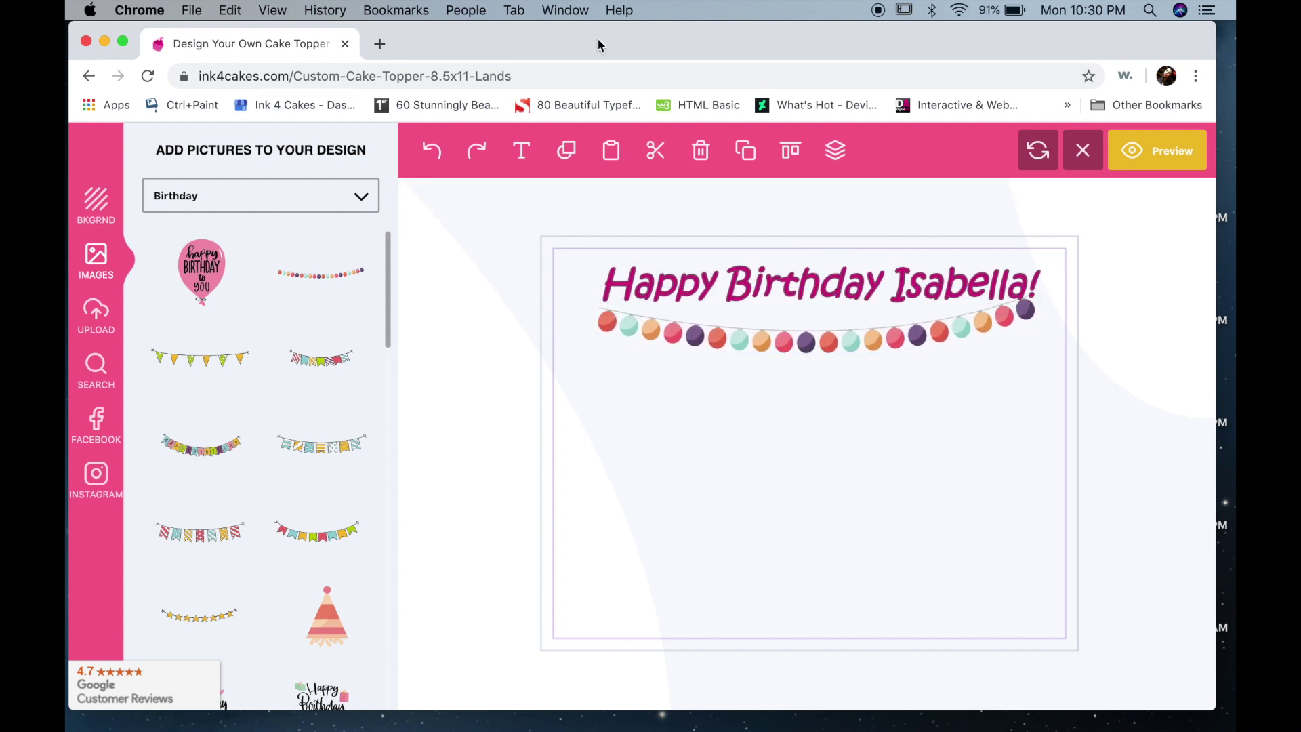
Draw a freehand wavy line across the middle of the canvas with the pencil drawing tool.
click(568, 155)
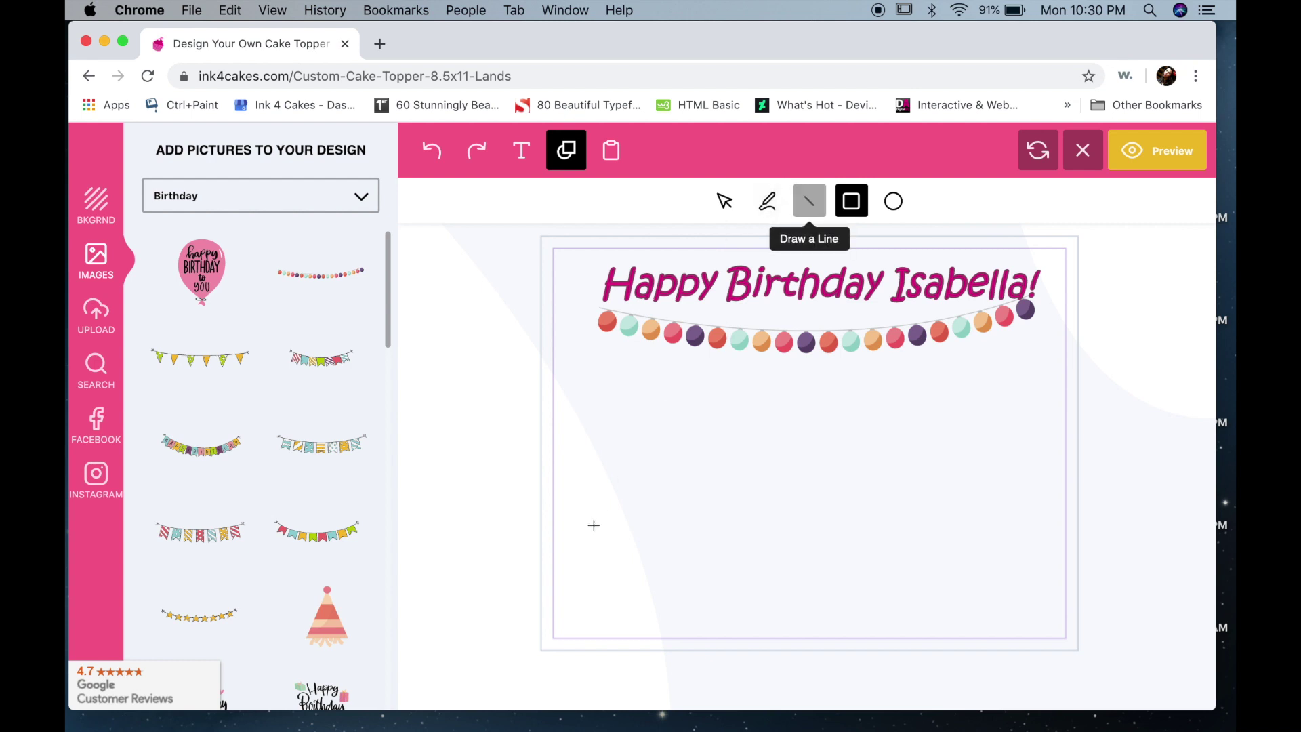
click(768, 202)
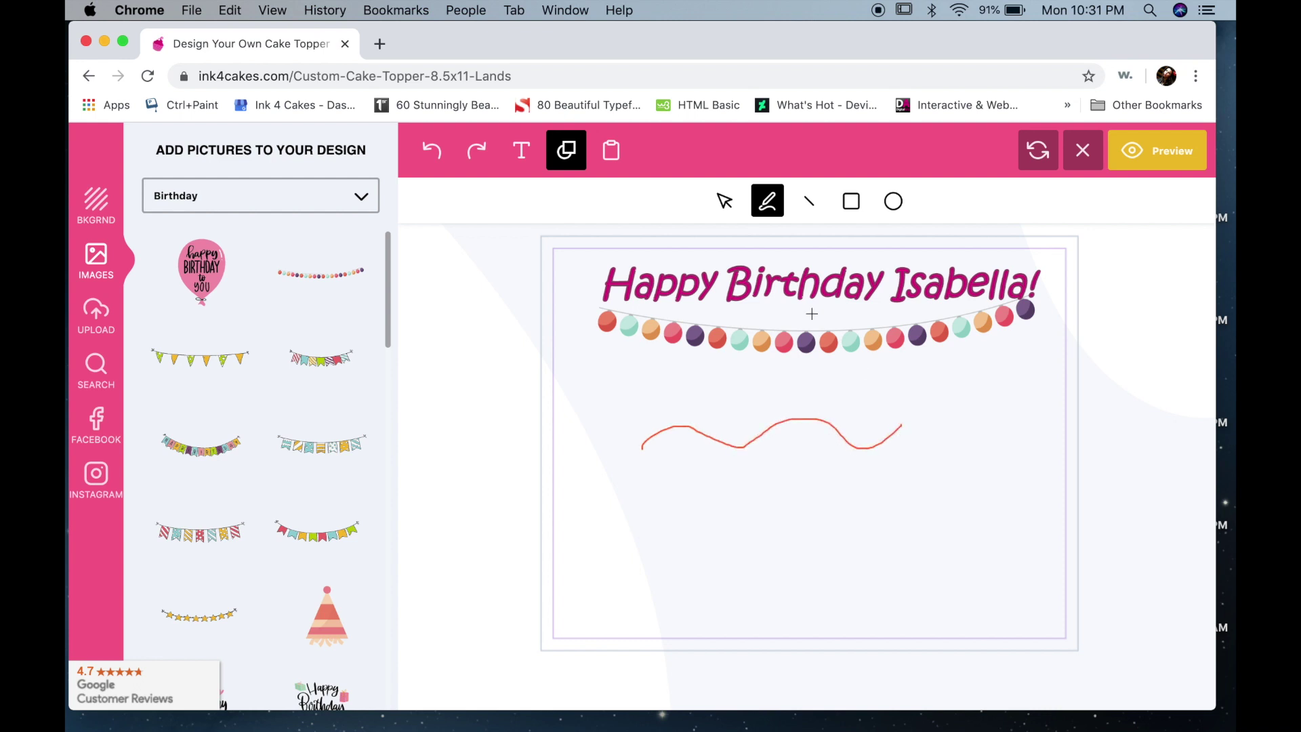
Undo the wavy pencil line and draw a straight, nearly horizontal line just beneath the balloon garland.
click(431, 150)
click(808, 203)
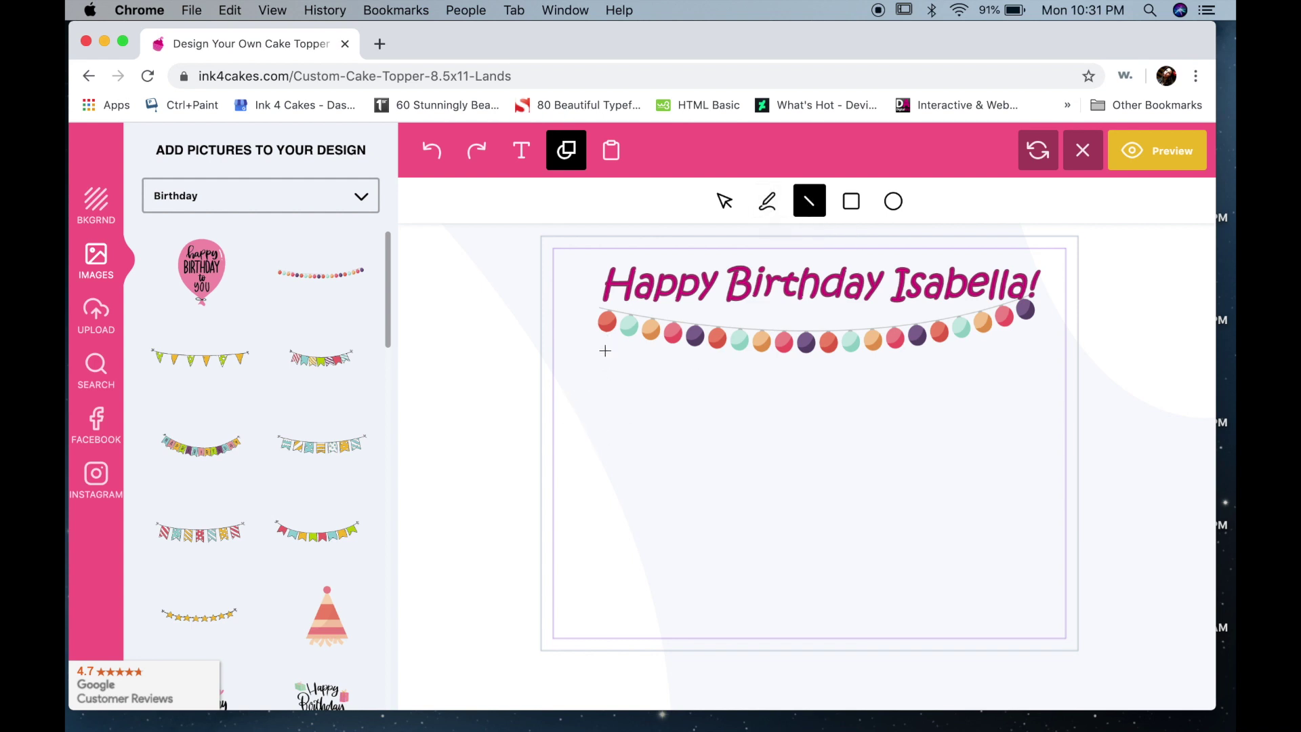
drag(607, 371, 1045, 364)
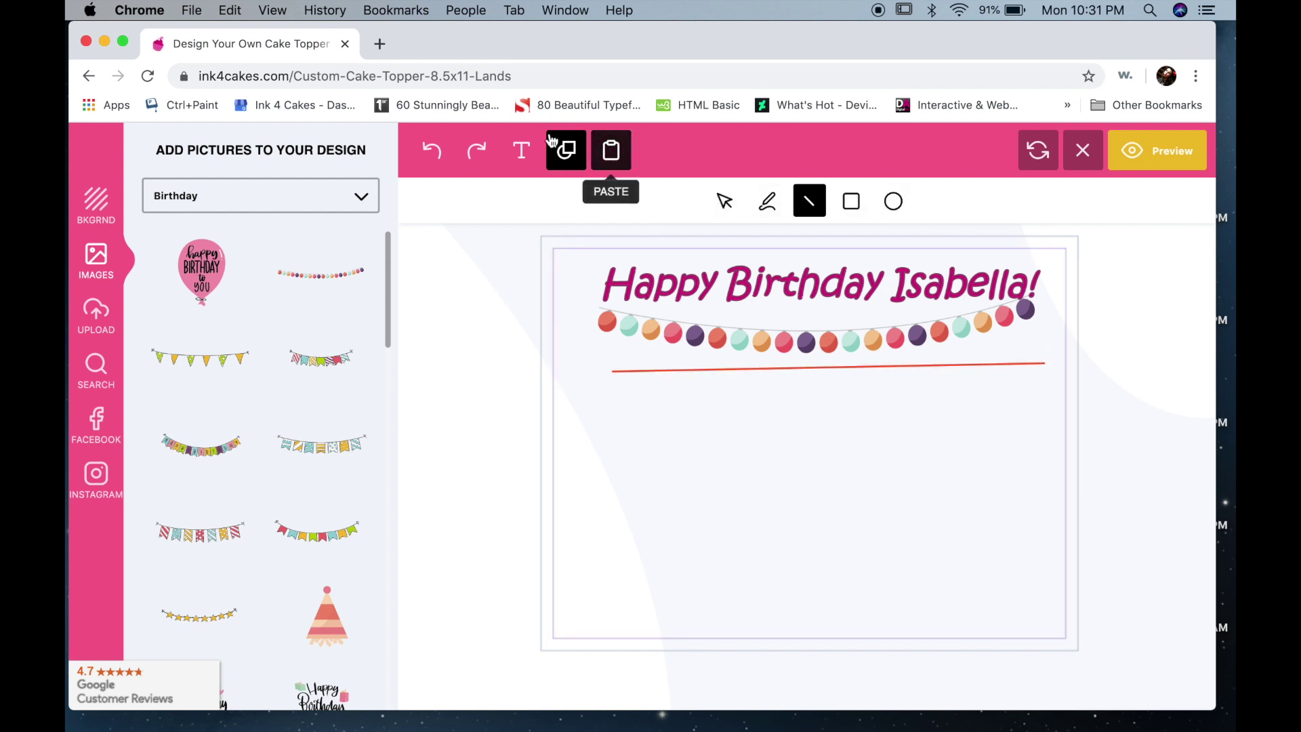
Undo the straight line and draw a small square directly before the first letter of the birthday text.
click(437, 151)
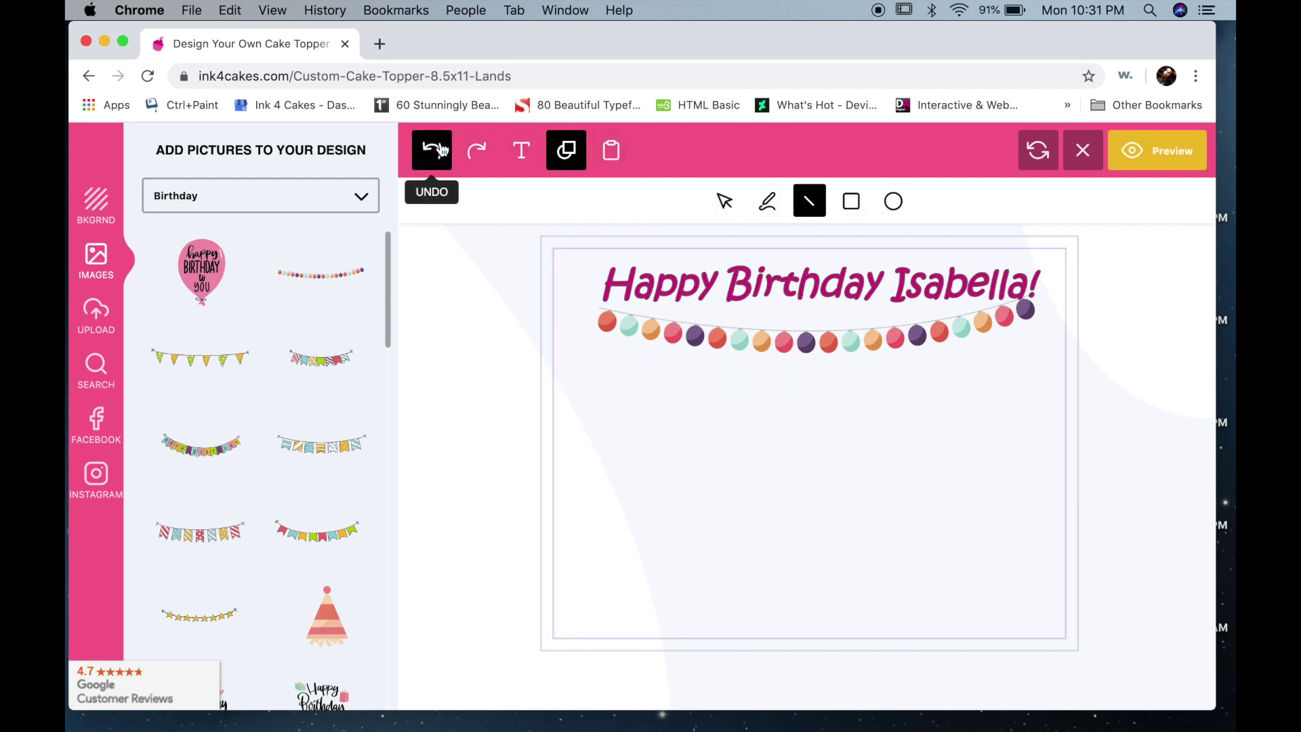
click(852, 201)
drag(564, 268, 599, 300)
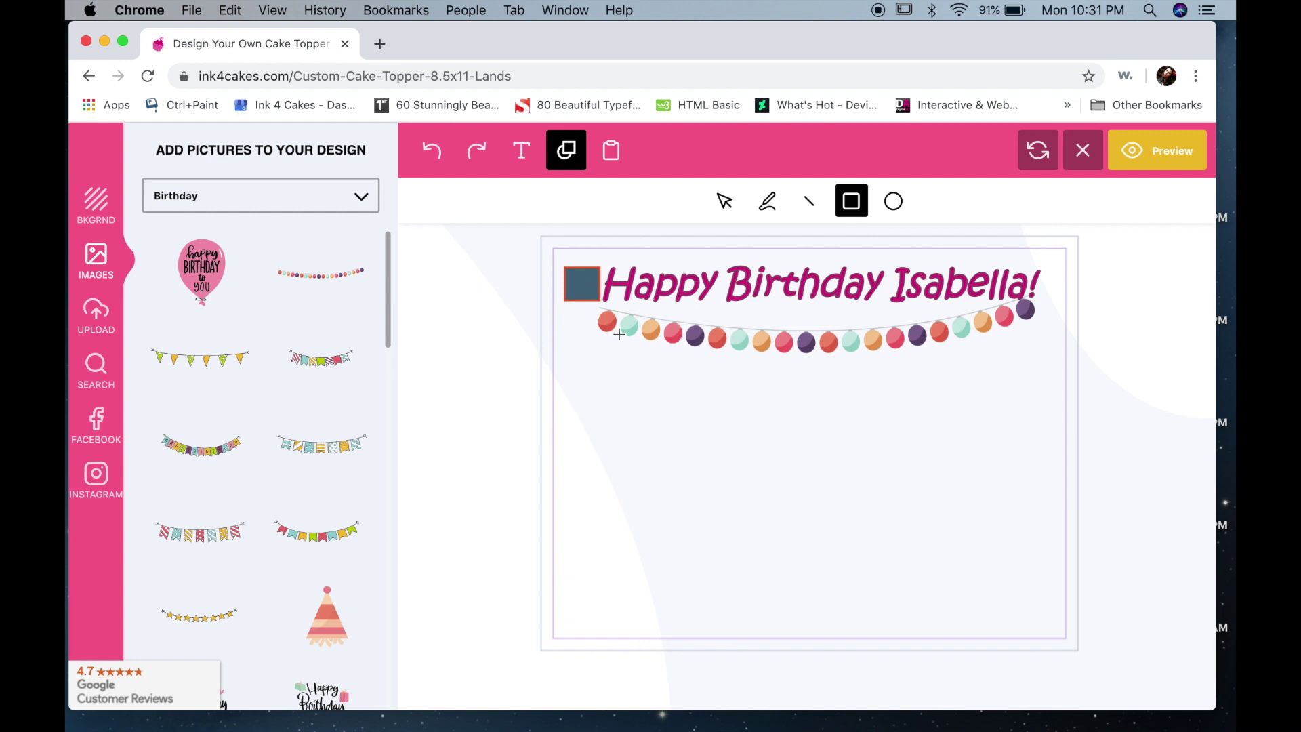
Select the small square and change its fill to the dark plum swatch.
click(724, 202)
click(584, 283)
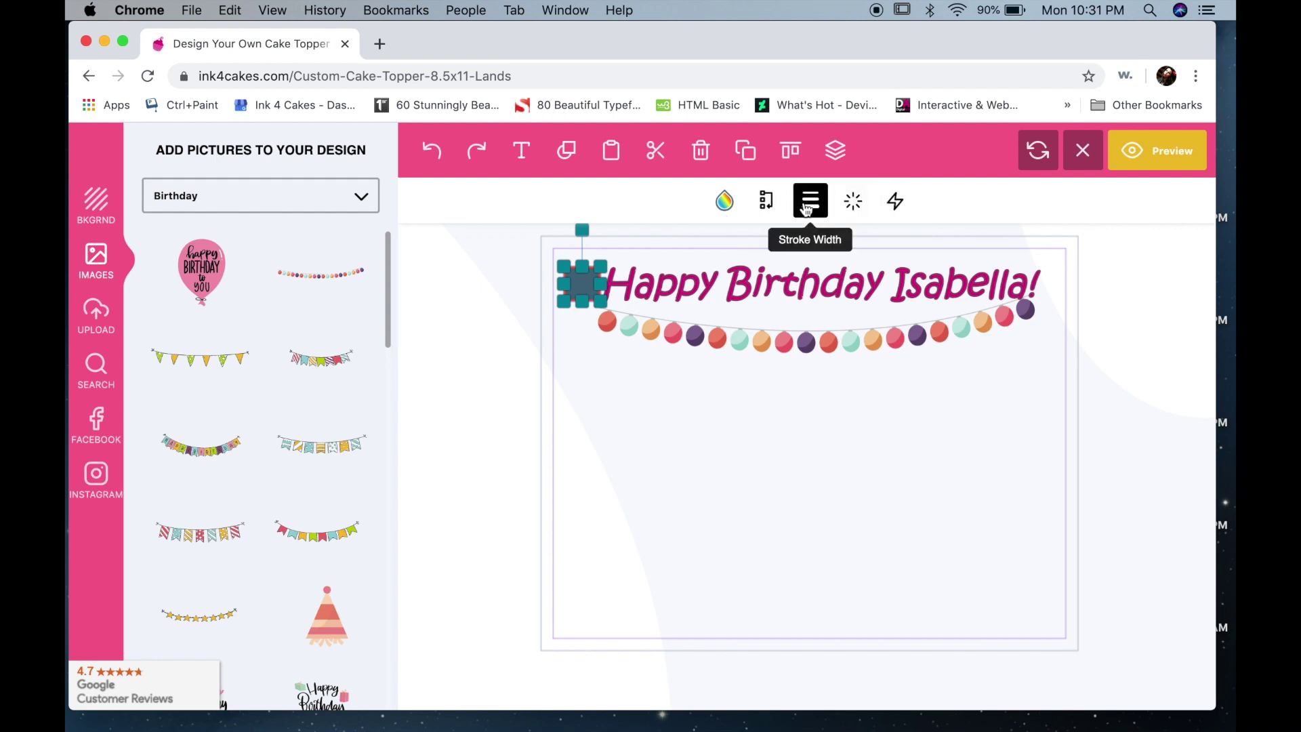
click(724, 201)
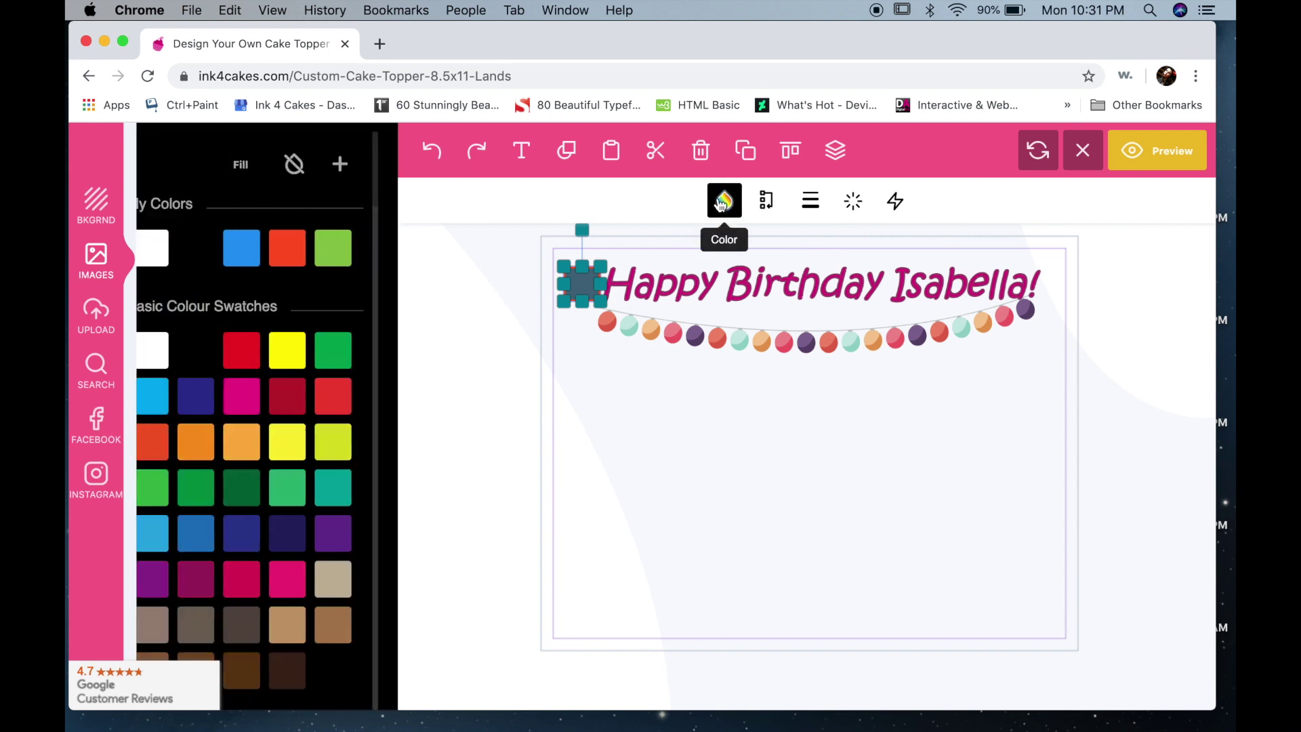
scroll(256, 440, down, 15)
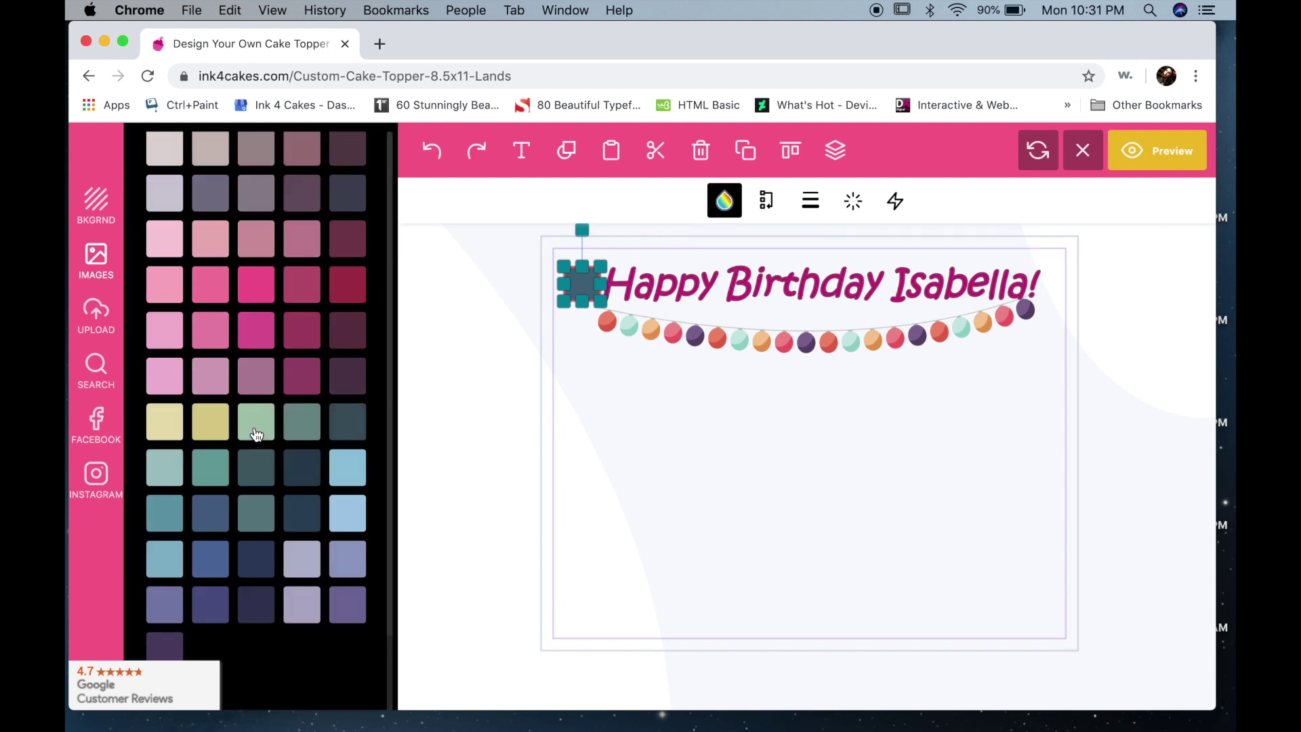
click(302, 378)
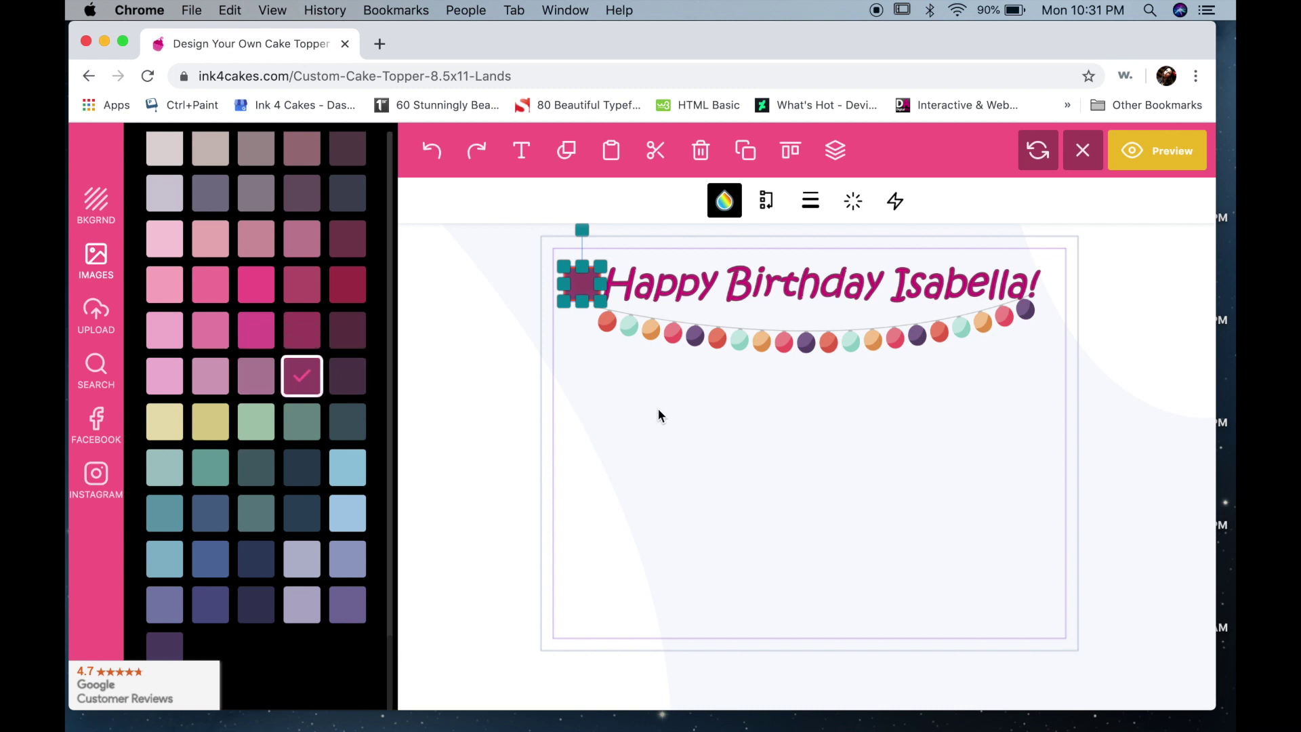
Set the square's stroke colour to the green basic swatch #00A651.
scroll(183, 356, up, 20)
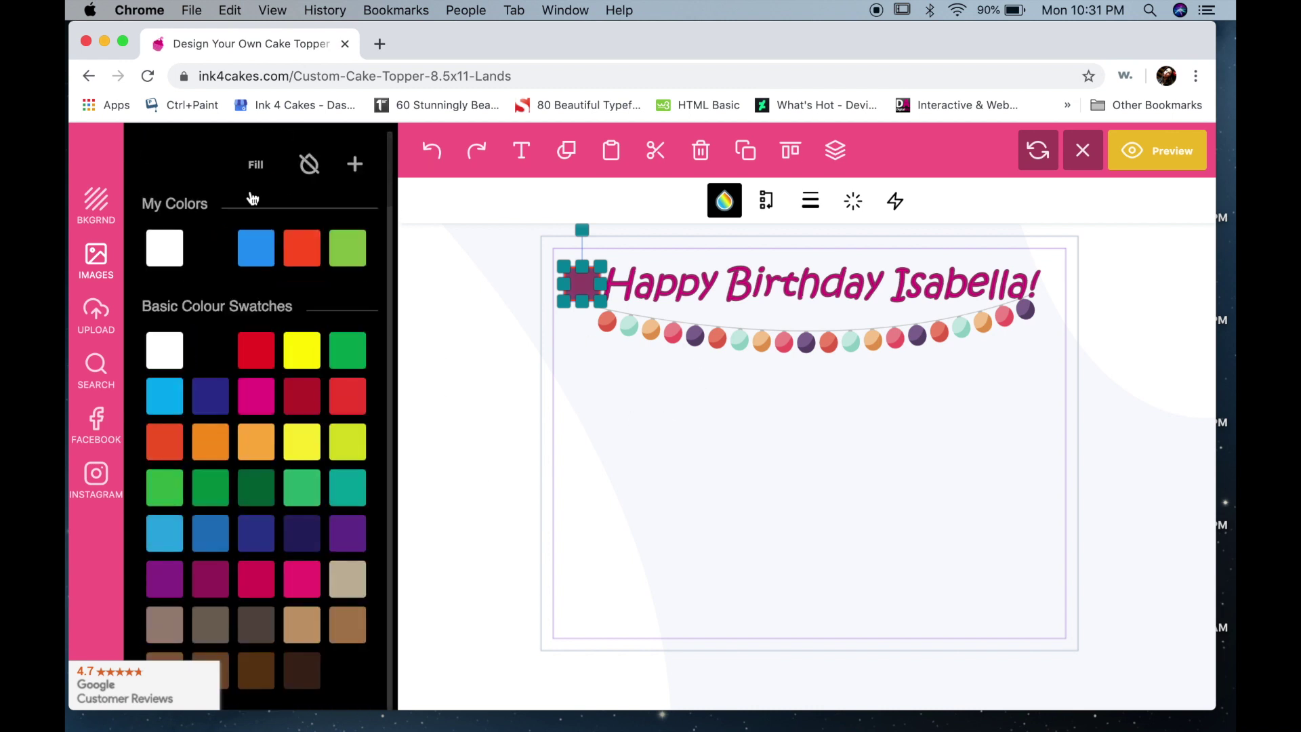
click(261, 173)
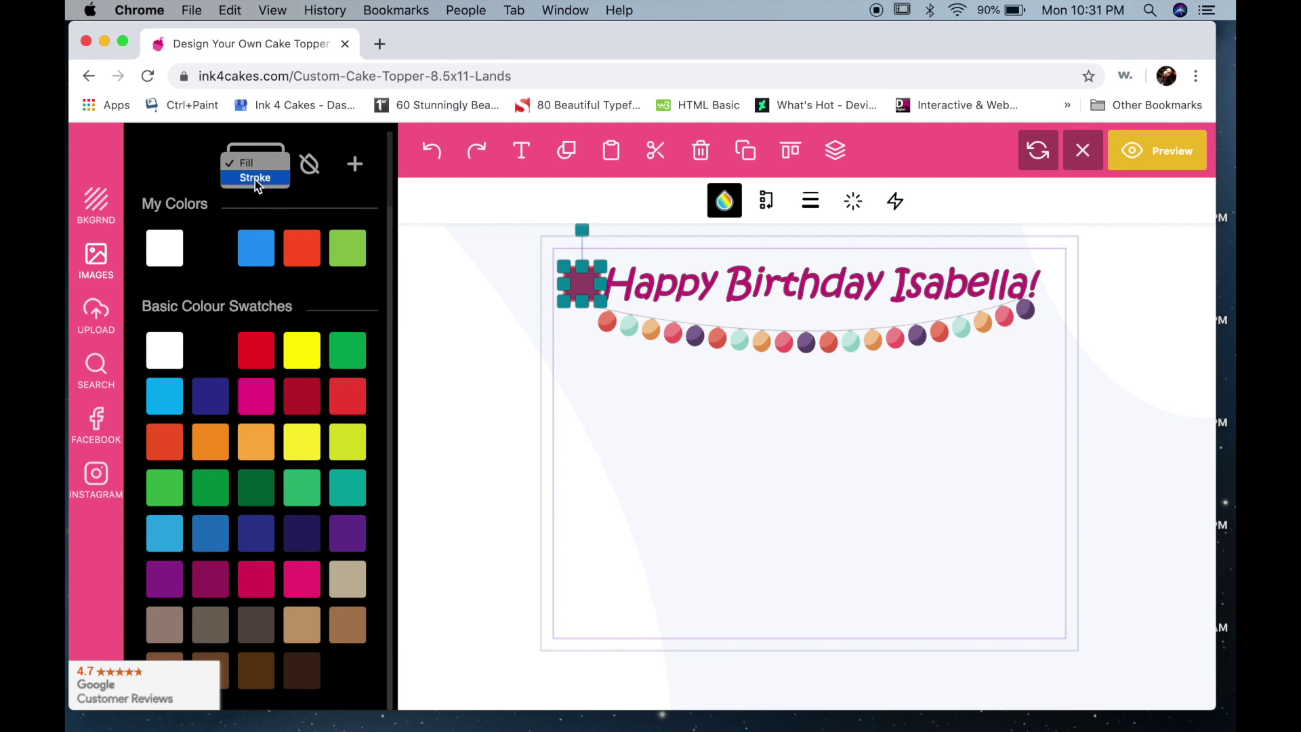
click(255, 178)
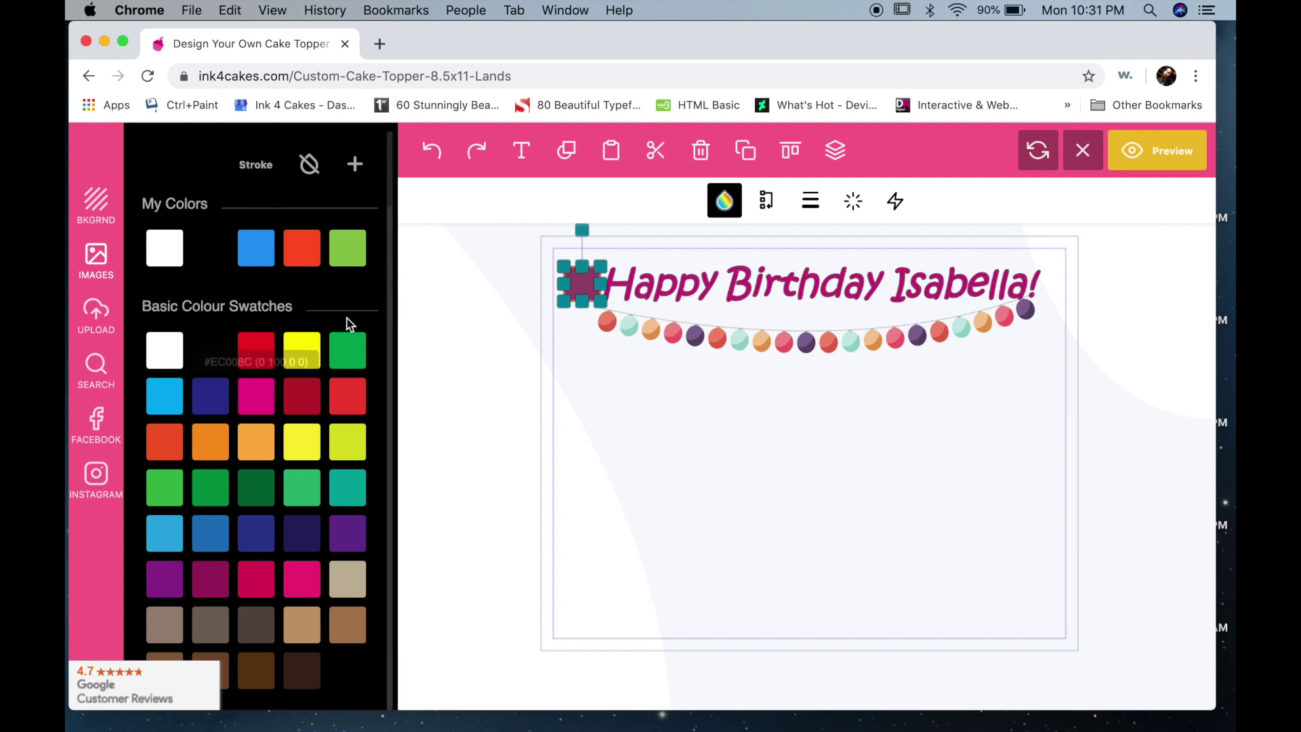
click(347, 350)
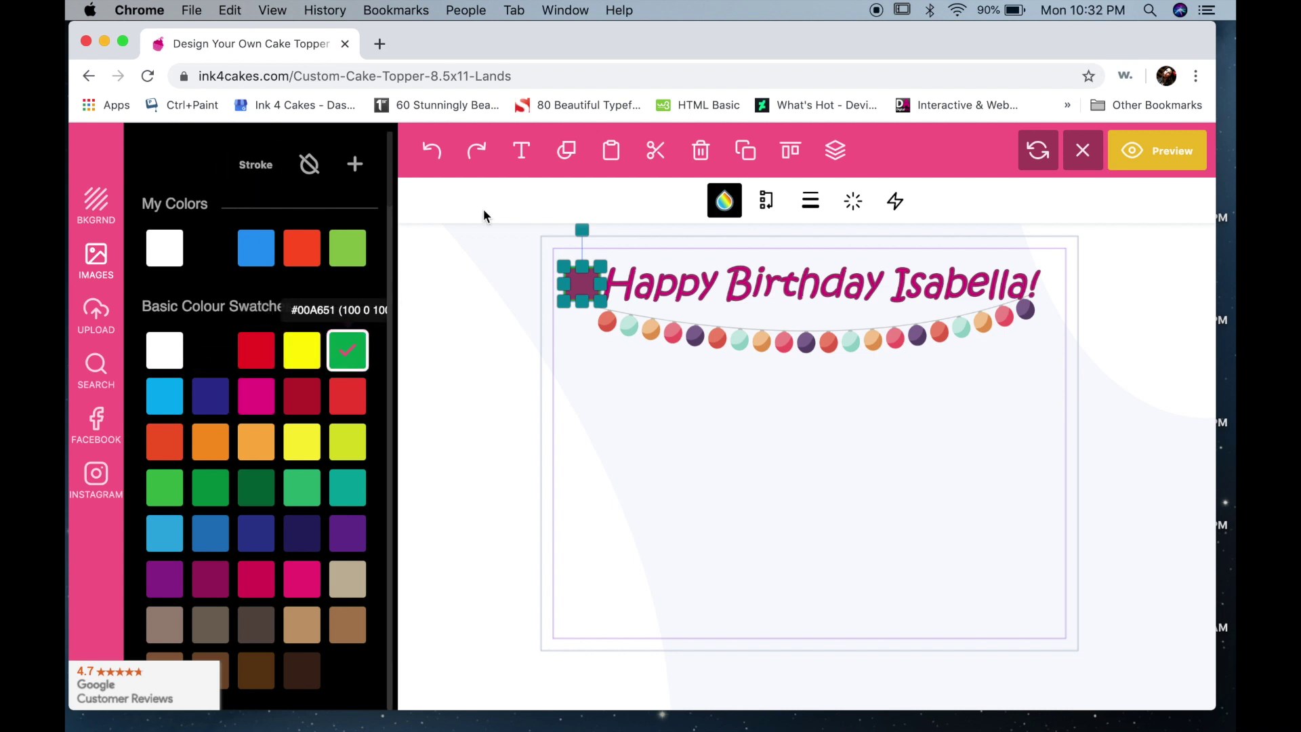
click(770, 421)
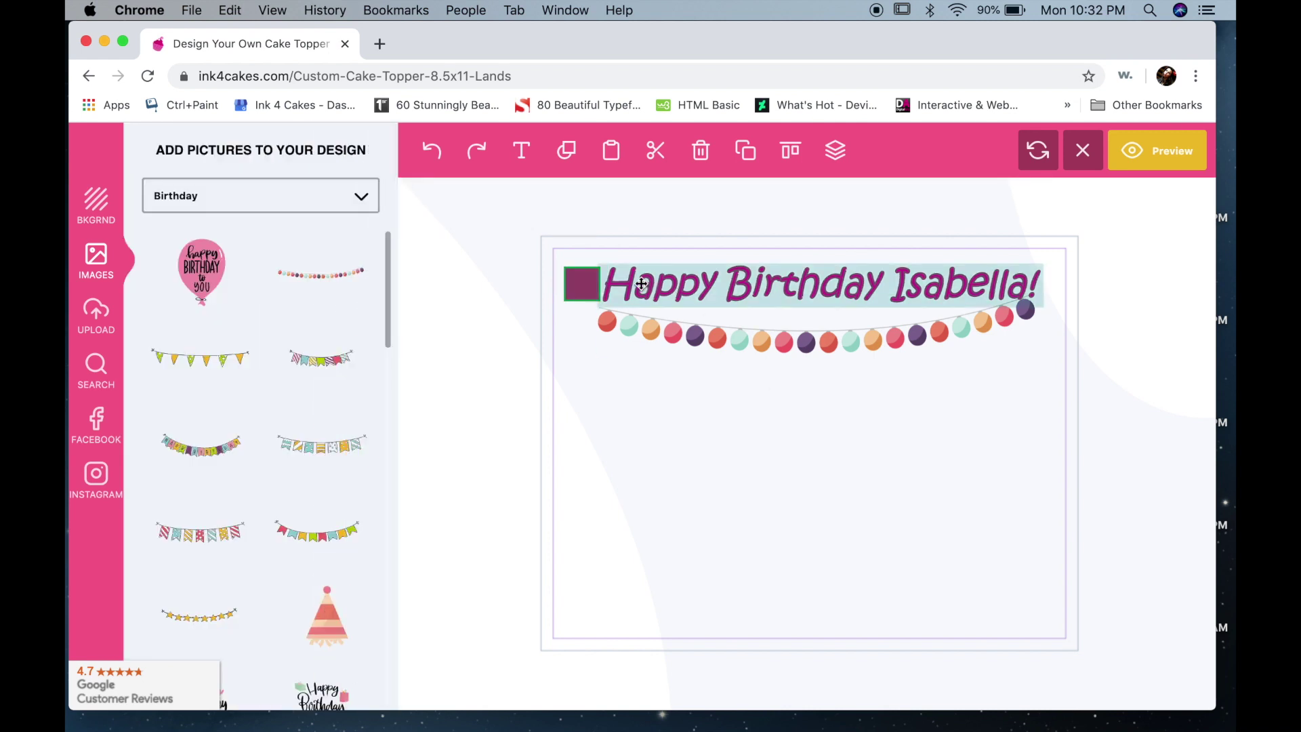
Adjust the square's stroke width and delete the square from the design.
click(612, 272)
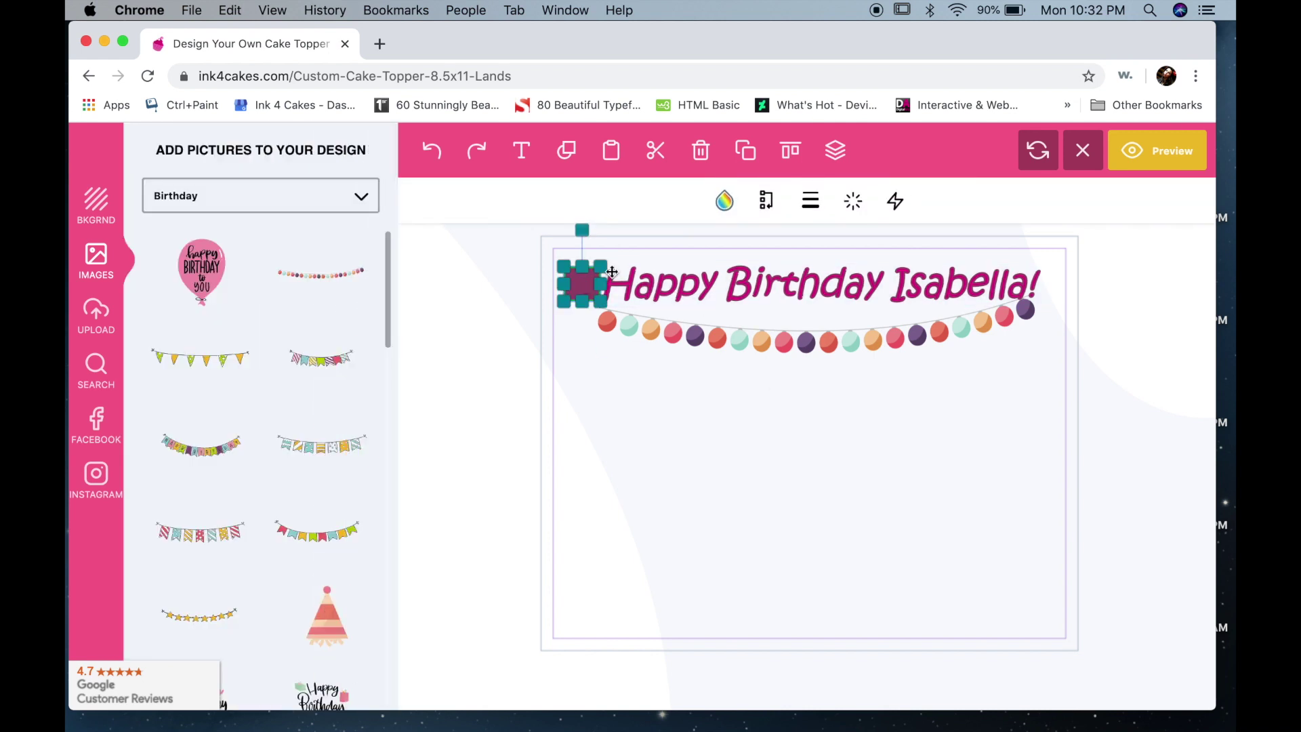
click(811, 201)
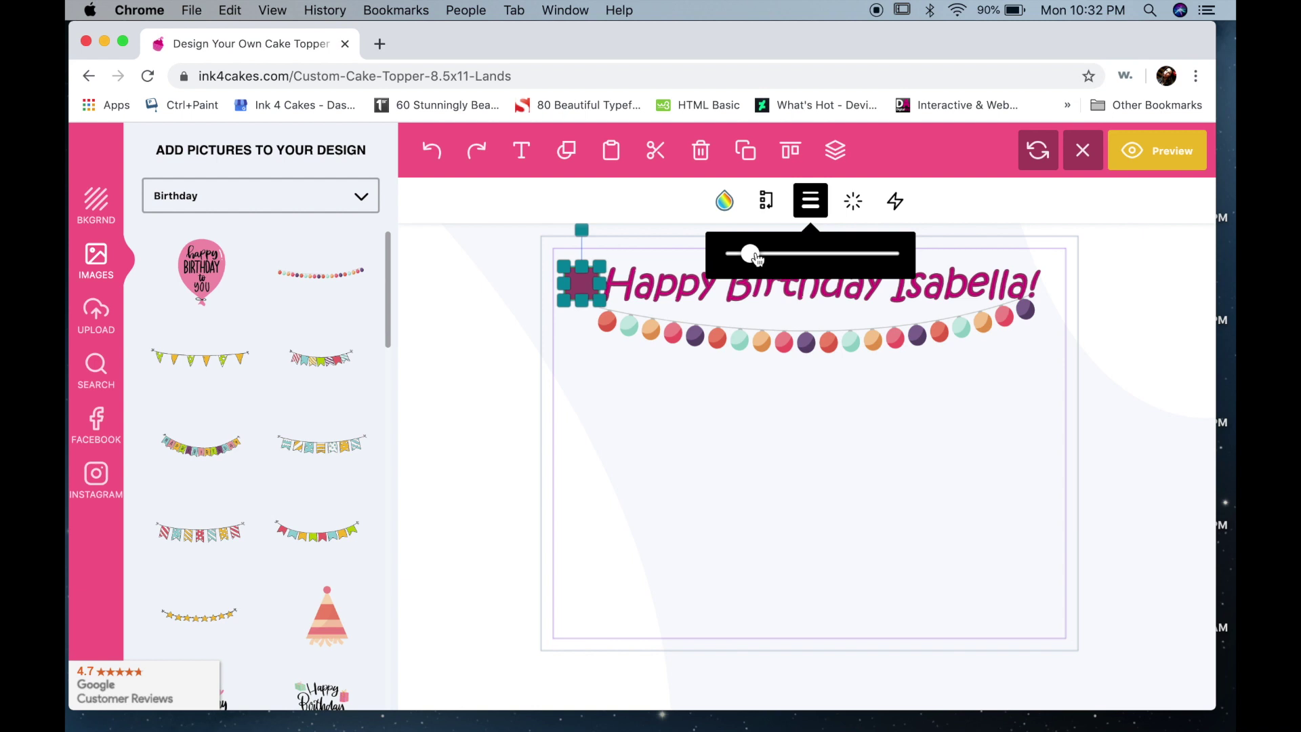
click(628, 440)
click(586, 284)
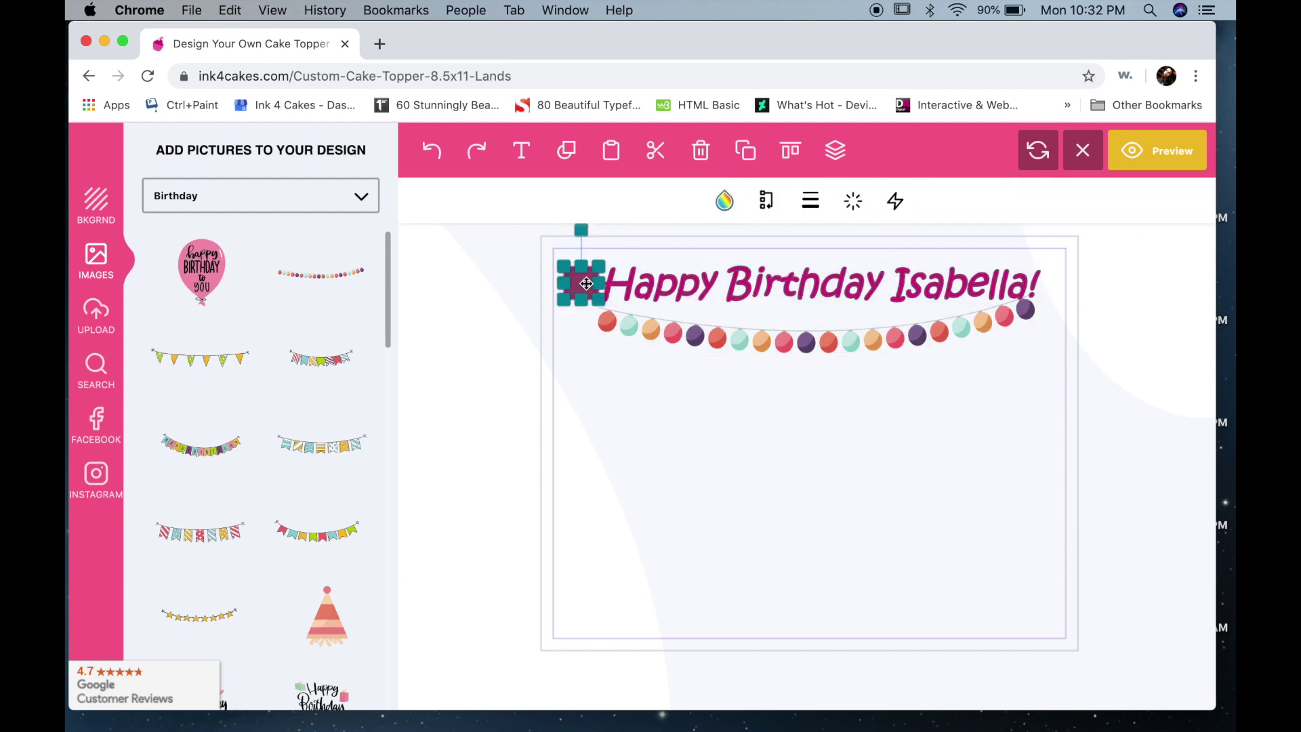
click(705, 151)
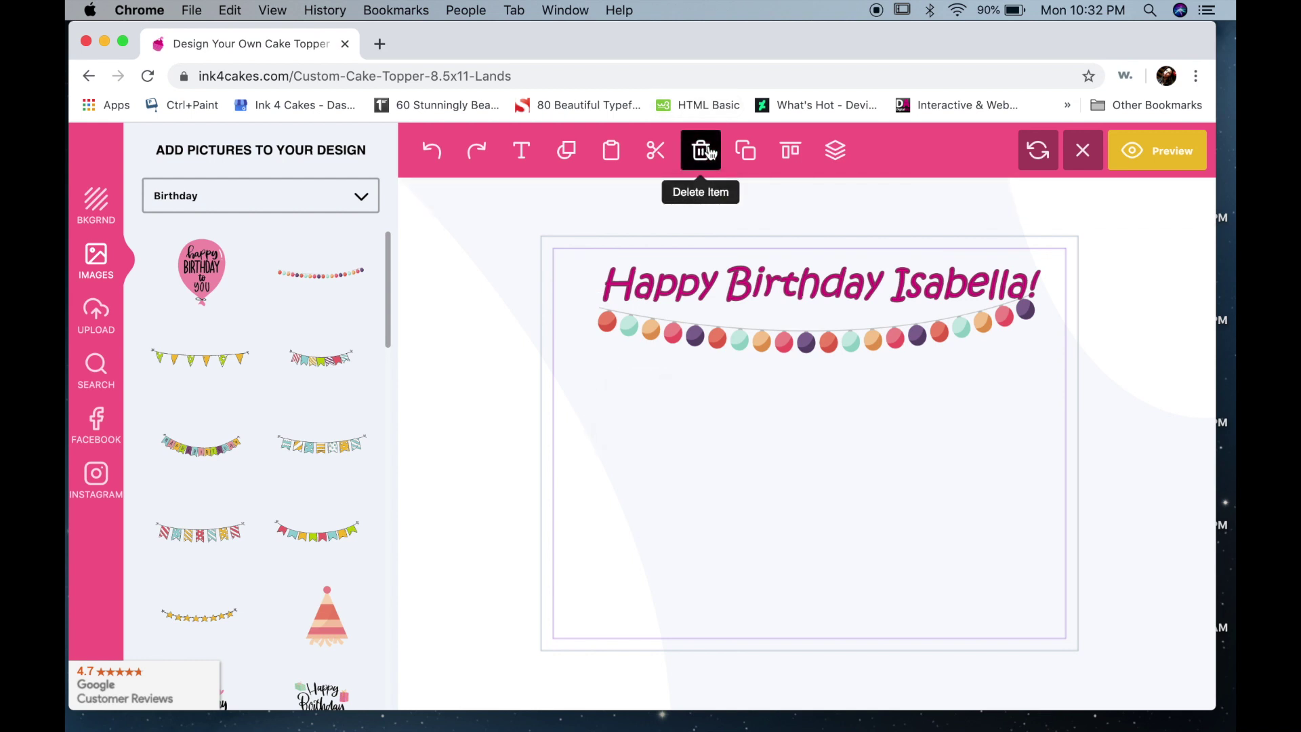
Draw a circle in the middle of the canvas below the garland and undo it.
click(564, 155)
click(893, 201)
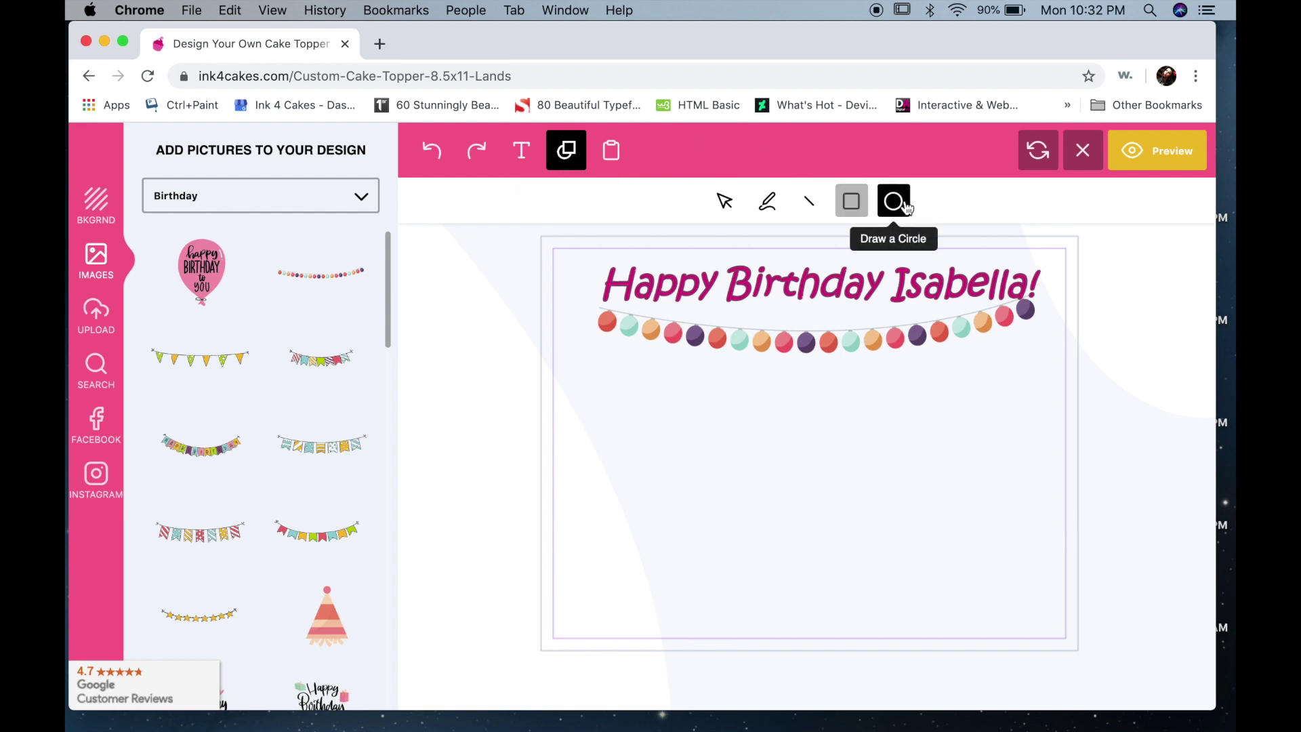
click(744, 429)
mouse_move(800, 433)
mouse_down()
mouse_move(958, 494)
mouse_move(877, 431)
mouse_move(918, 454)
mouse_move(875, 400)
mouse_up()
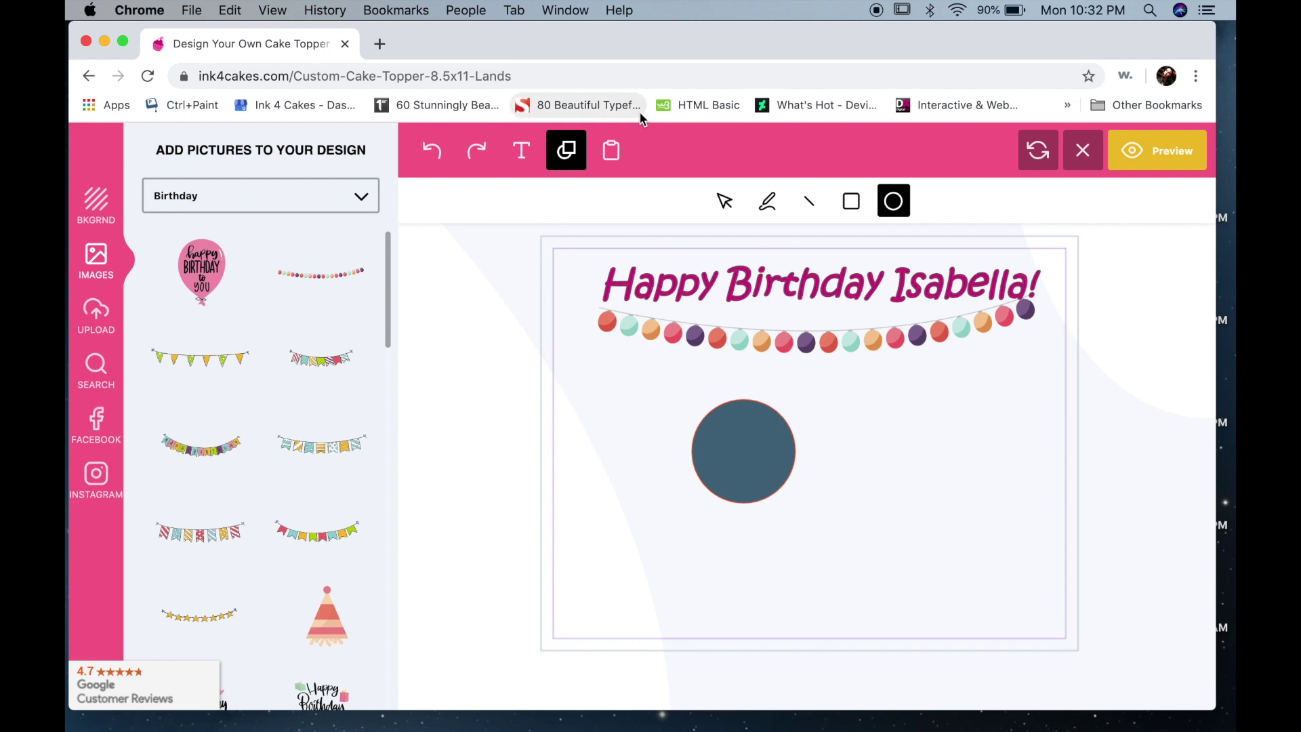
click(433, 149)
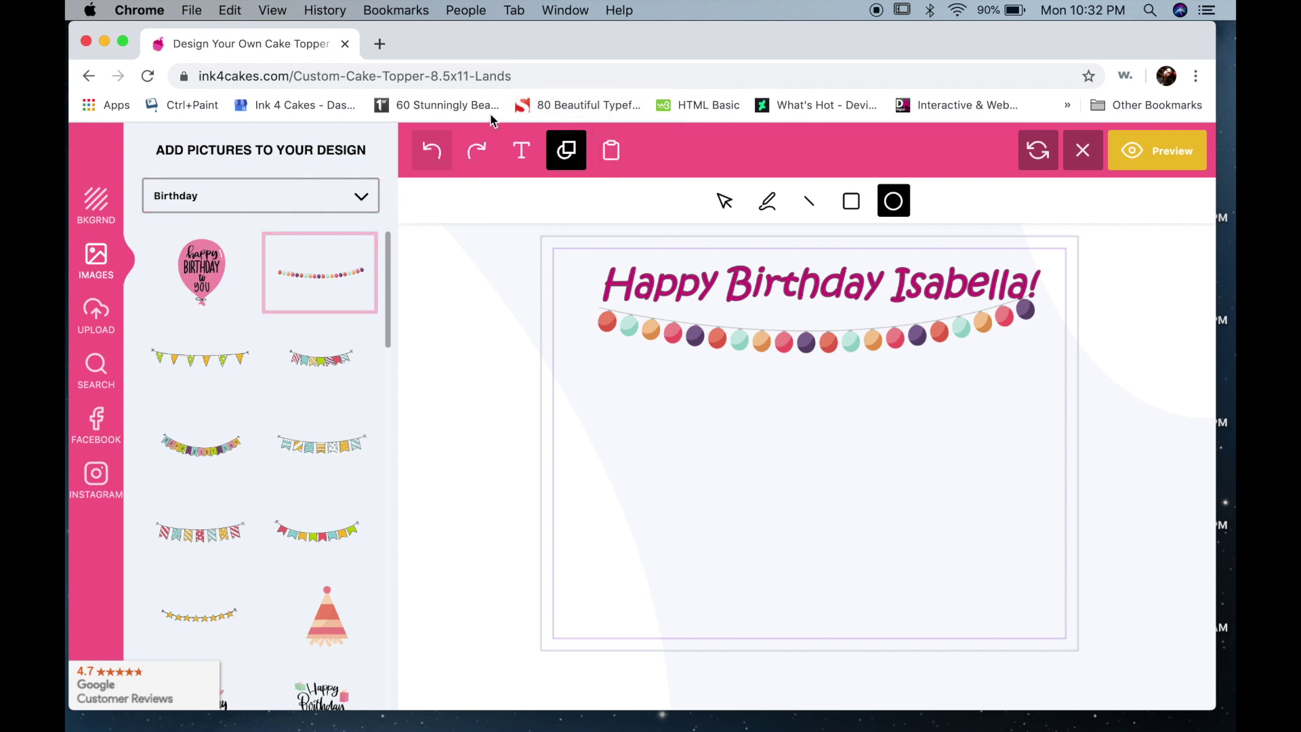
Add the pink bow from the Birthday pictures and place it at the start of the birthday text.
scroll(329, 484, down, 15)
scroll(332, 489, down, 5)
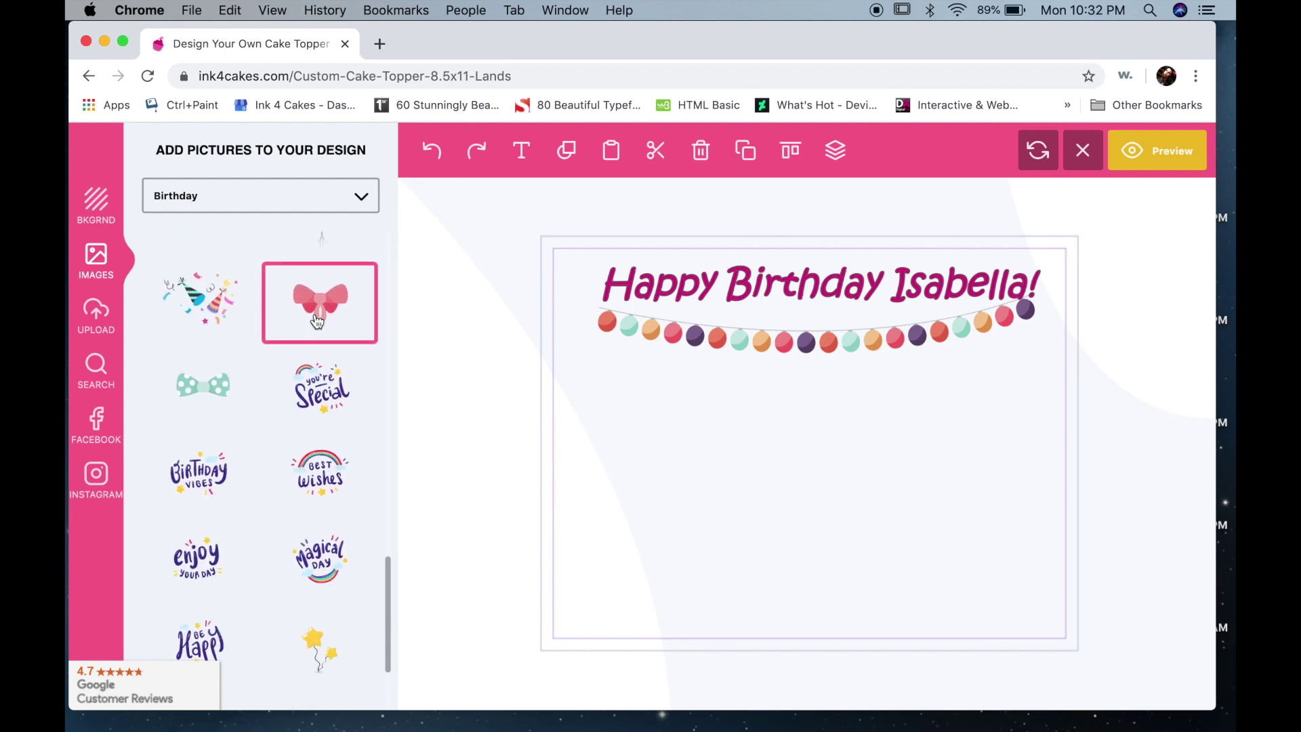
click(317, 315)
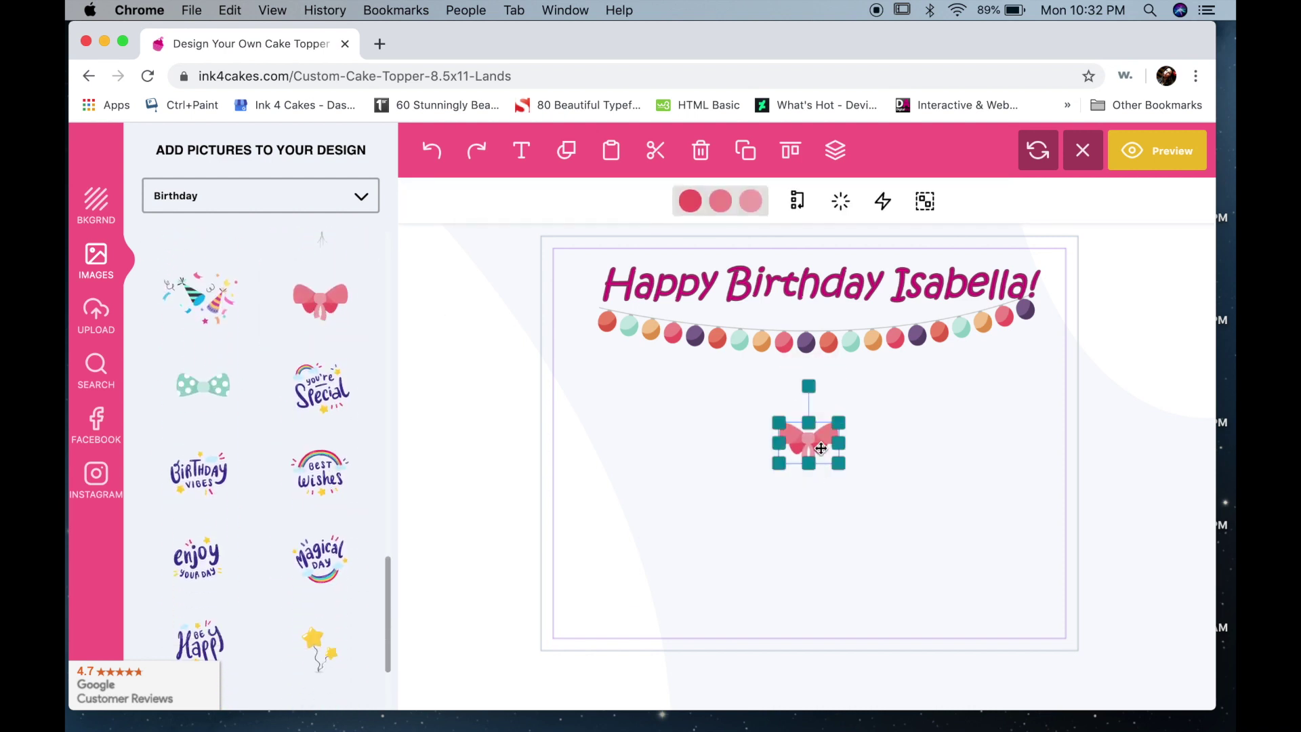
drag(821, 444, 610, 284)
click(711, 453)
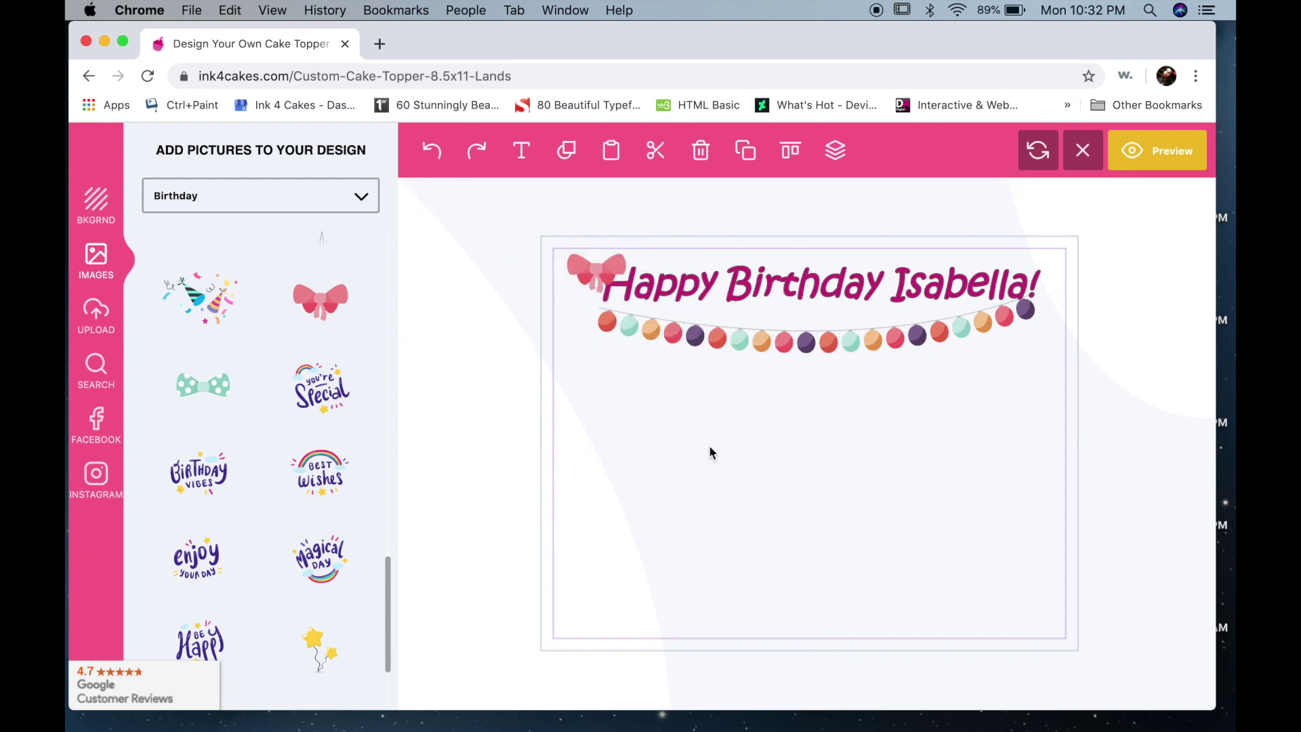
Tilt the pink bow counterclockwise and position it against the upper corner of the birthday text's first letter.
click(598, 278)
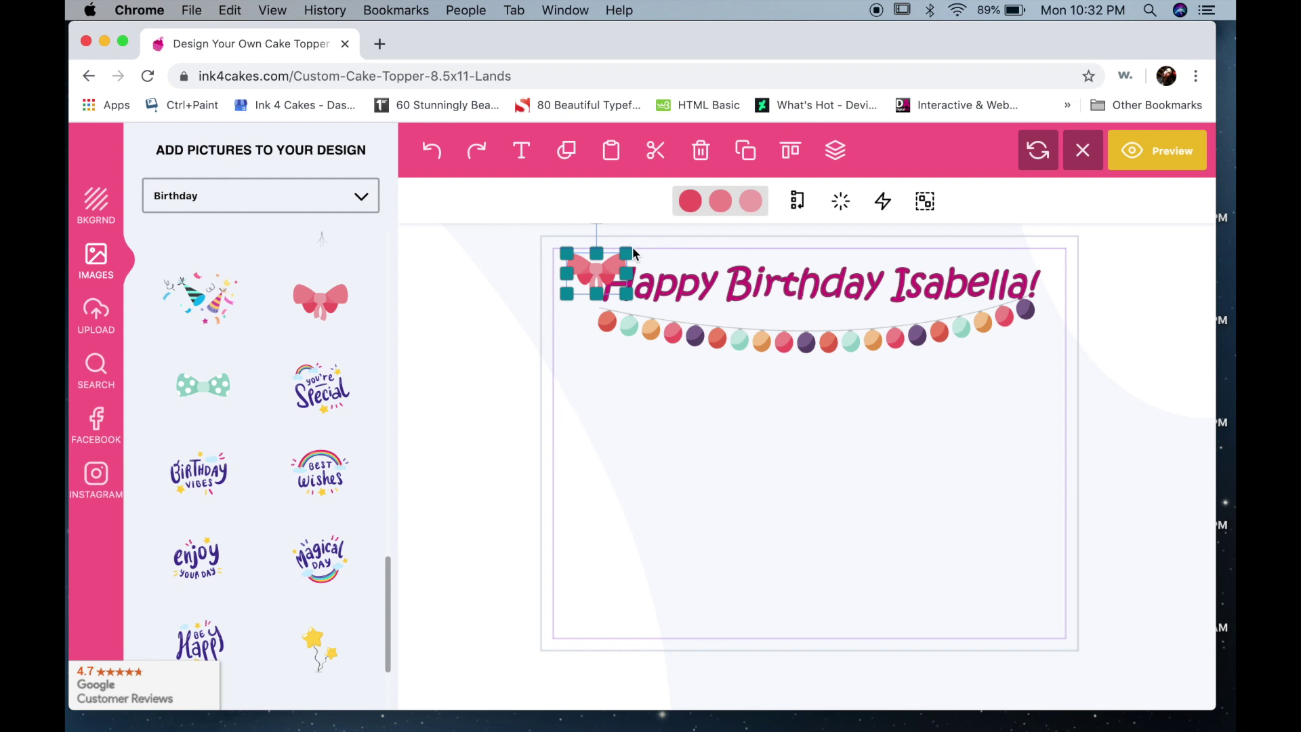
click(610, 322)
click(595, 266)
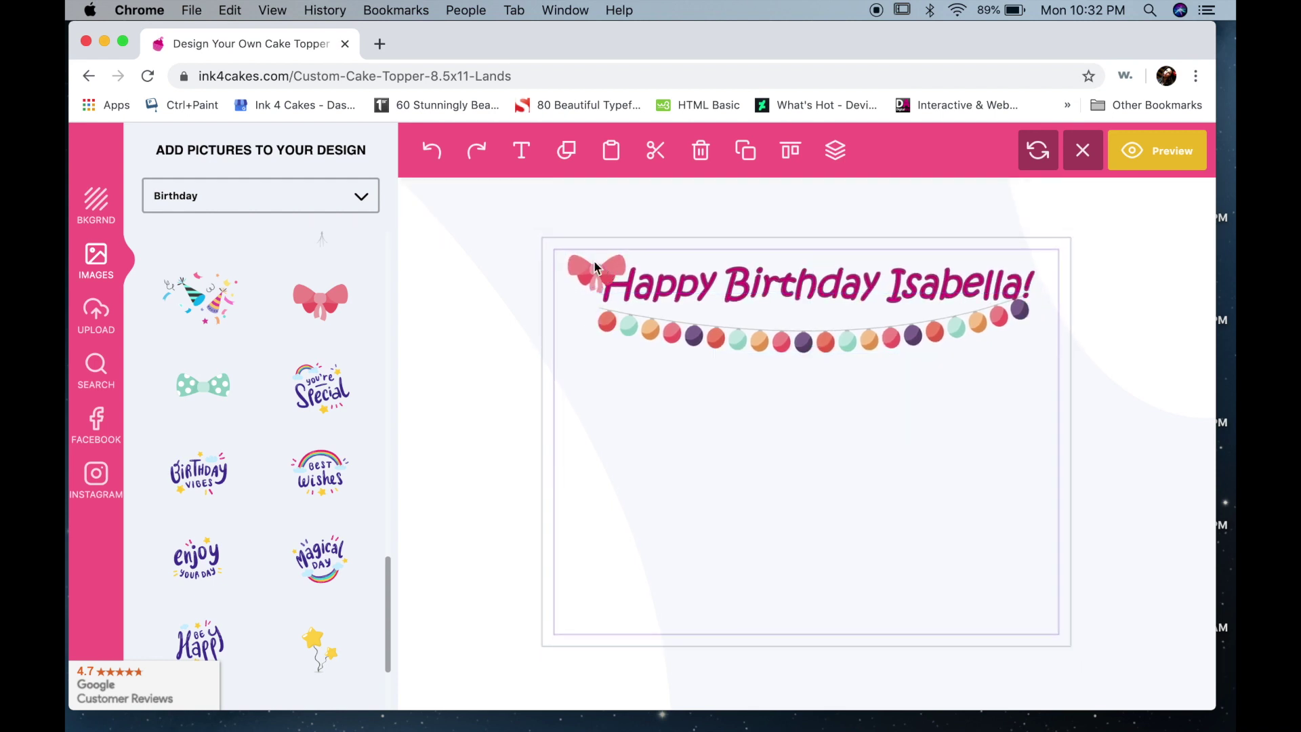
drag(596, 266, 591, 313)
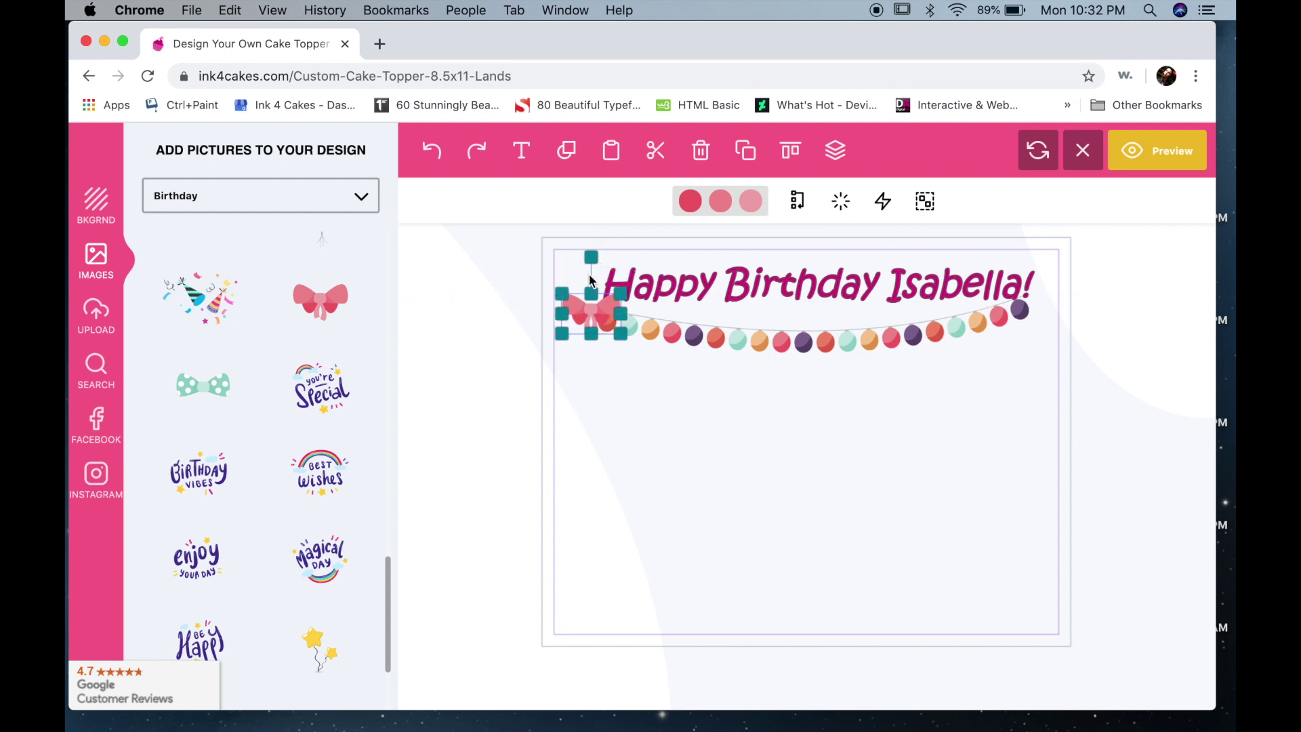
drag(591, 257, 567, 271)
drag(590, 321, 586, 285)
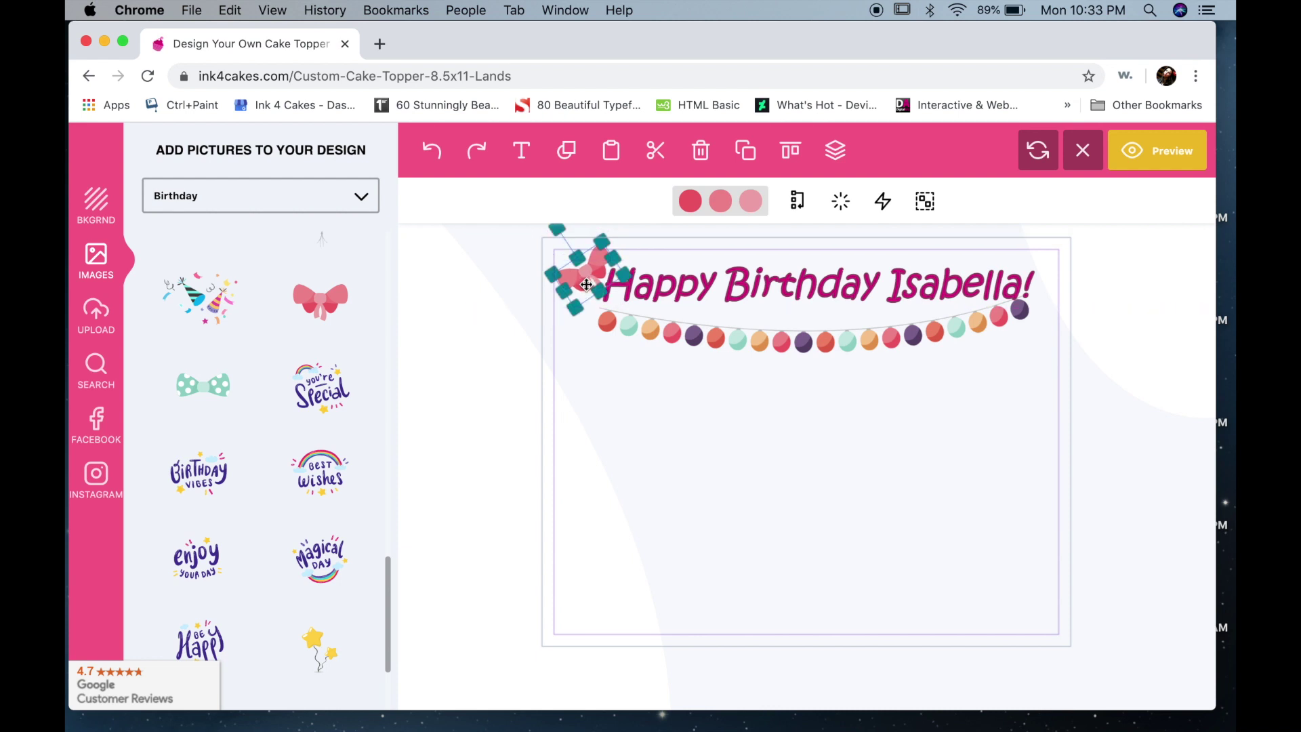
click(649, 473)
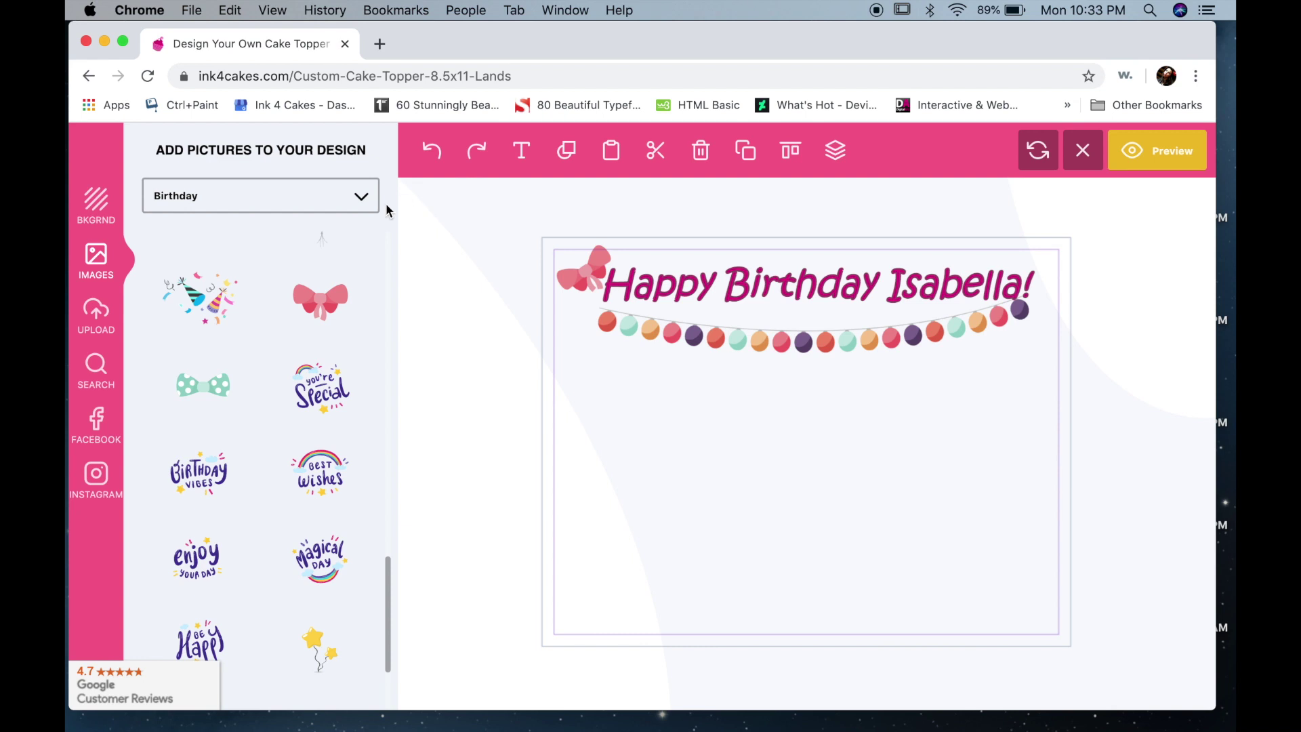
Add the pink bunny head with flower crown from Cute Animals, enlarge it, and place it beneath the garland's right end.
click(346, 210)
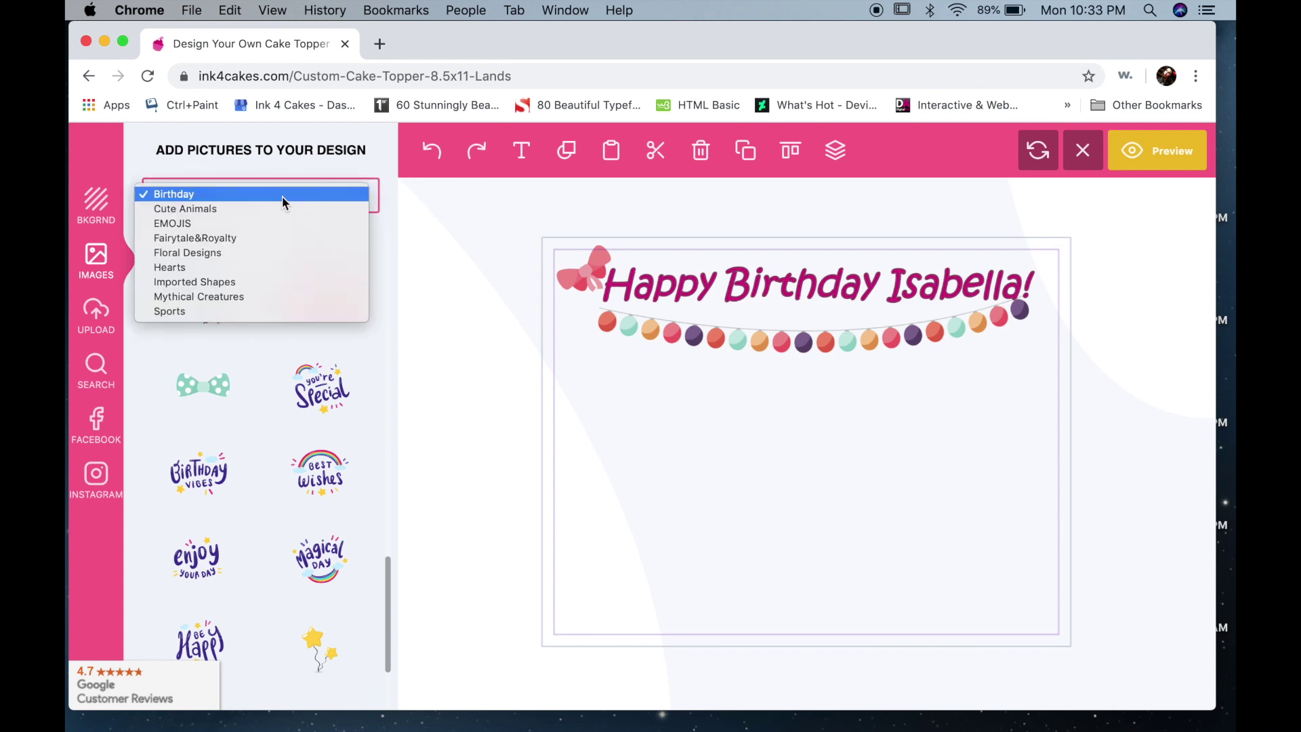
click(249, 208)
scroll(247, 356, down, 10)
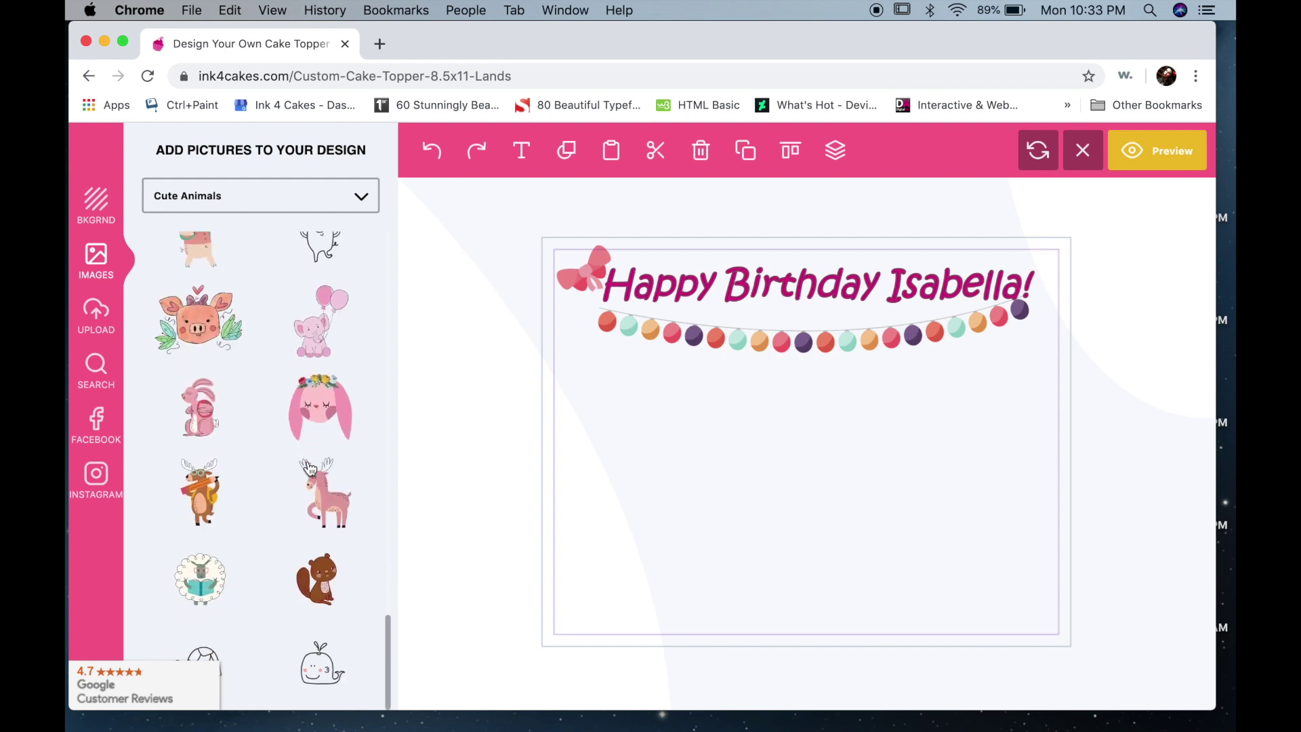
click(328, 409)
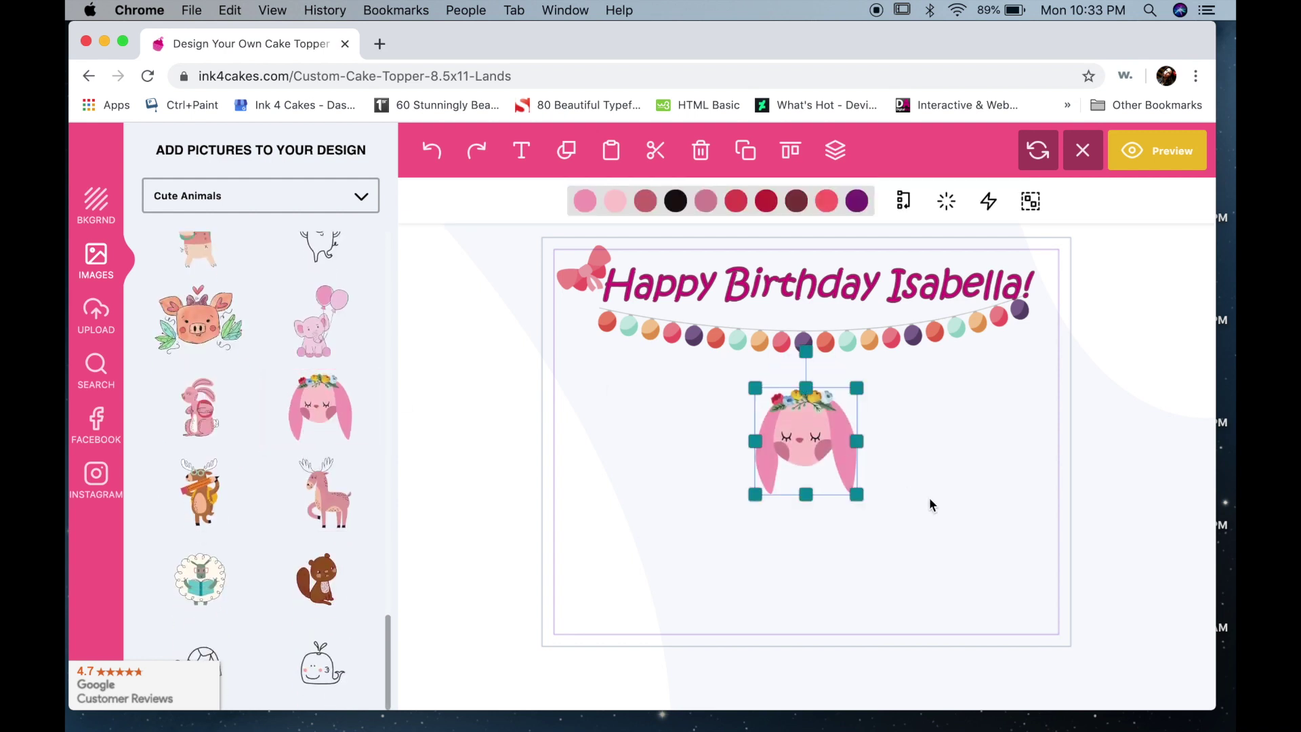
drag(865, 497, 913, 548)
drag(822, 454, 955, 396)
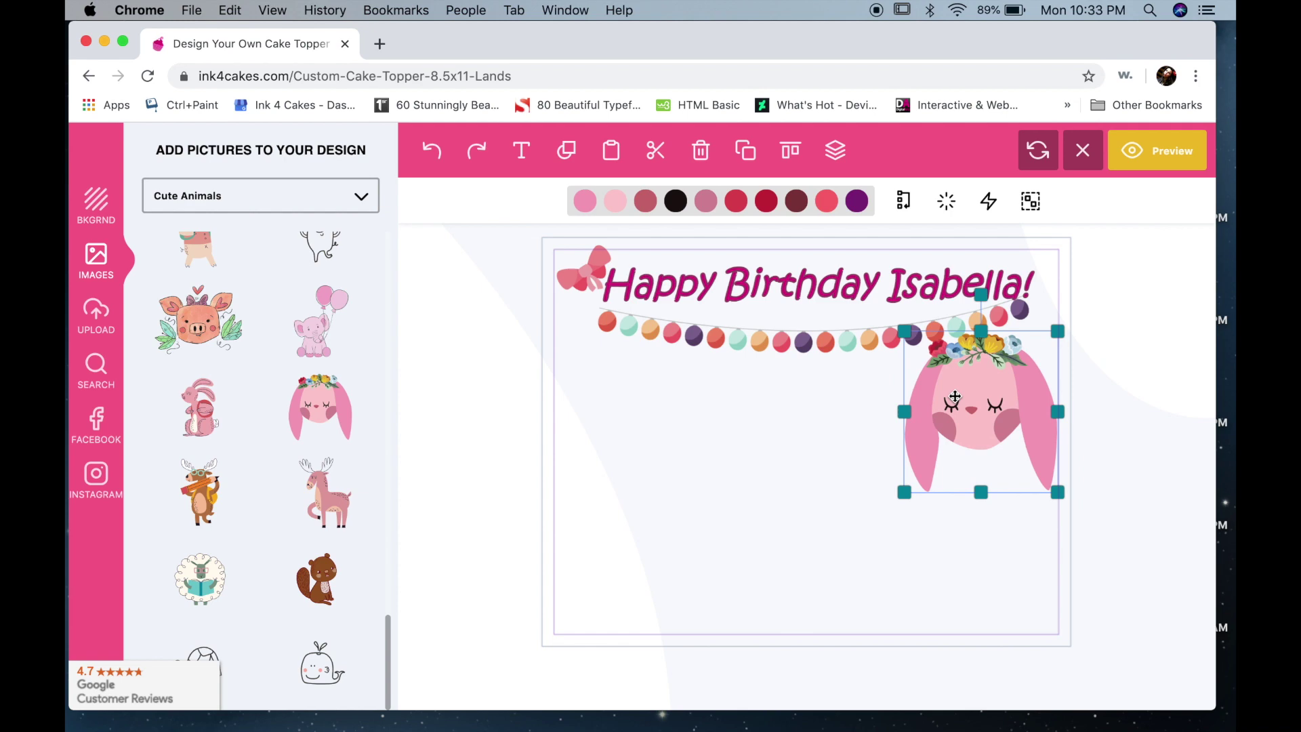
click(725, 507)
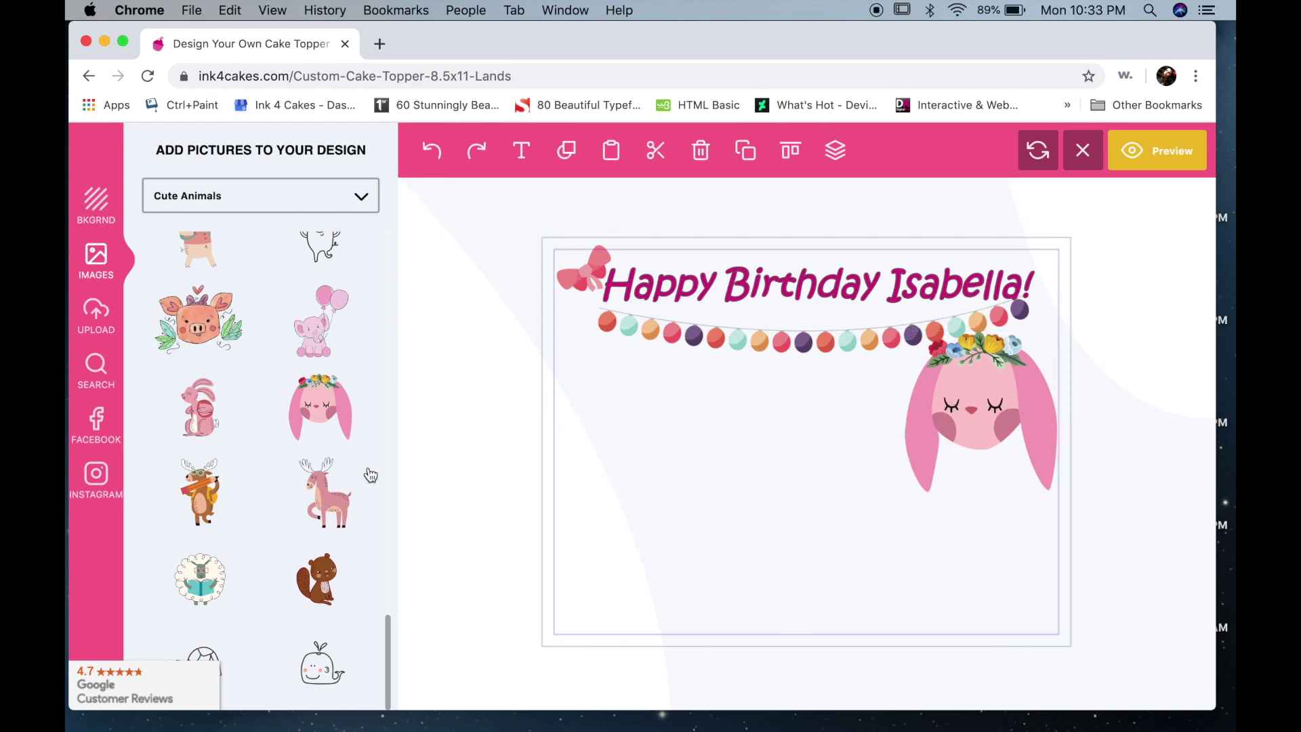
Browse the EMOJIS and Fairytale&Royalty picture categories for further decorations.
scroll(330, 561, up, 10)
click(340, 195)
click(255, 223)
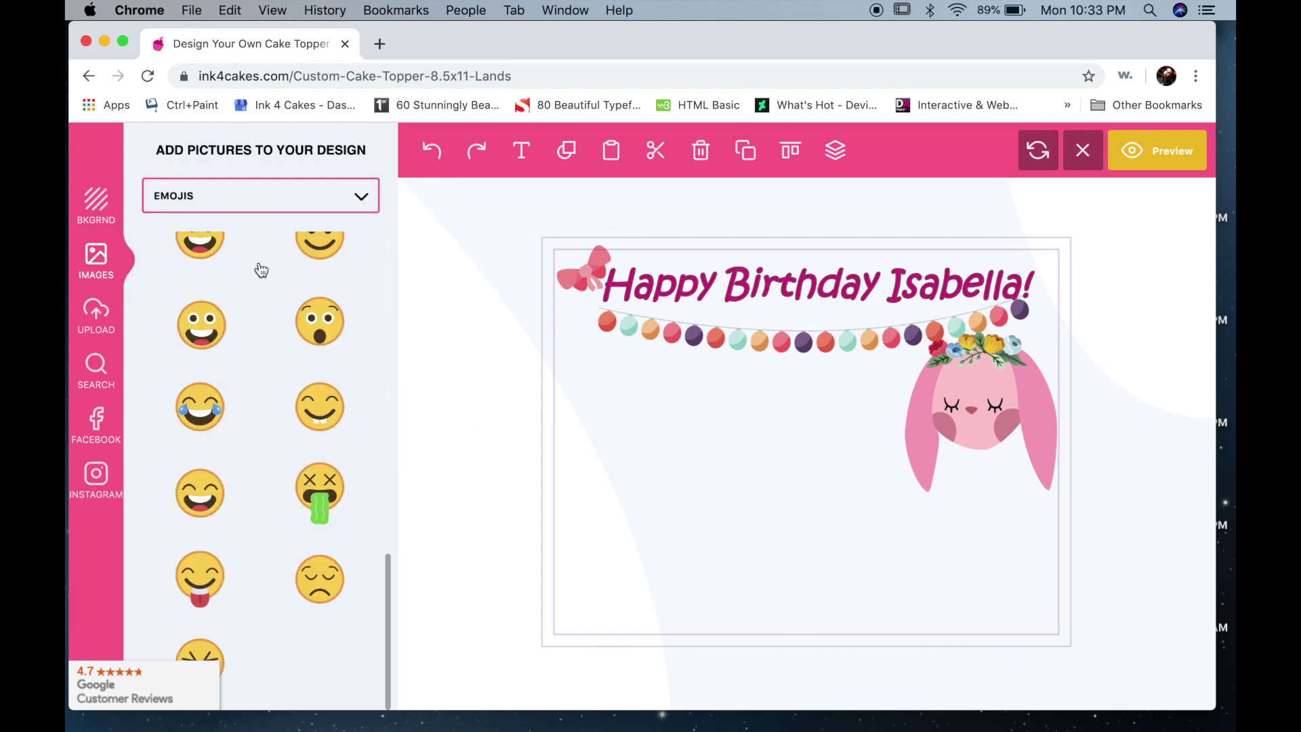
scroll(285, 333, down, 2)
click(360, 197)
click(325, 210)
scroll(290, 443, up, 5)
scroll(289, 443, down, 15)
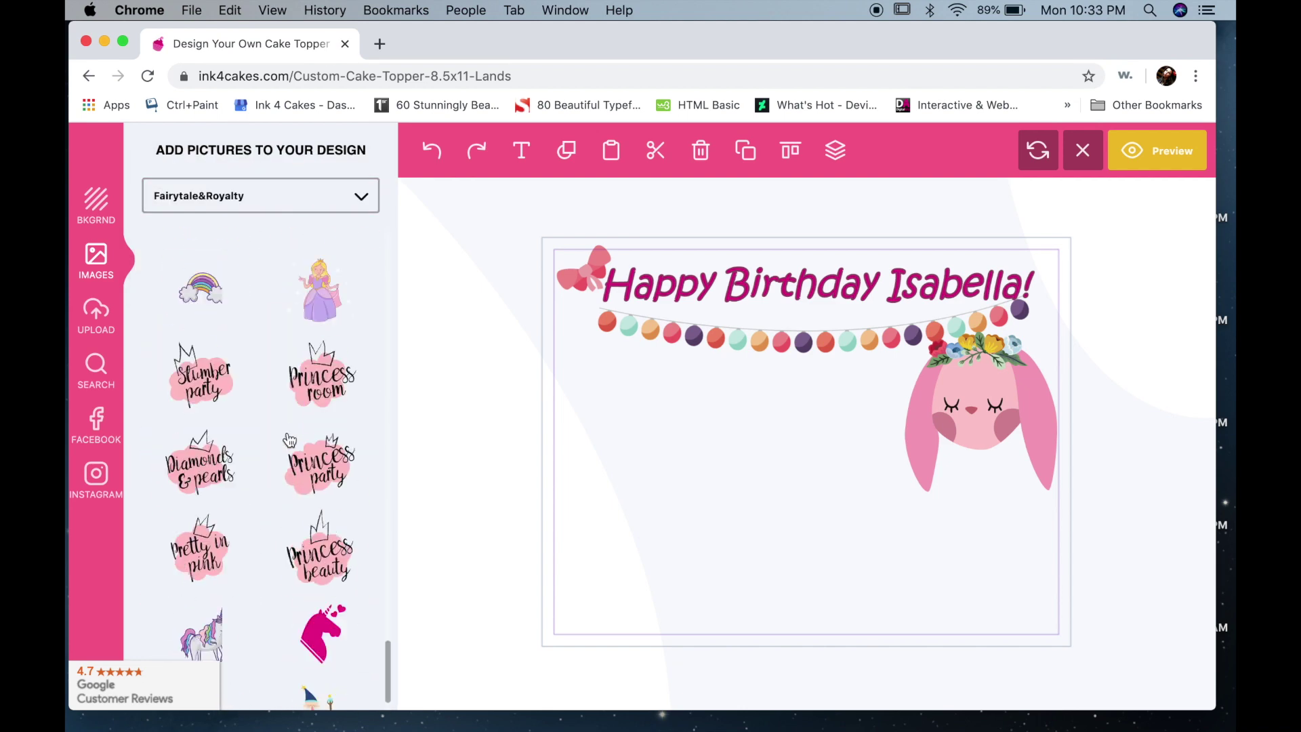
Add the magenta daisy from Floral Designs, enlarge it, and place it in the page's lower-left corner.
click(362, 199)
click(250, 208)
click(320, 491)
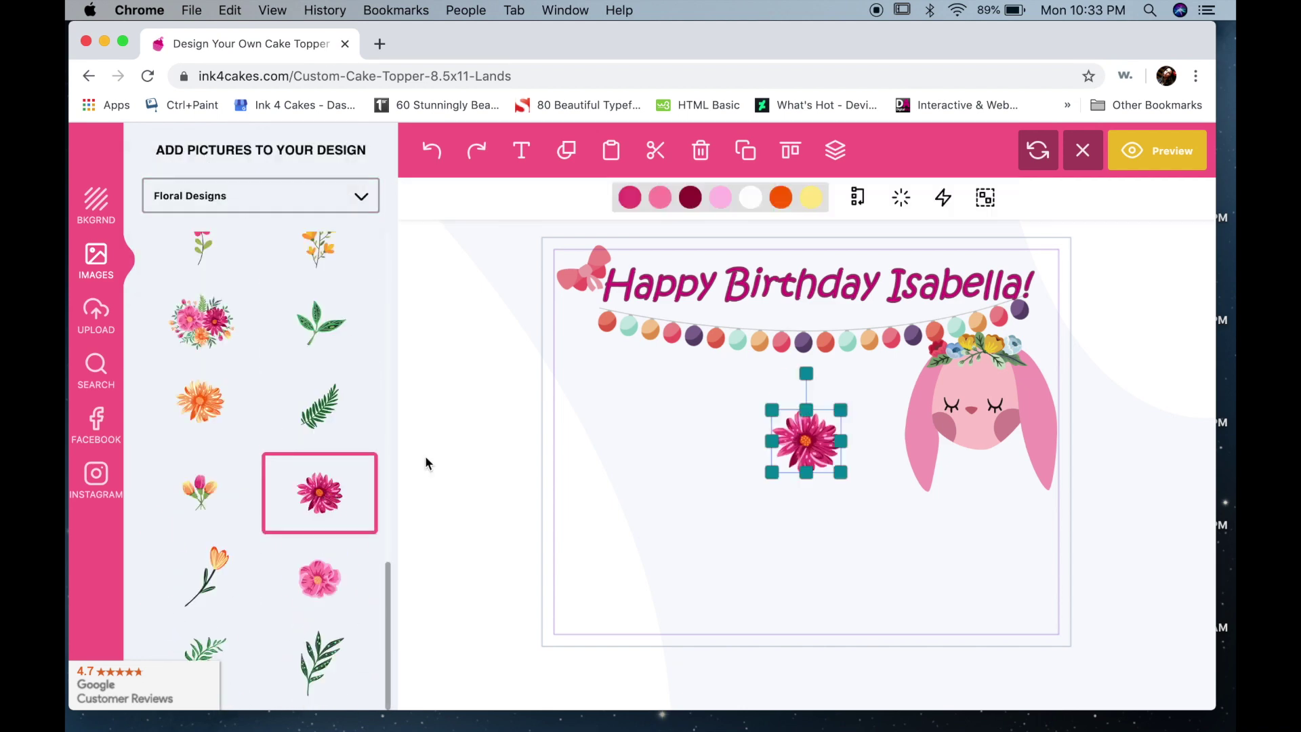
click(766, 402)
drag(766, 402, 642, 566)
Add the green fern leaf from Floral Designs just above the magenta flower and send it to the back.
click(319, 406)
drag(807, 444, 602, 446)
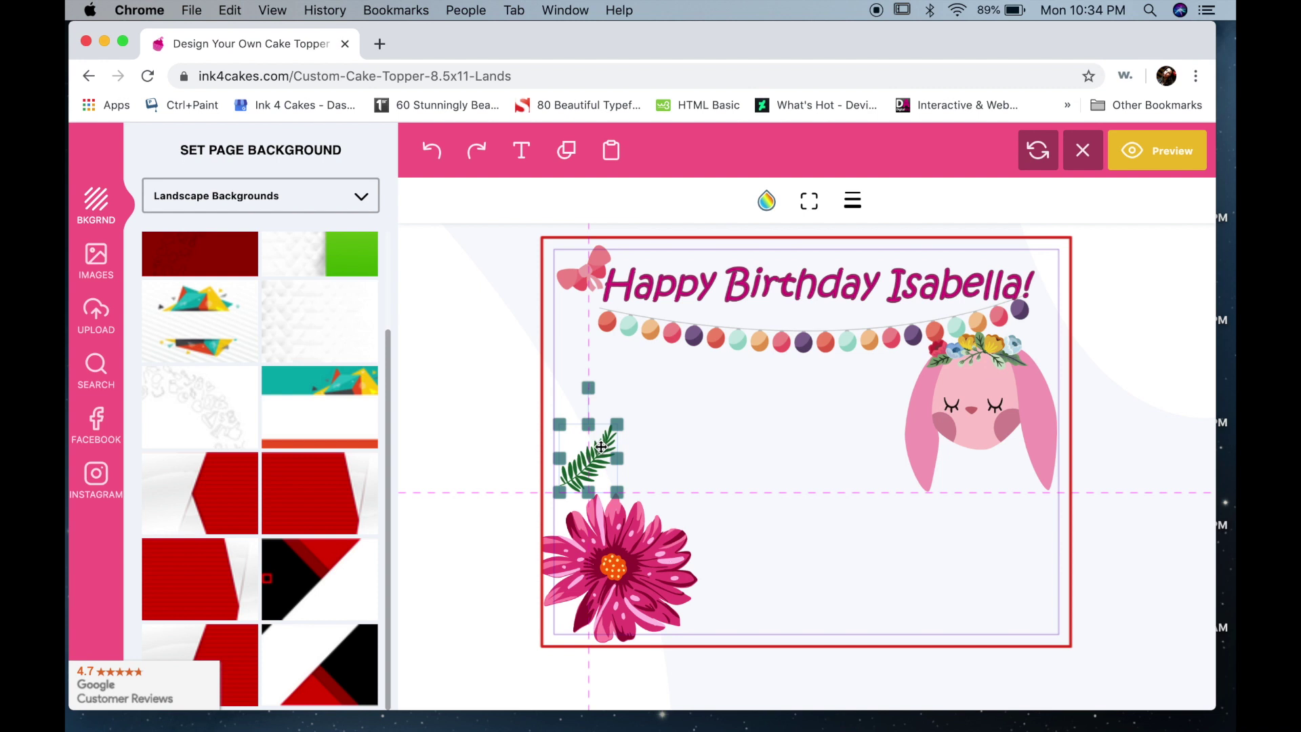
drag(601, 448, 601, 447)
click(705, 447)
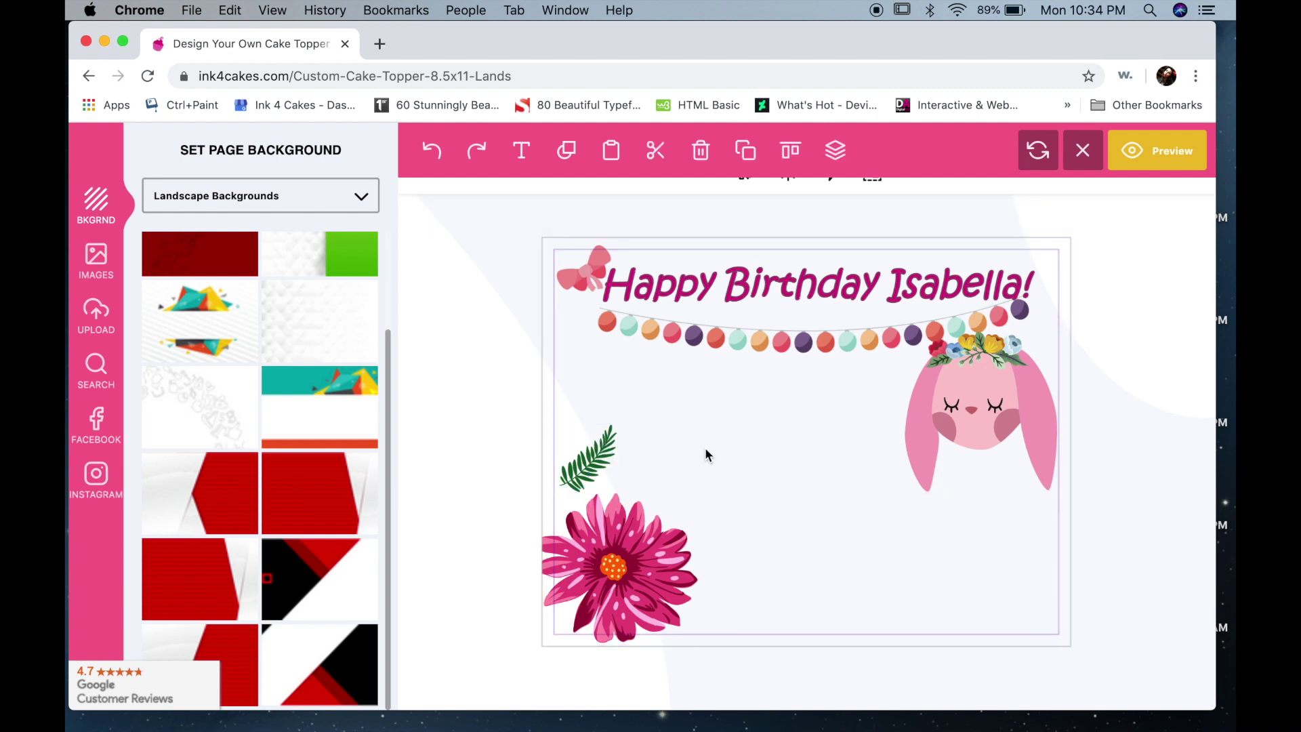
click(595, 459)
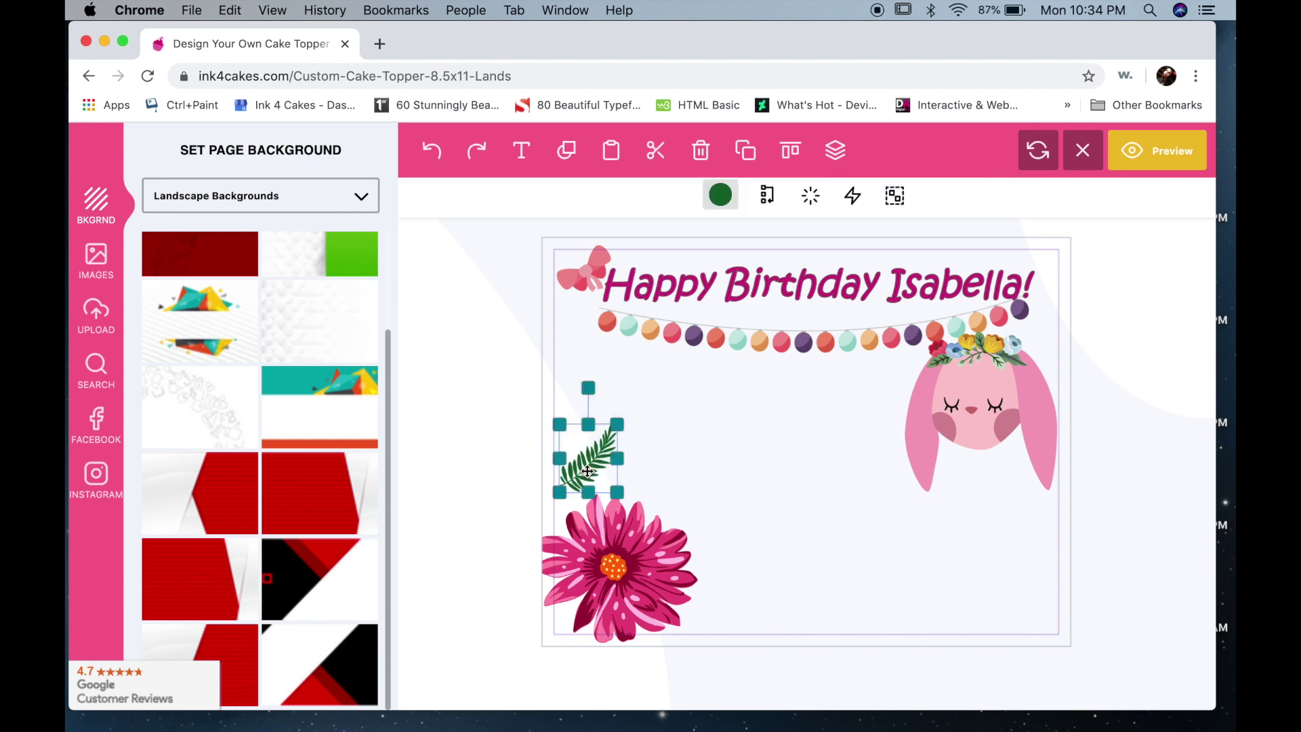
click(835, 150)
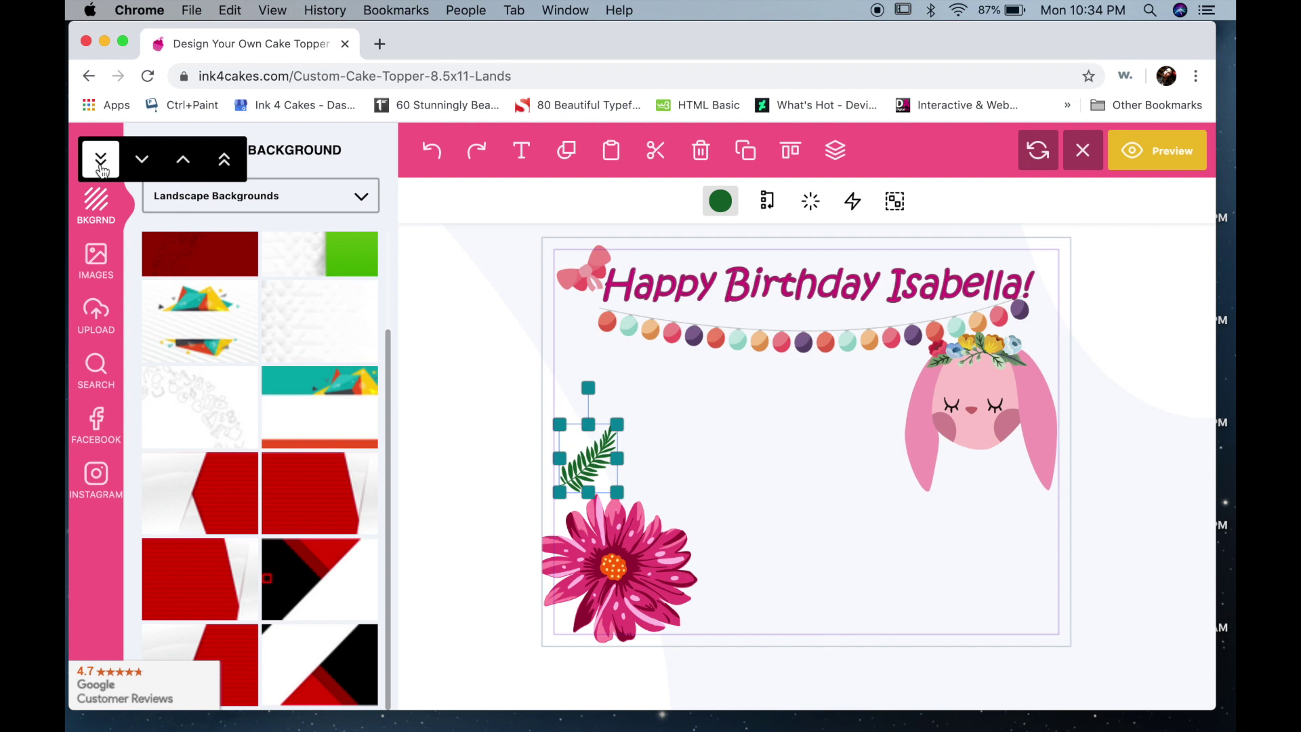
click(854, 431)
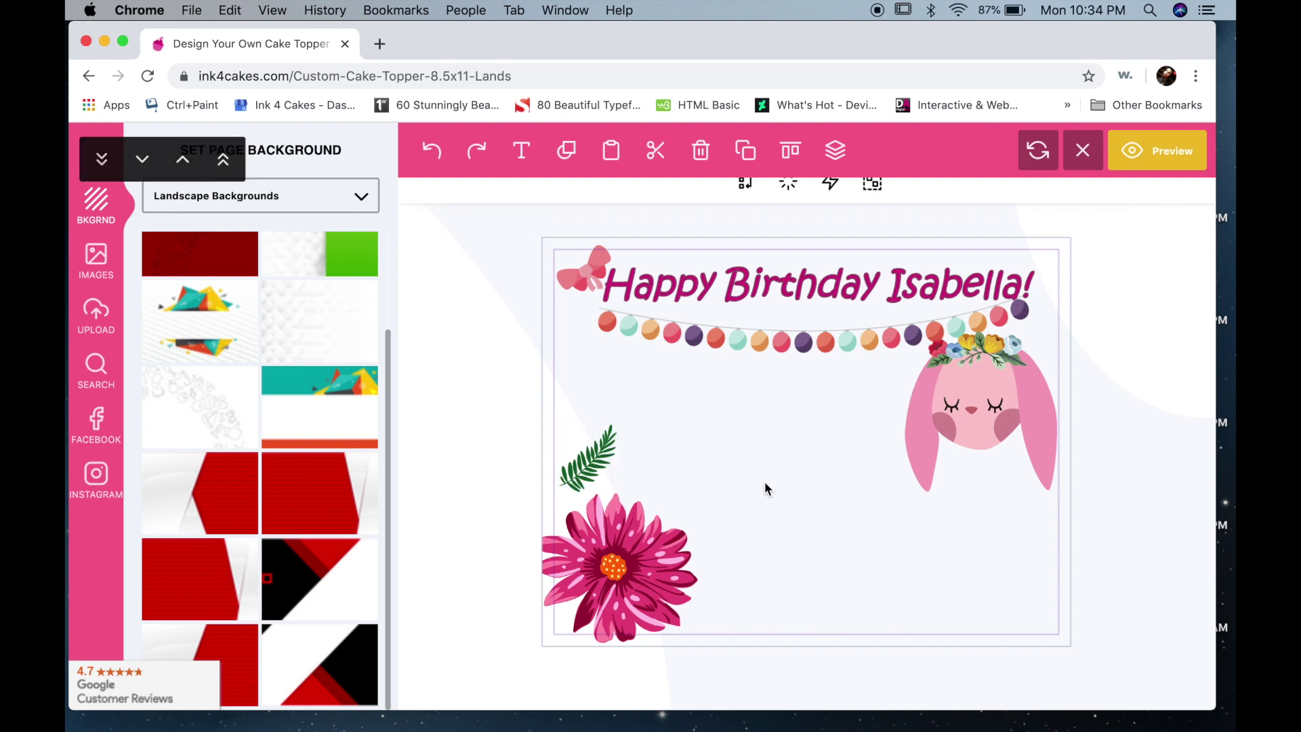
Tuck the fern leaf's base behind the magenta flower and rotate the leaf counterclockwise until it stands upright.
click(594, 460)
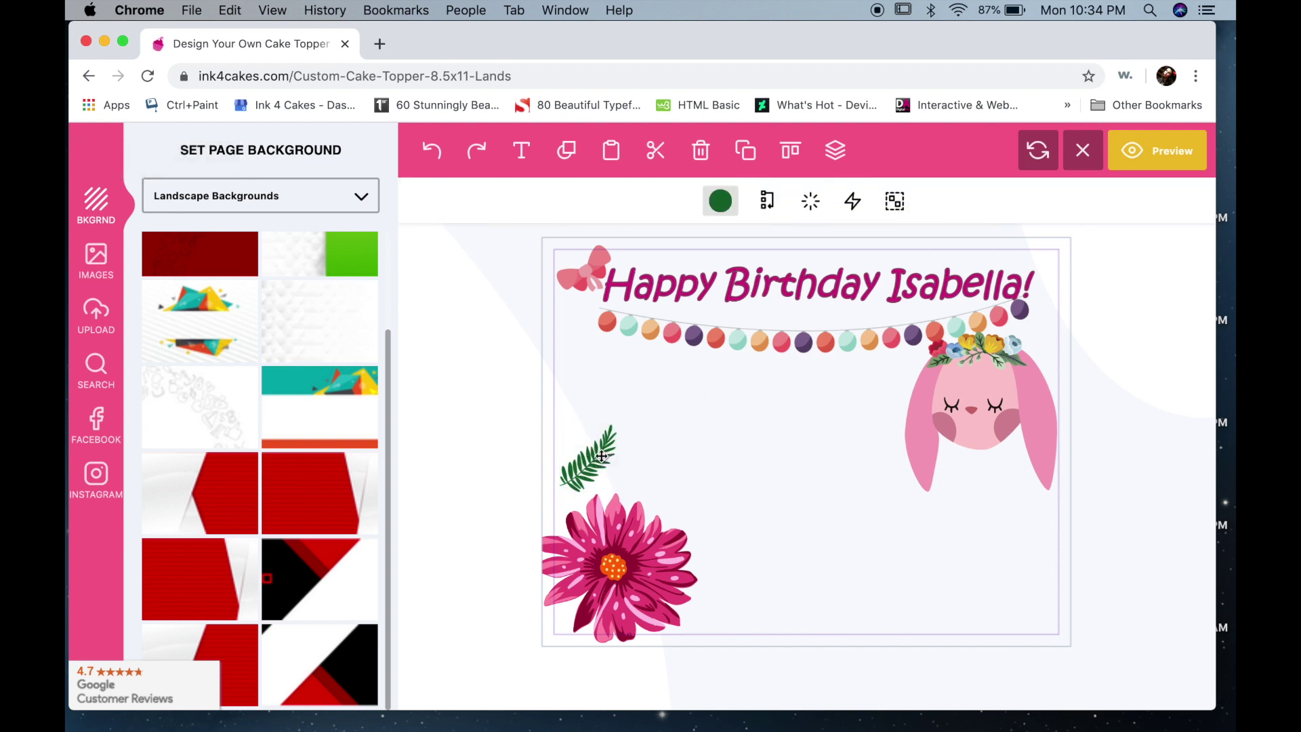
drag(593, 461, 607, 502)
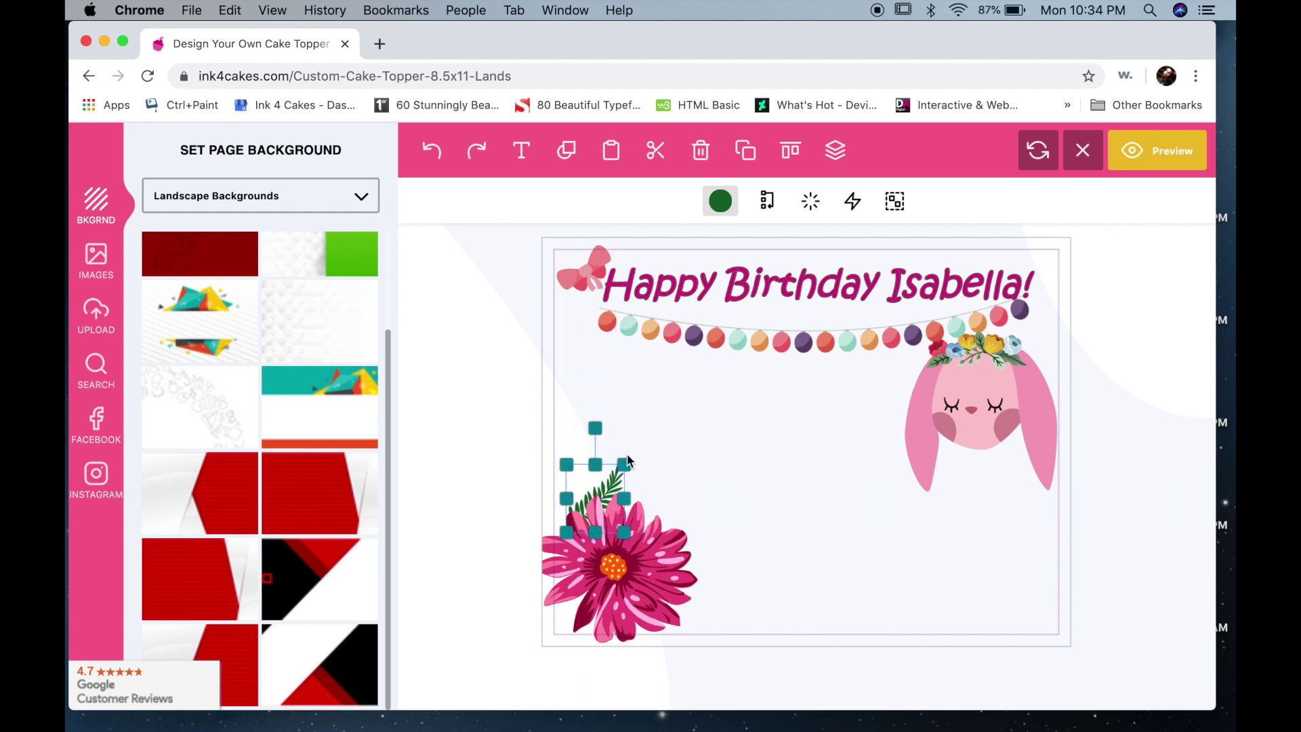
mouse_move(594, 425)
mouse_down()
mouse_move(553, 459)
mouse_move(561, 426)
mouse_move(585, 409)
mouse_up()
click(718, 502)
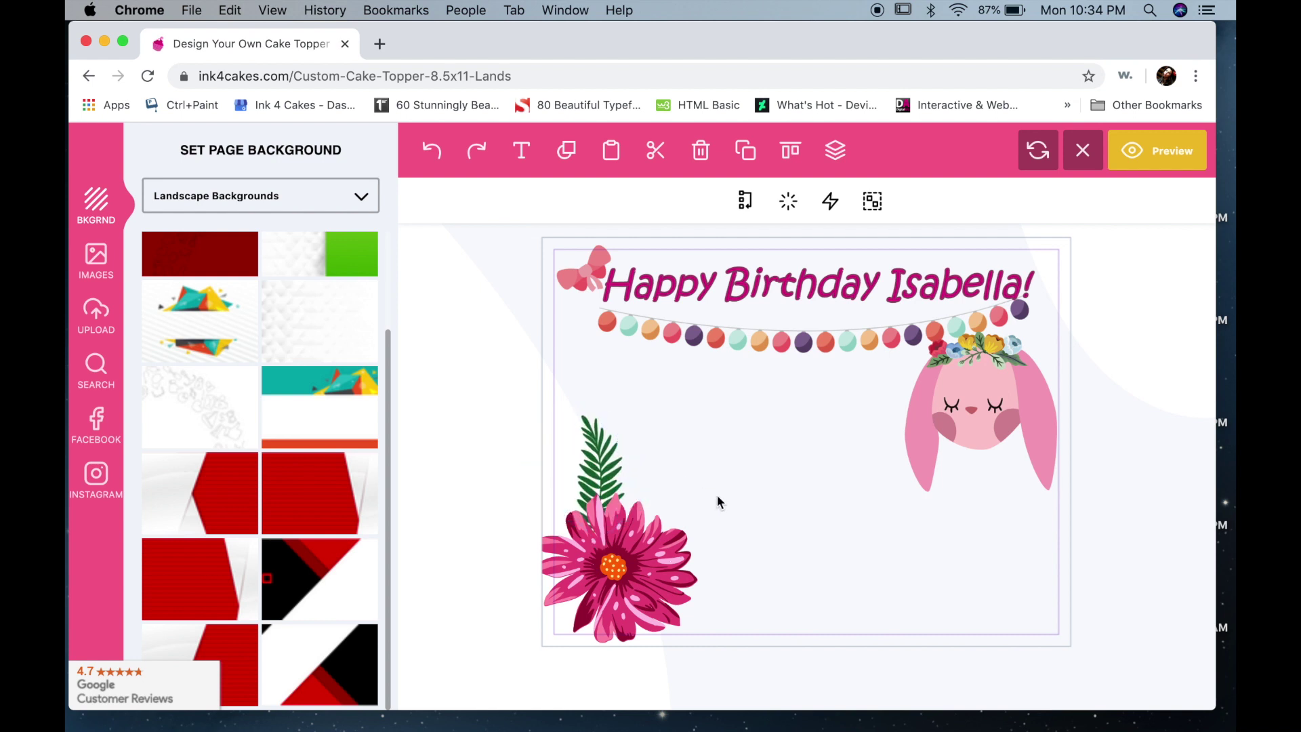
Duplicate the fern leaf, rotate the copy clockwise, and place it behind the right side of the magenta flower.
click(596, 483)
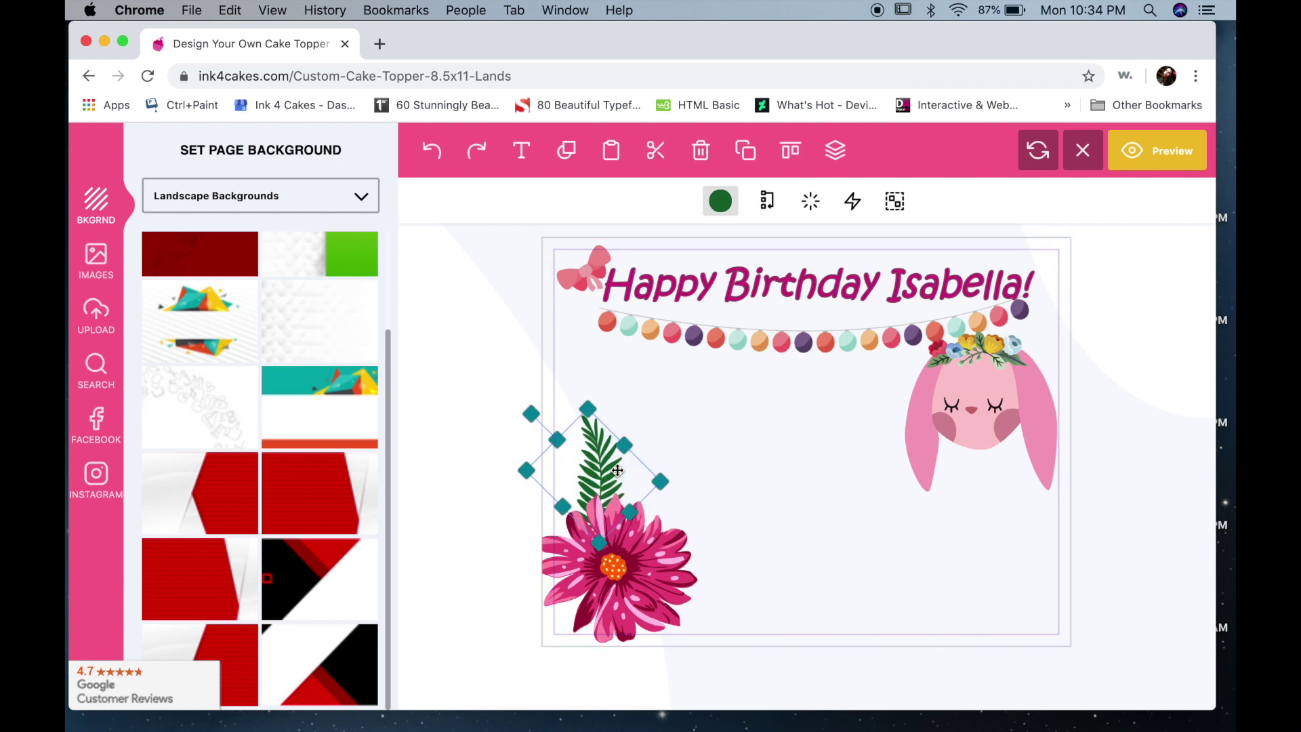
click(746, 152)
drag(666, 531, 672, 557)
drag(602, 472, 700, 446)
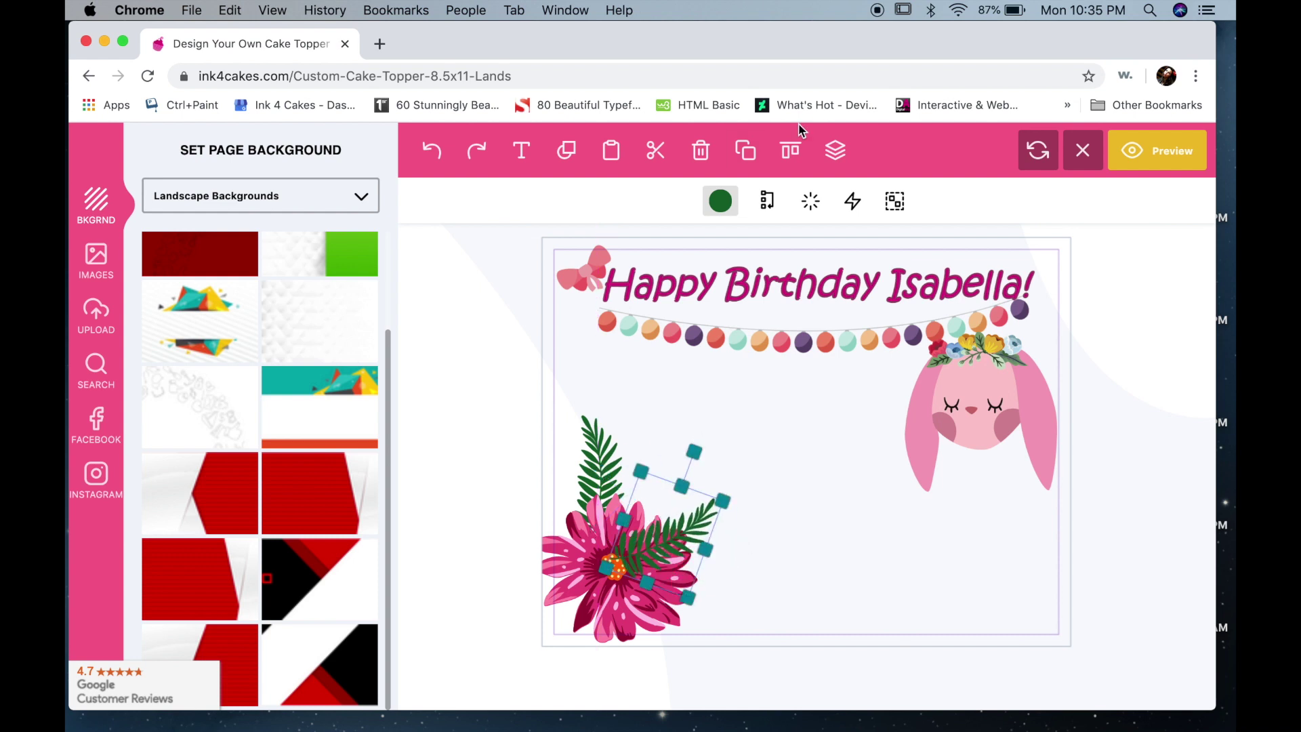
click(784, 503)
drag(671, 542, 716, 553)
click(800, 405)
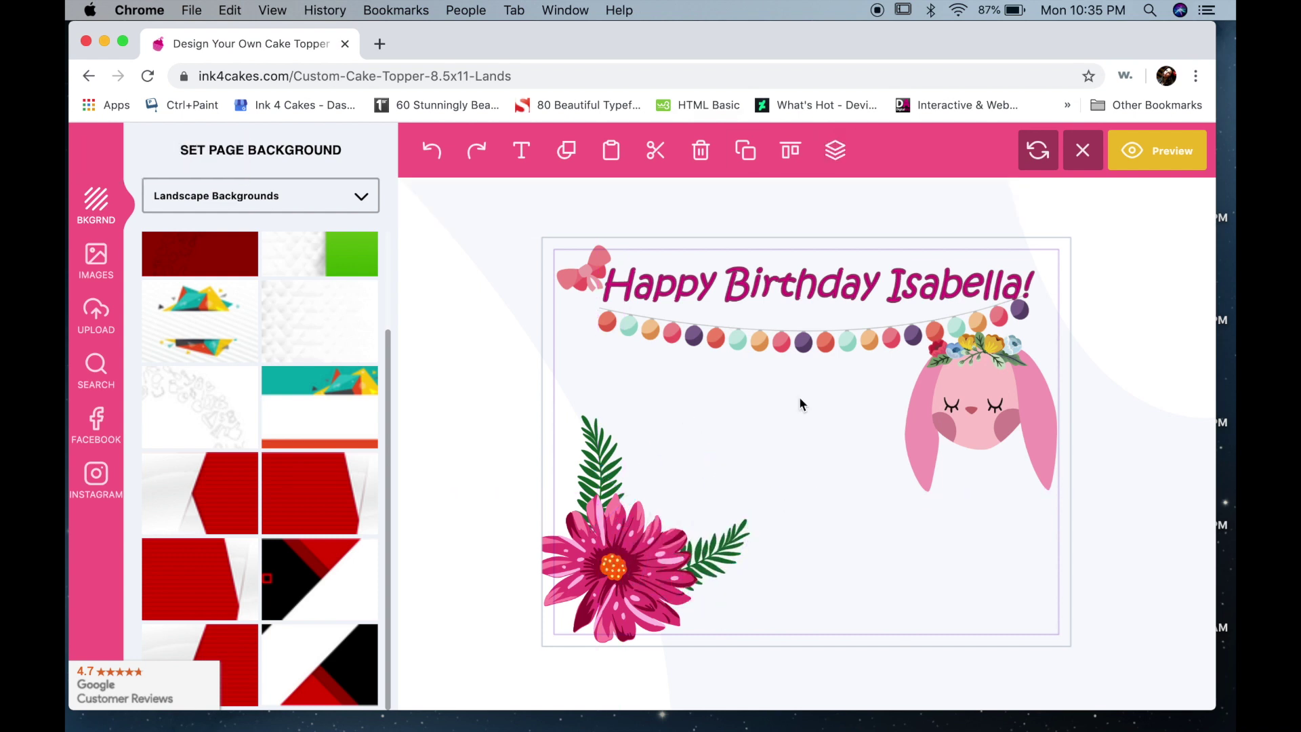
Return from the backgrounds to the library pictures and browse further categories for another decoration.
click(299, 195)
click(96, 261)
click(261, 195)
click(266, 353)
click(264, 195)
click(265, 206)
click(265, 195)
click(264, 206)
scroll(317, 446, down, 3)
scroll(317, 445, up, 10)
Add the unicorn face with floral crown, resize it, place it beneath the bunny head, and tilt it clockwise.
click(200, 271)
drag(945, 590, 872, 510)
drag(767, 400, 944, 479)
drag(946, 319, 1103, 427)
click(1103, 427)
scroll(200, 284, down, 10)
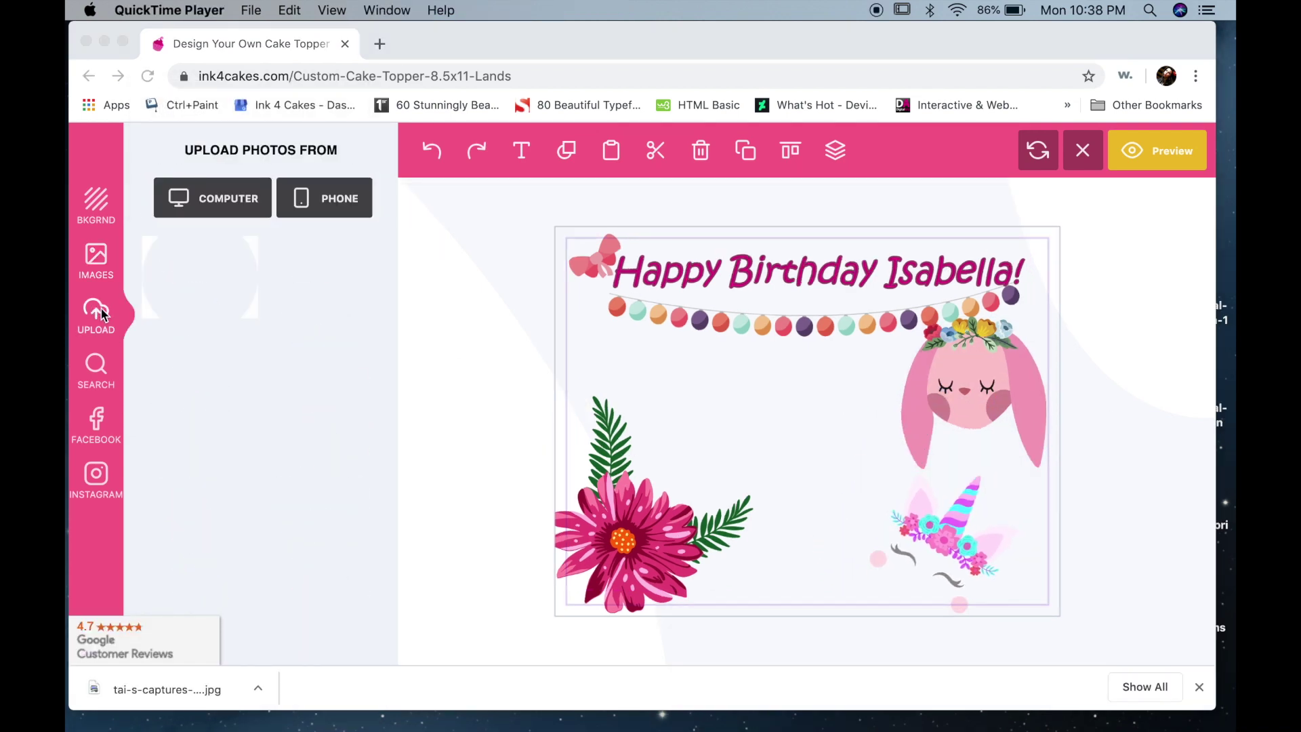
Upload the photo 1Sample.jpg from the computer's Desktop folder.
click(102, 313)
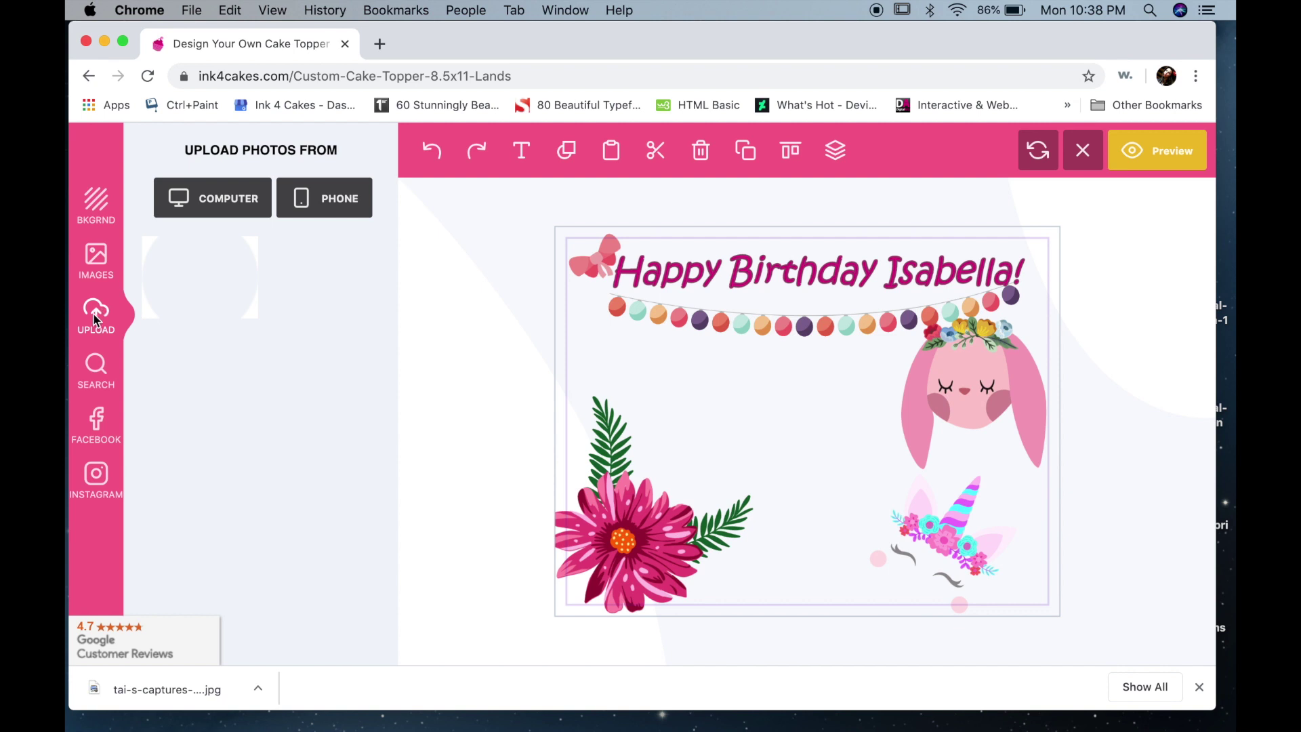
click(223, 195)
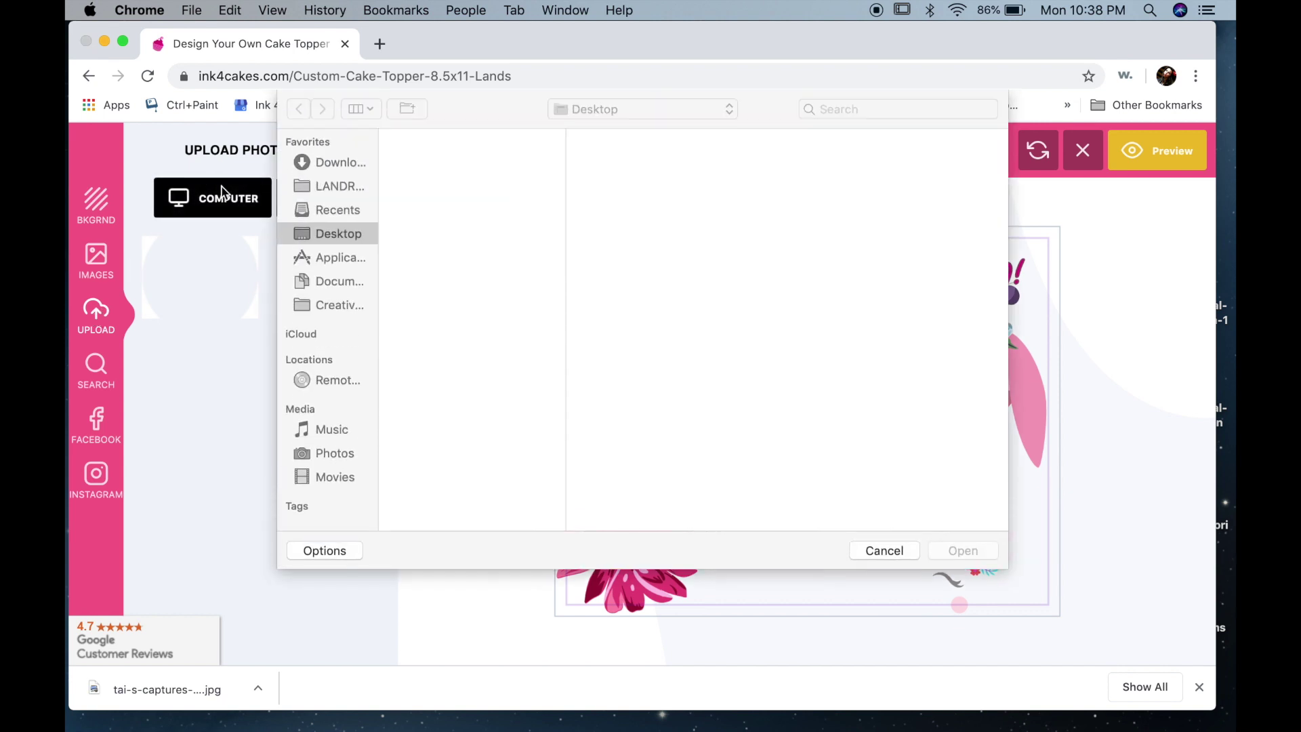
click(439, 155)
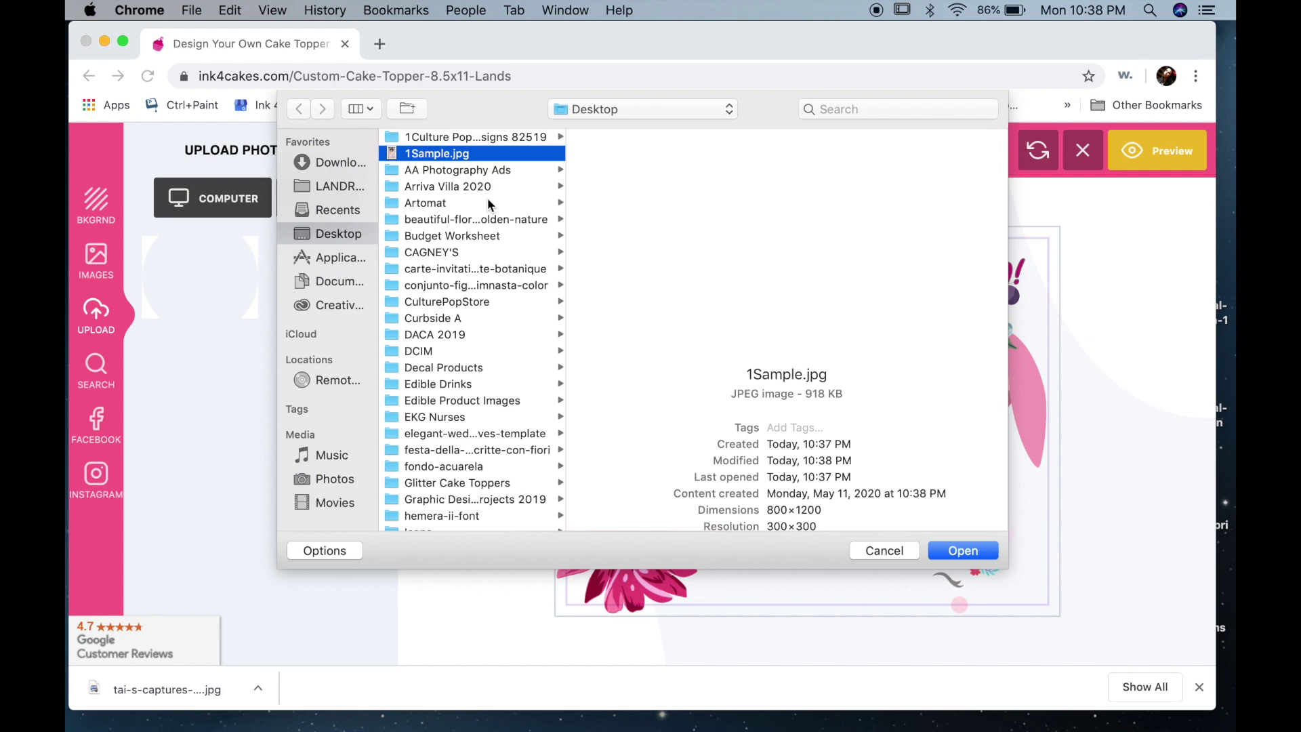
click(952, 549)
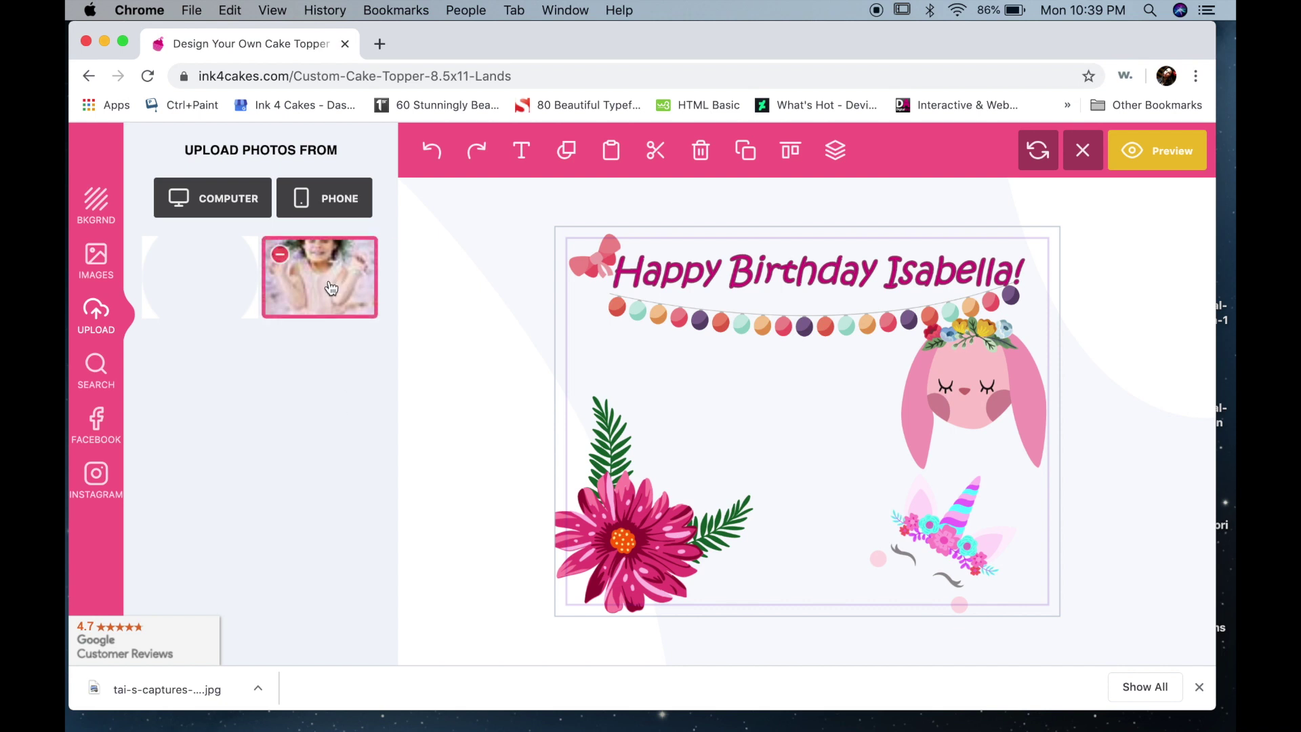
Add the uploaded photo to the page, send it to the back, and move it down below the birthday text.
click(330, 288)
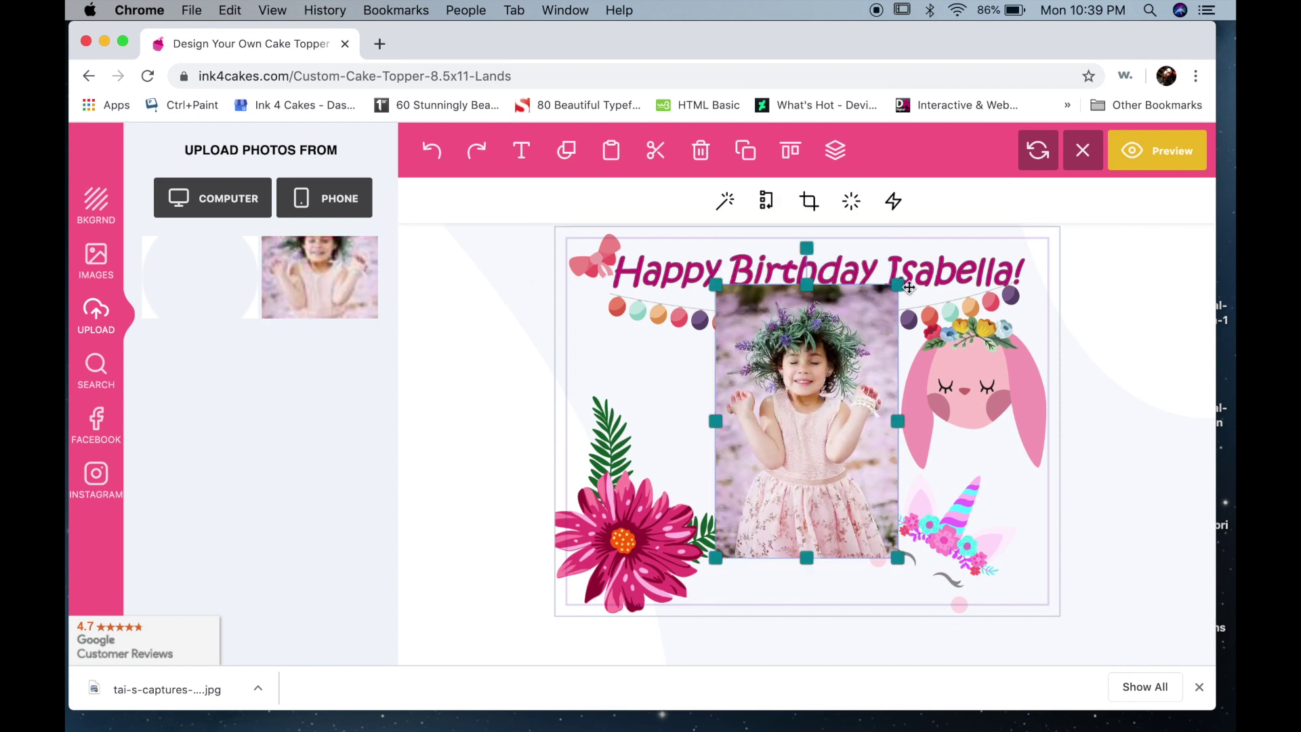
click(833, 158)
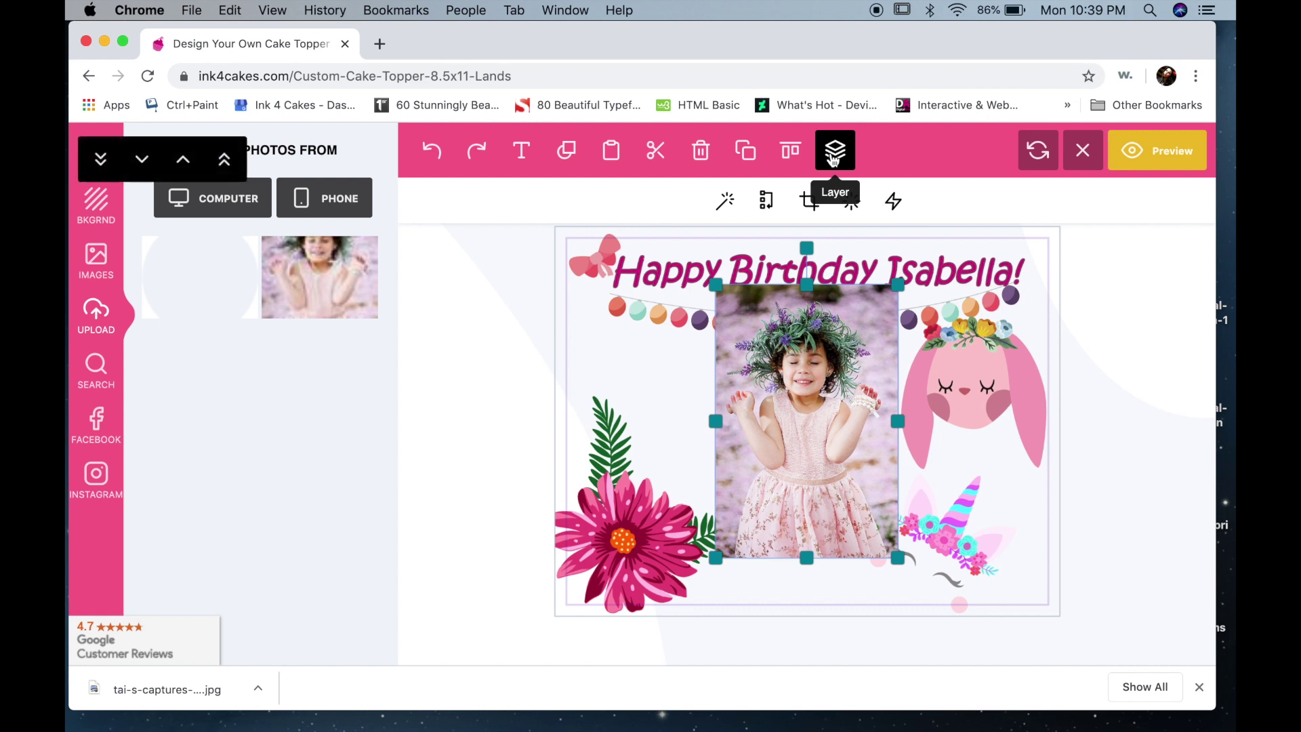
click(102, 163)
drag(789, 411, 789, 455)
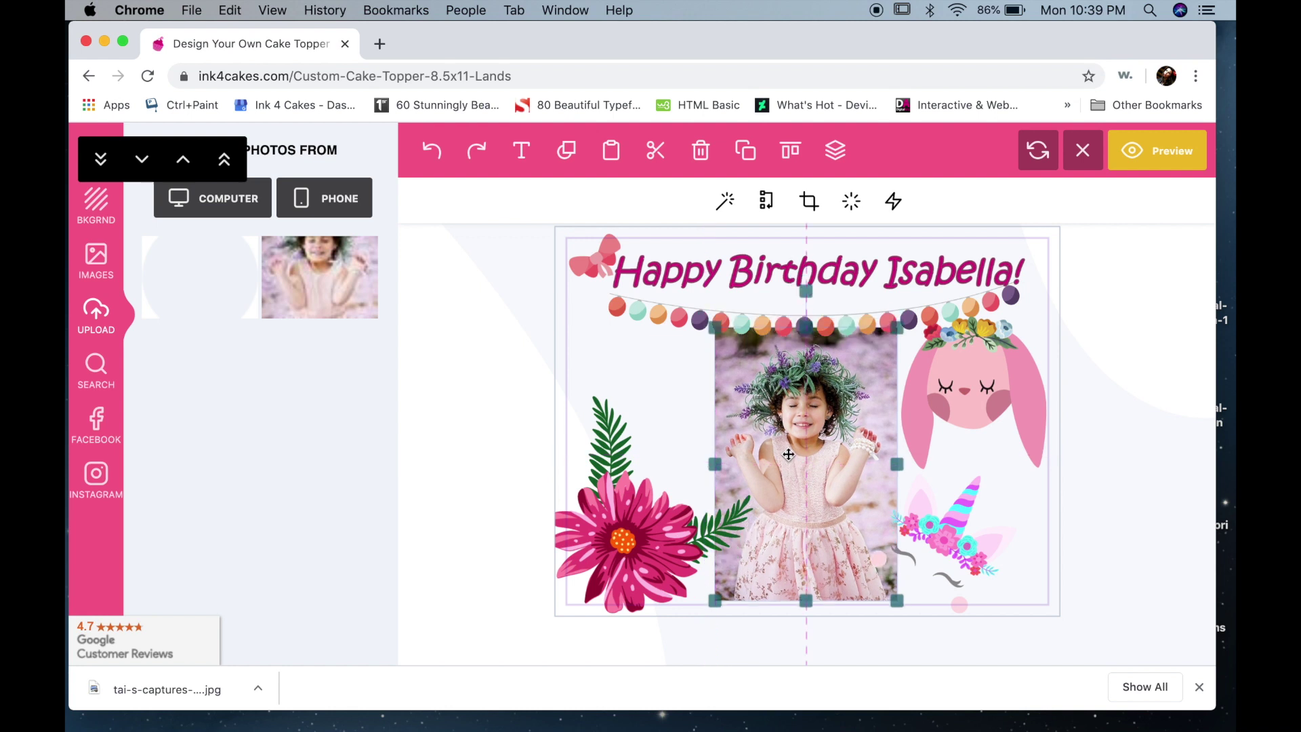
Resize the photo slightly larger than its inserted size and center it between the flower and the bunny head.
drag(717, 330, 687, 287)
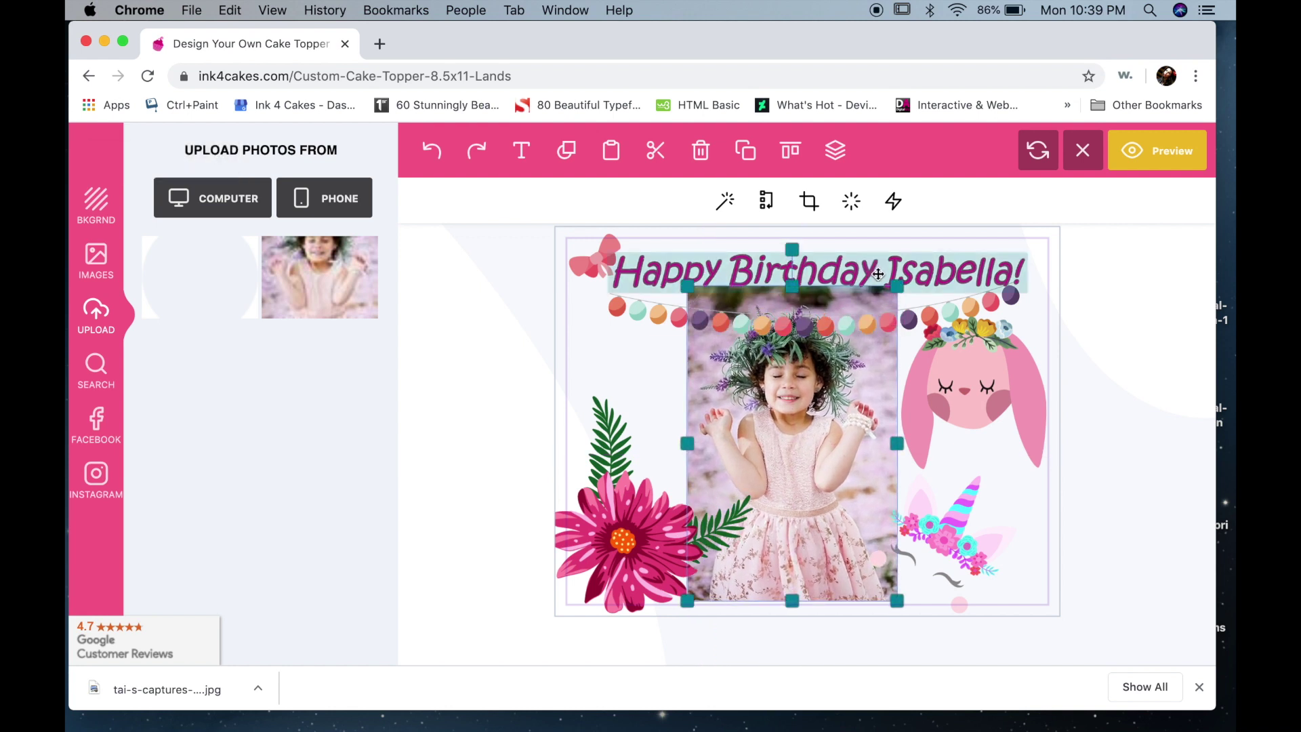
mouse_move(901, 289)
mouse_down()
mouse_move(928, 235)
mouse_move(902, 278)
mouse_up()
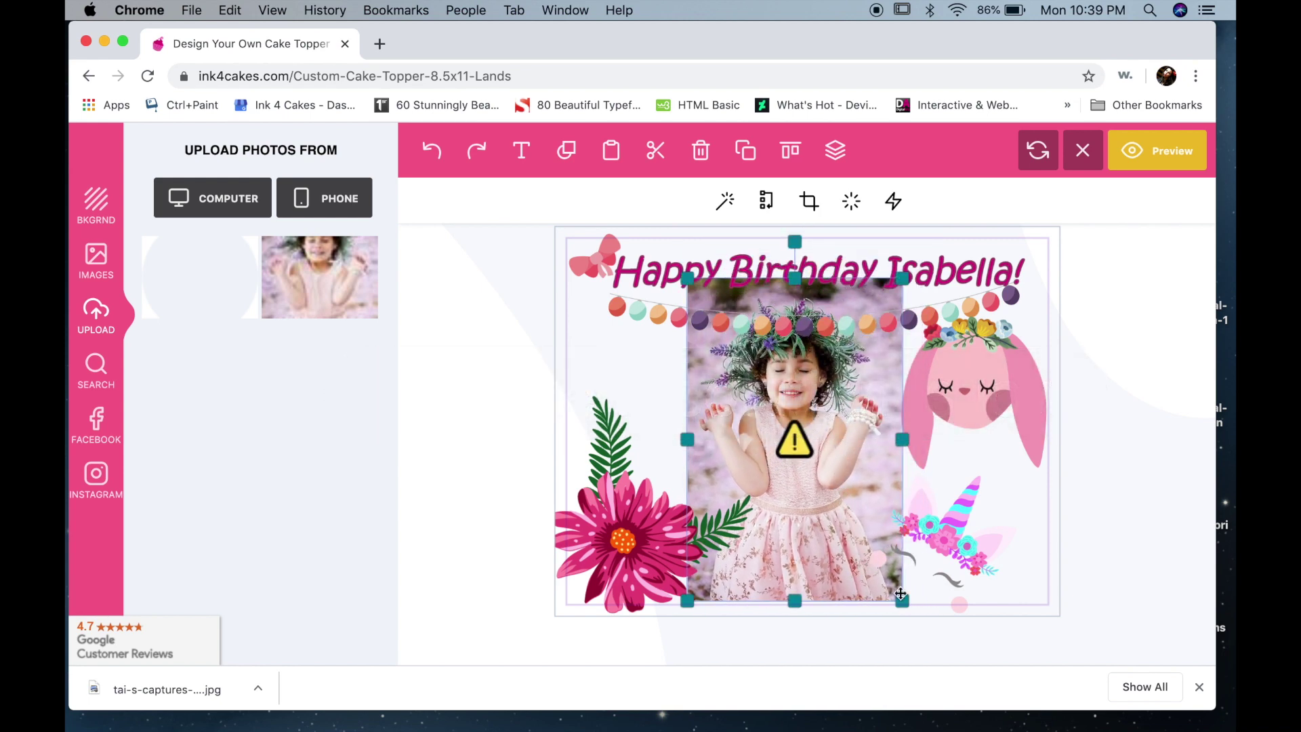
drag(904, 604, 881, 570)
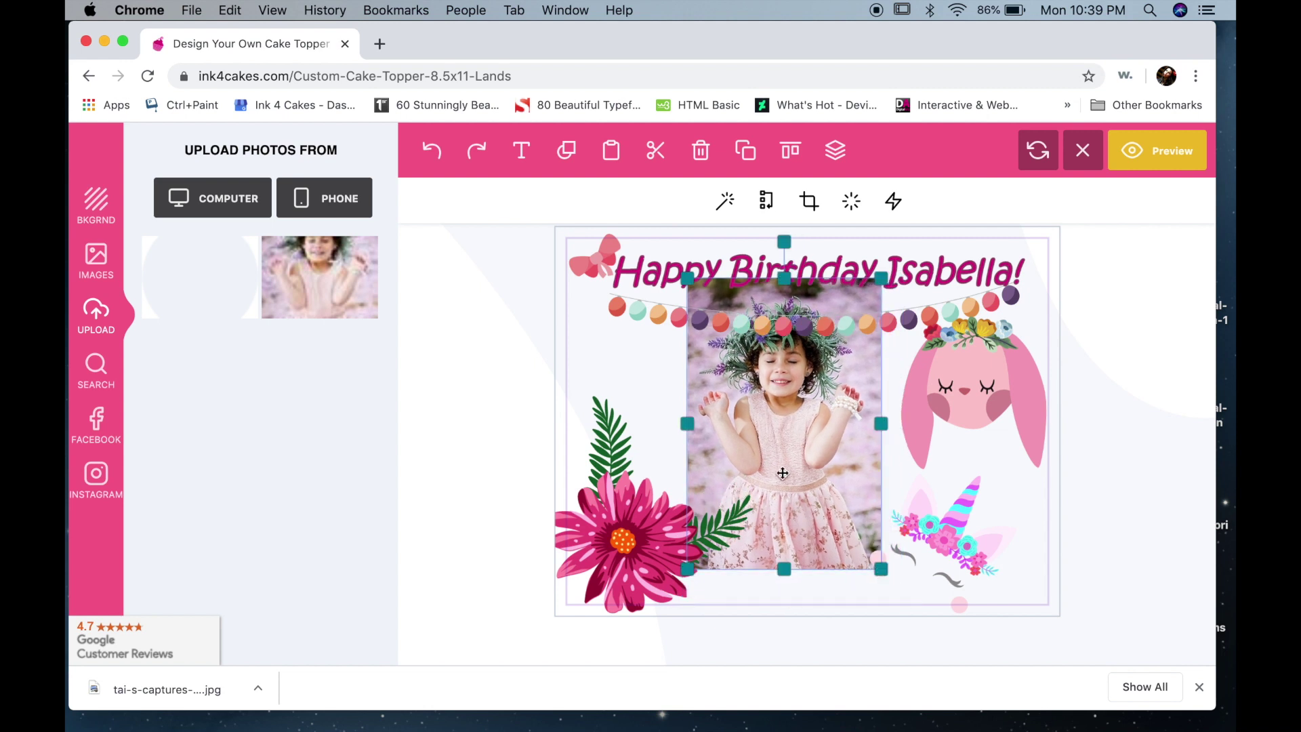
drag(774, 459, 793, 471)
click(1144, 452)
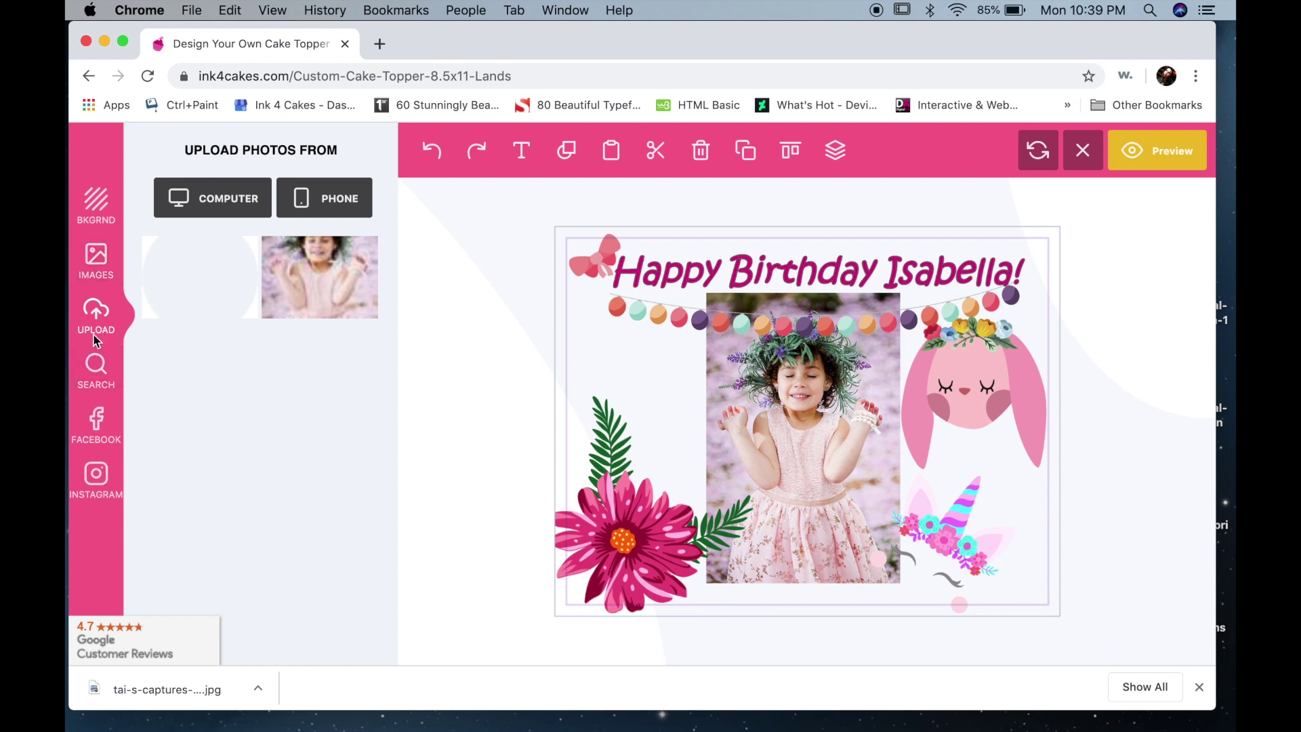
Search the Pixabay gallery for "flowers" and look through the resulting images.
click(153, 254)
click(99, 372)
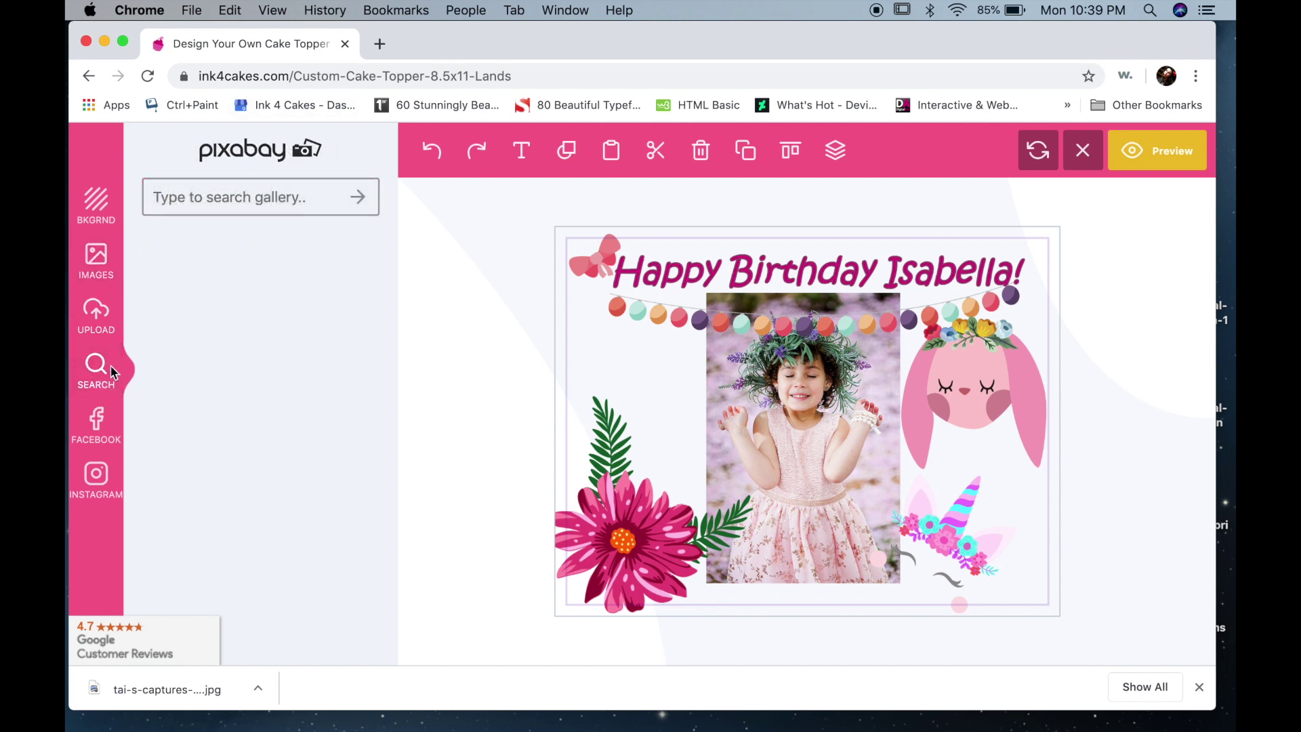
text(flowers)
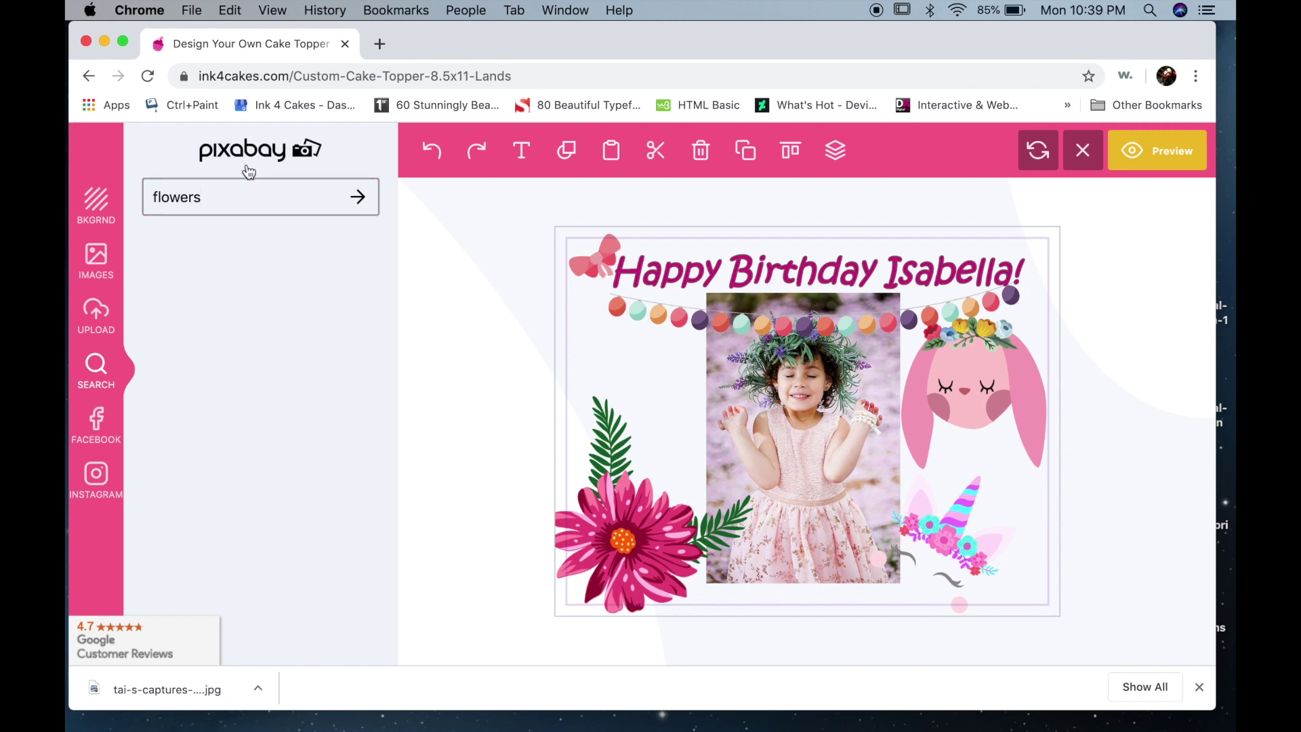
click(366, 198)
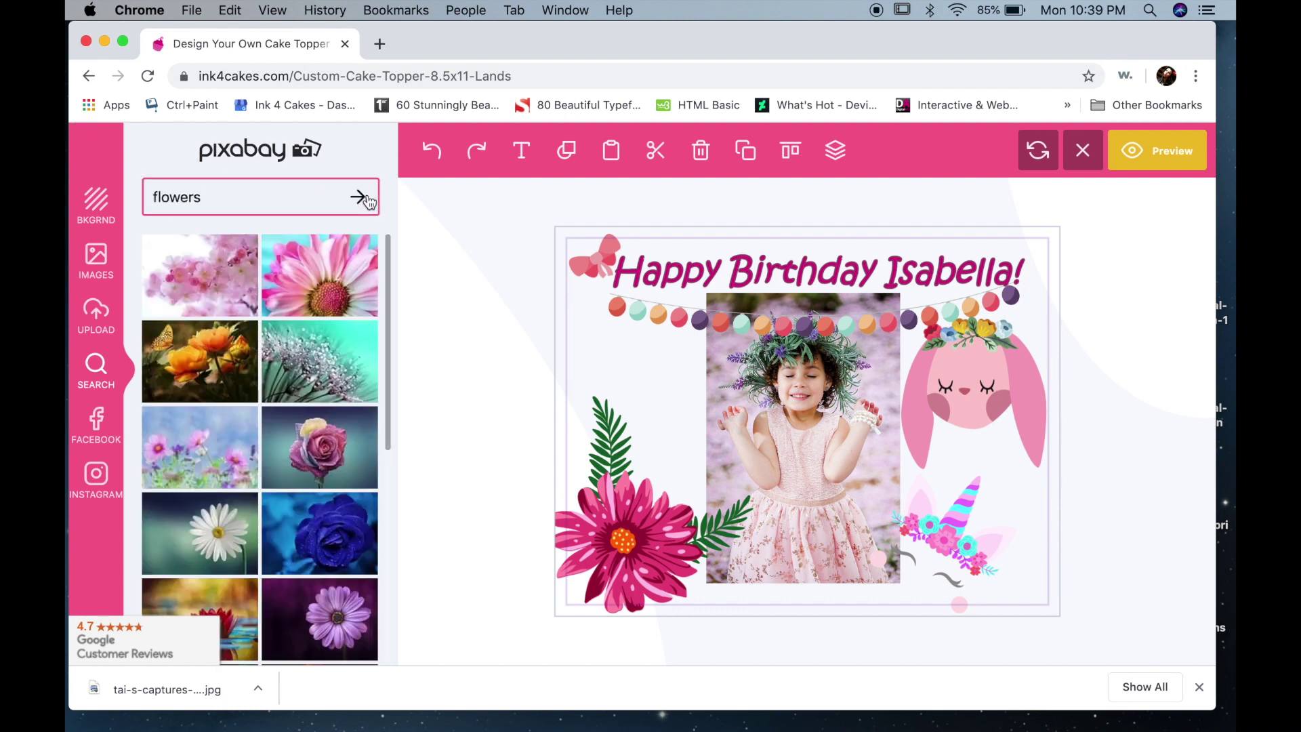
scroll(300, 501, down, 10)
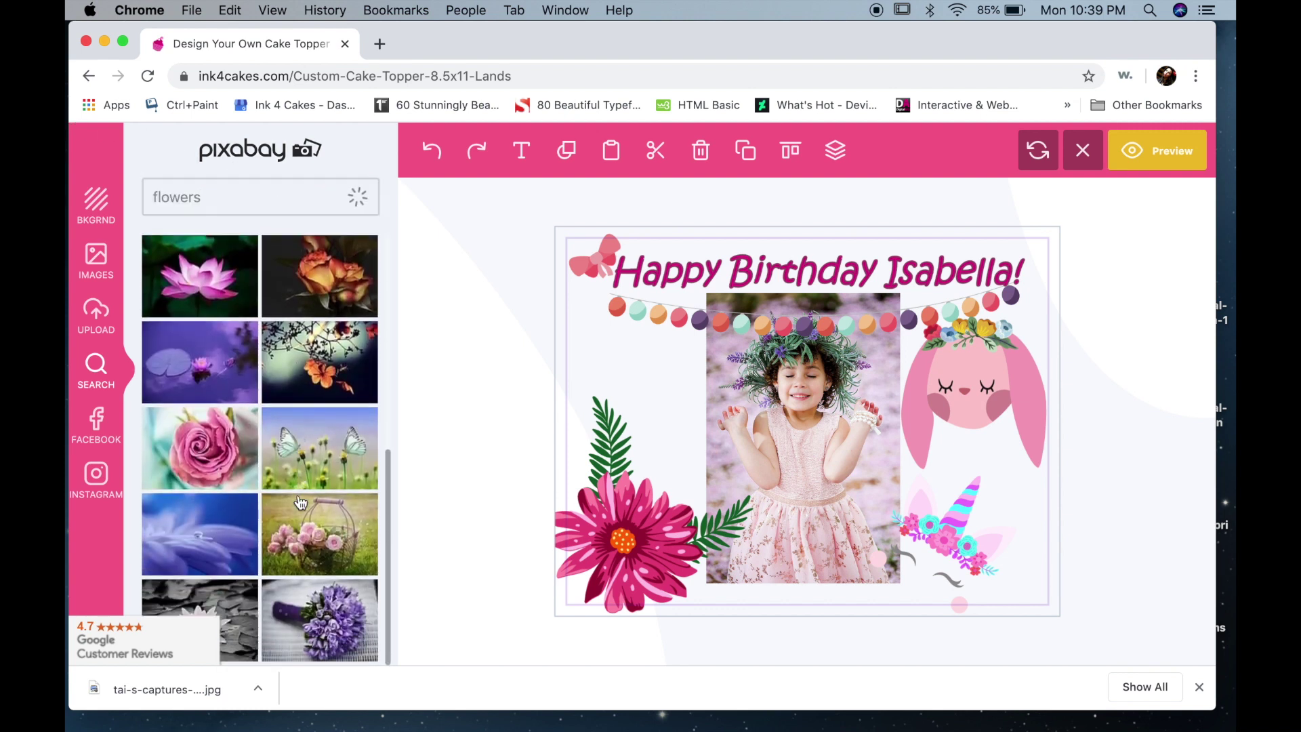
scroll(300, 501, down, 10)
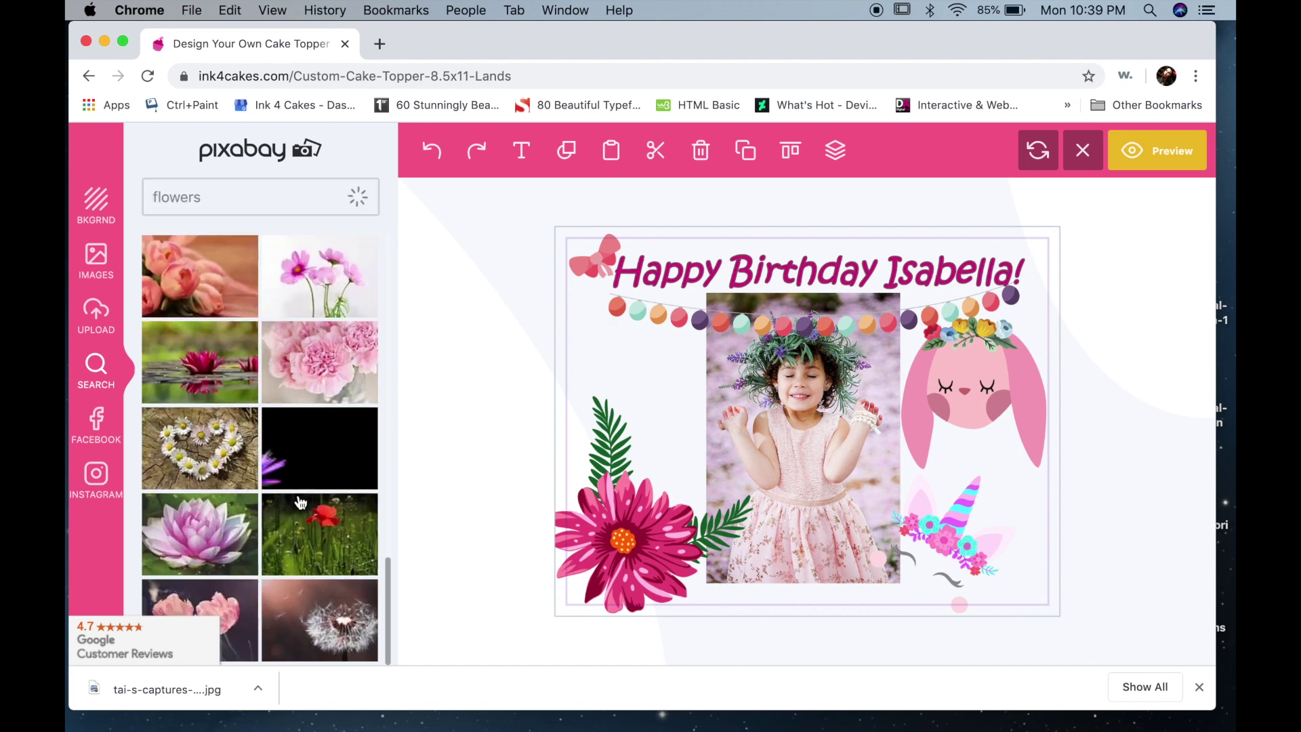
scroll(300, 502, down, 10)
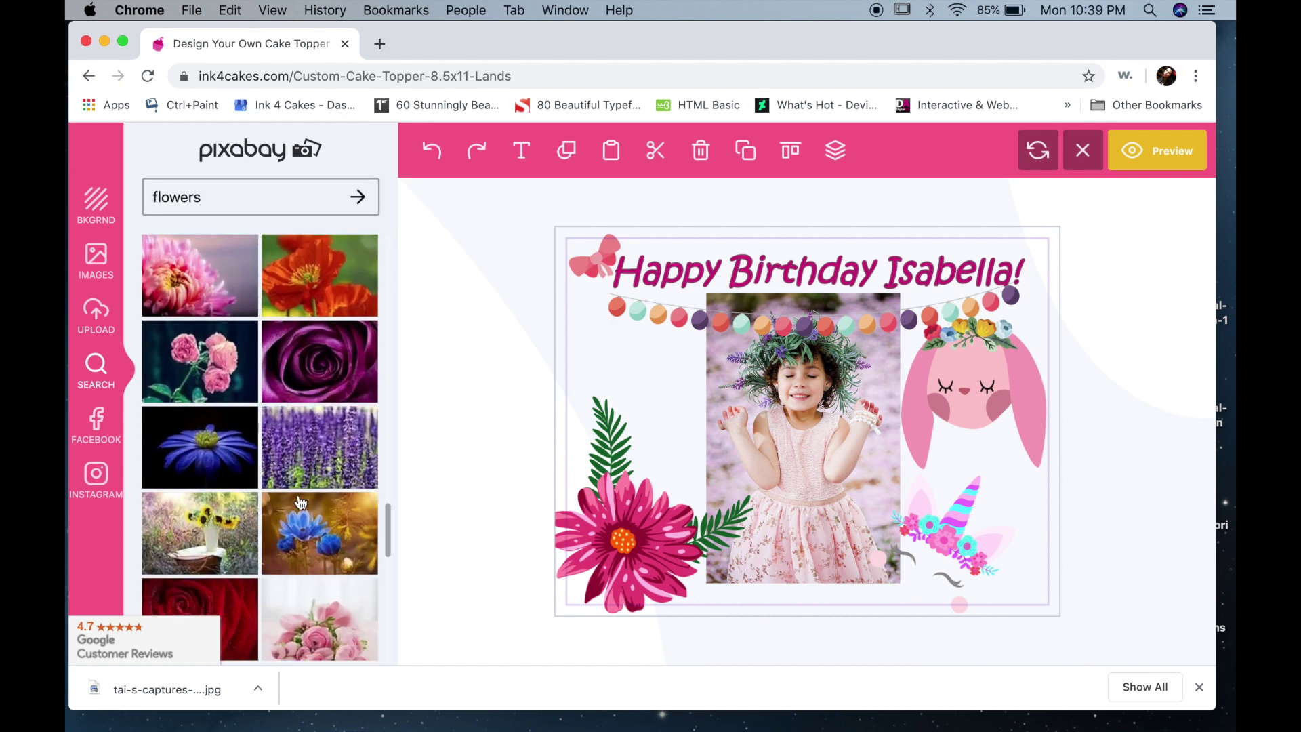
scroll(300, 502, down, 5)
View the Facebook and Instagram login options for importing photos.
click(106, 439)
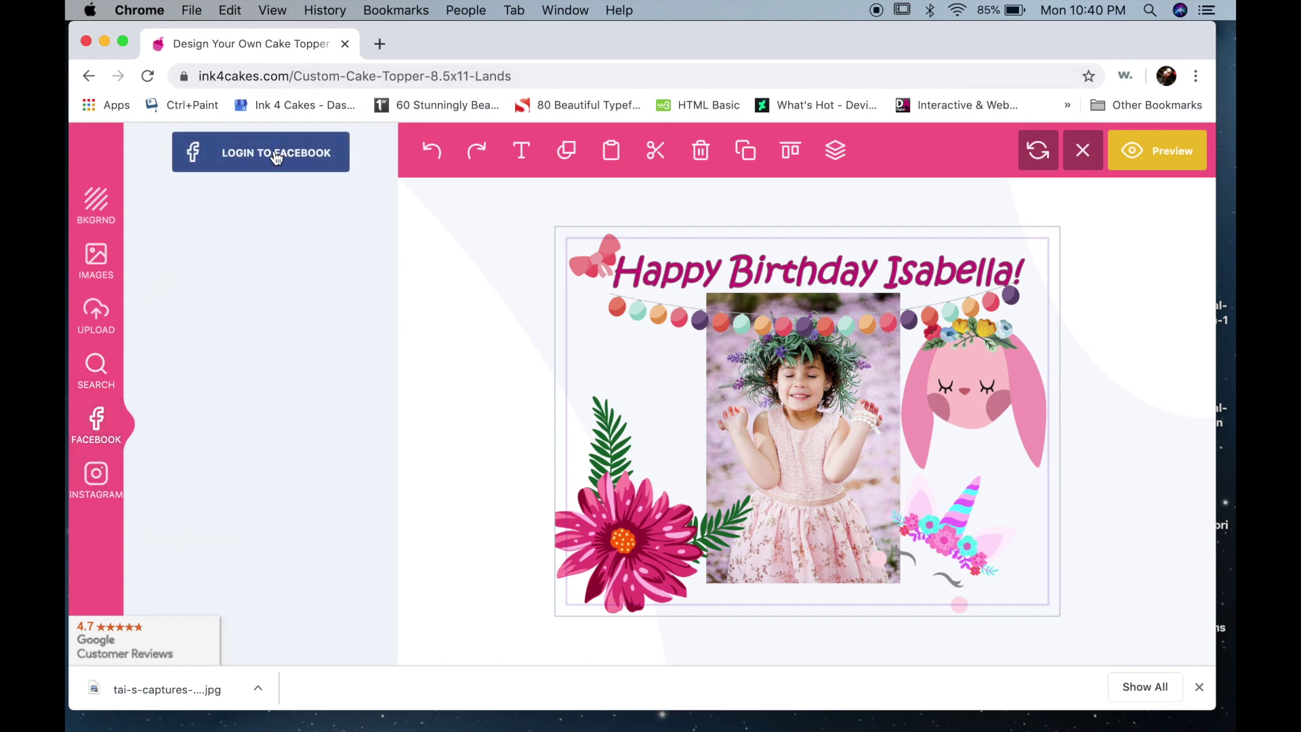
click(96, 478)
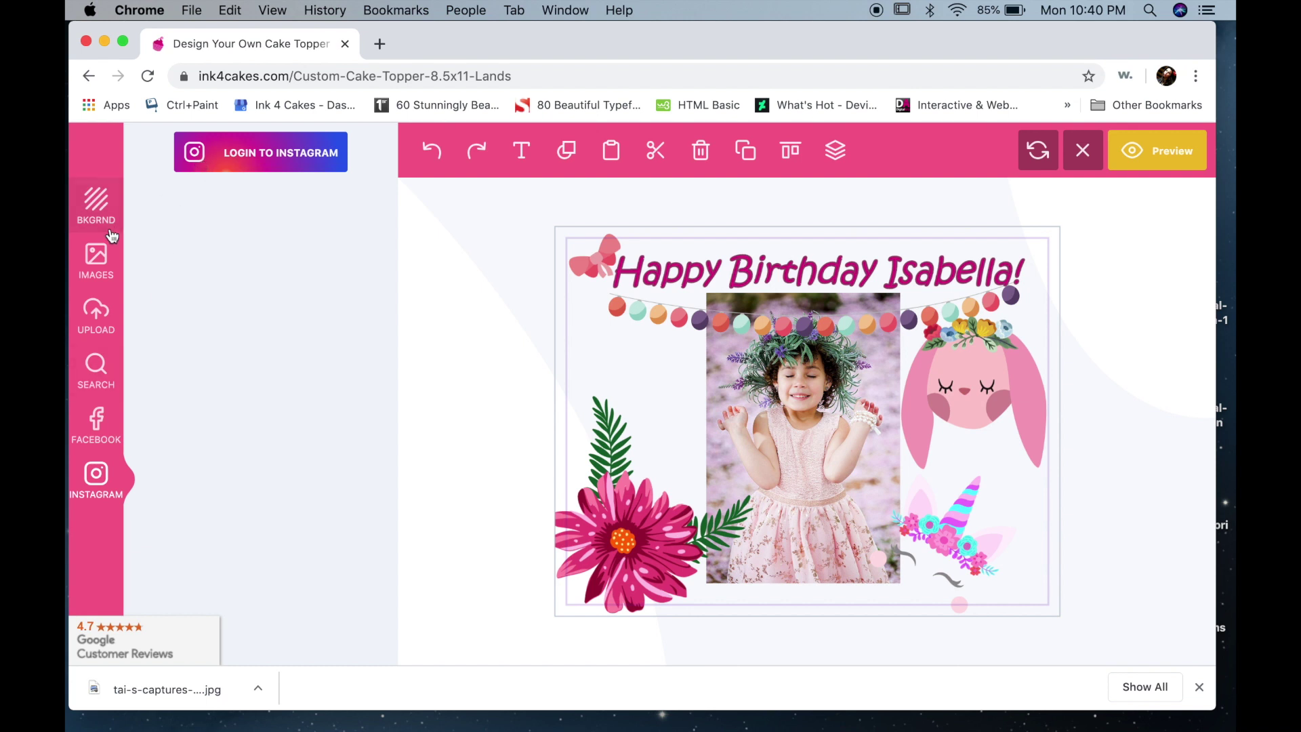
Return to the library pictures and browse the Mythical Creatures category.
click(86, 270)
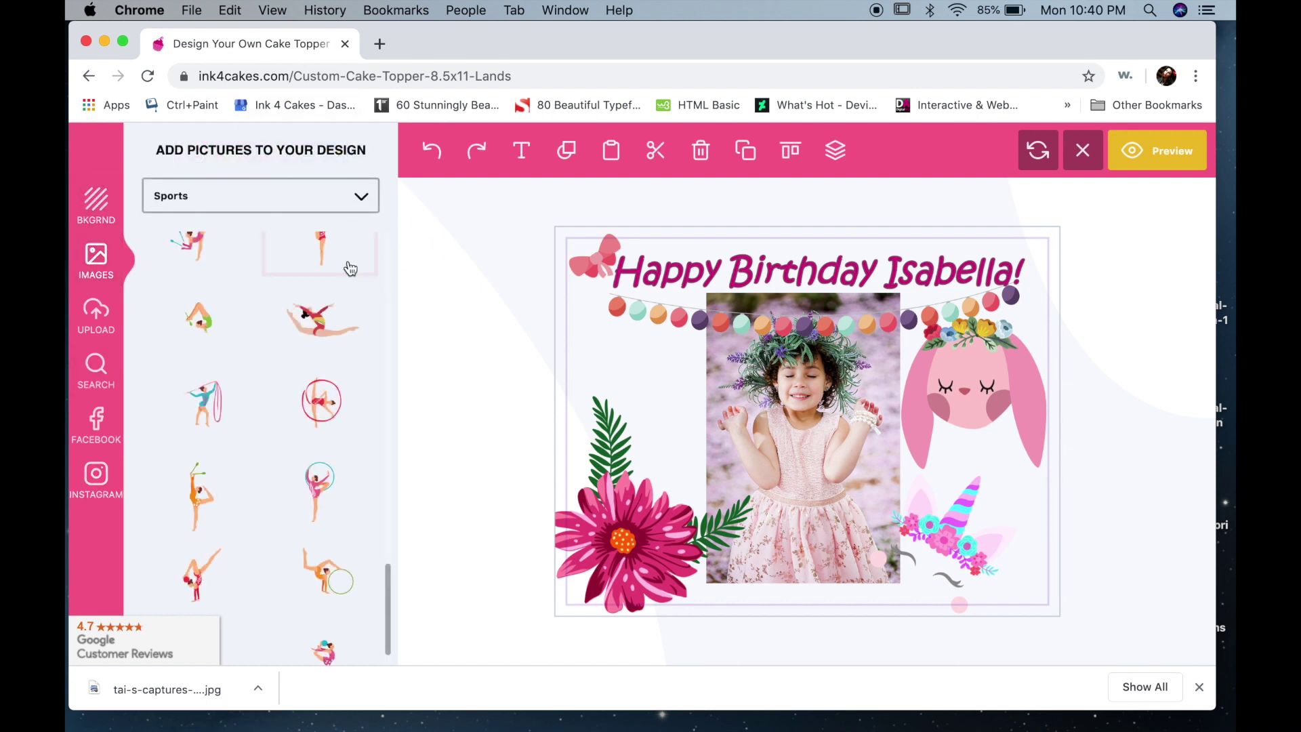
click(337, 196)
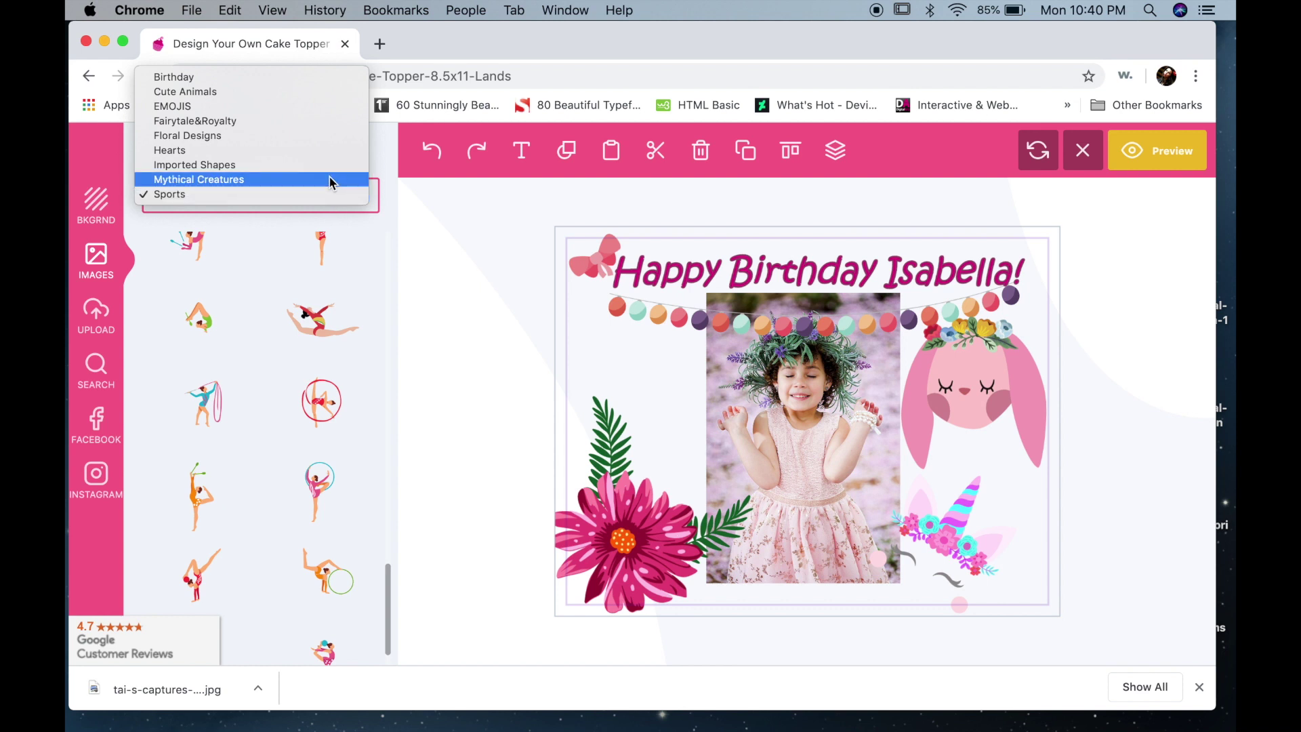
click(330, 181)
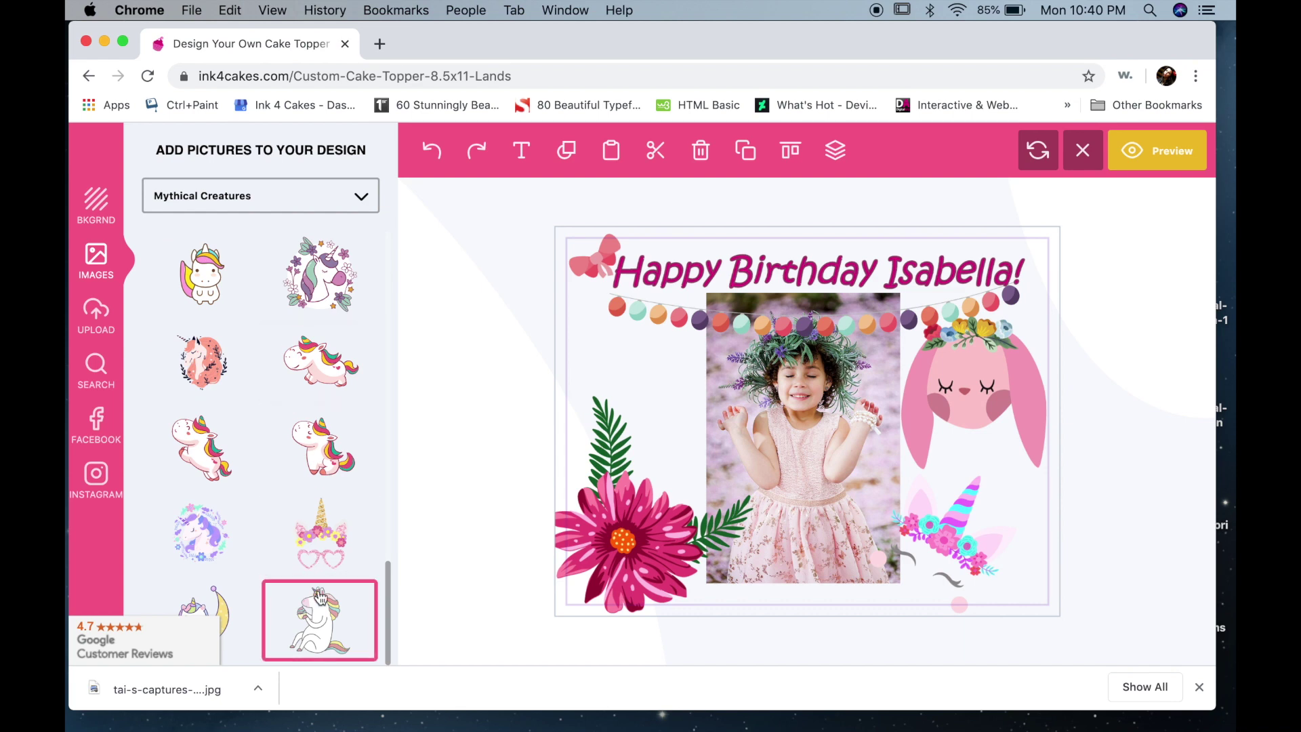
Insert the standing green elephant from the Cute Animals library pictures and place it above the flower, beside the photo.
scroll(305, 542, up, 5)
scroll(302, 466, up, 6)
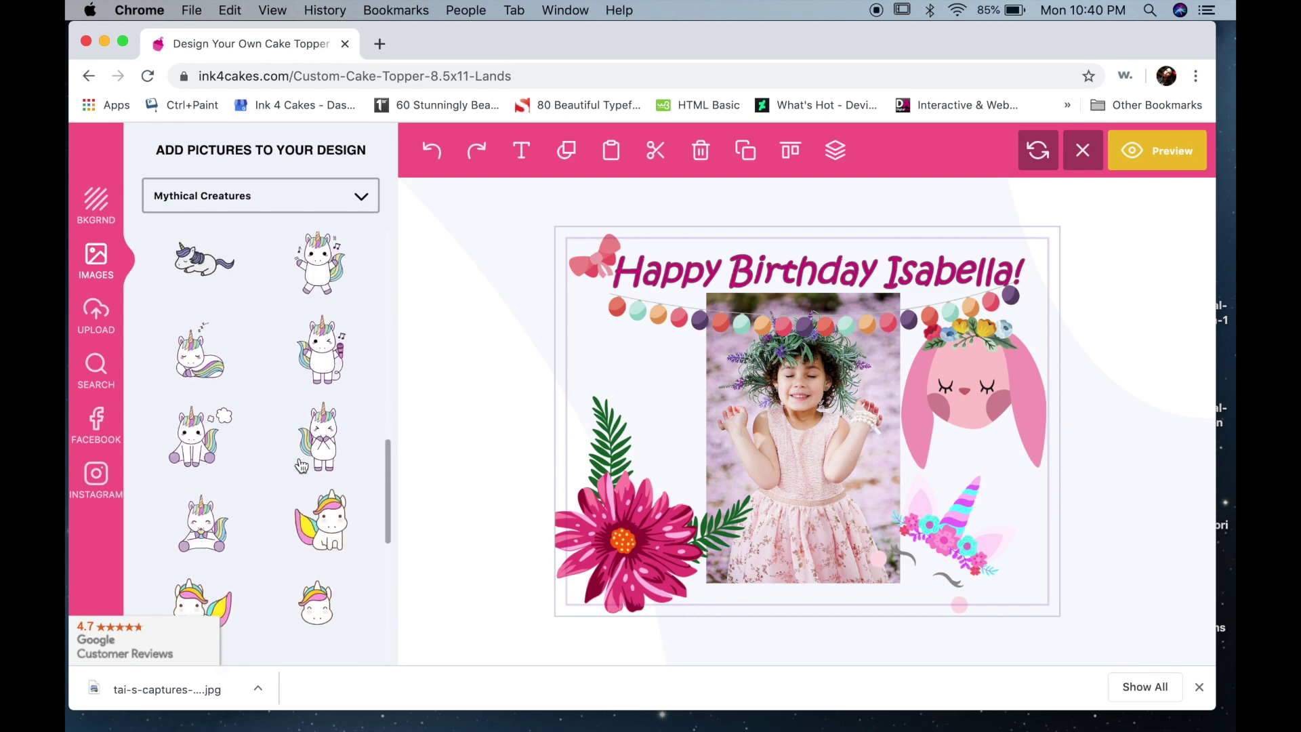
scroll(302, 466, up, 5)
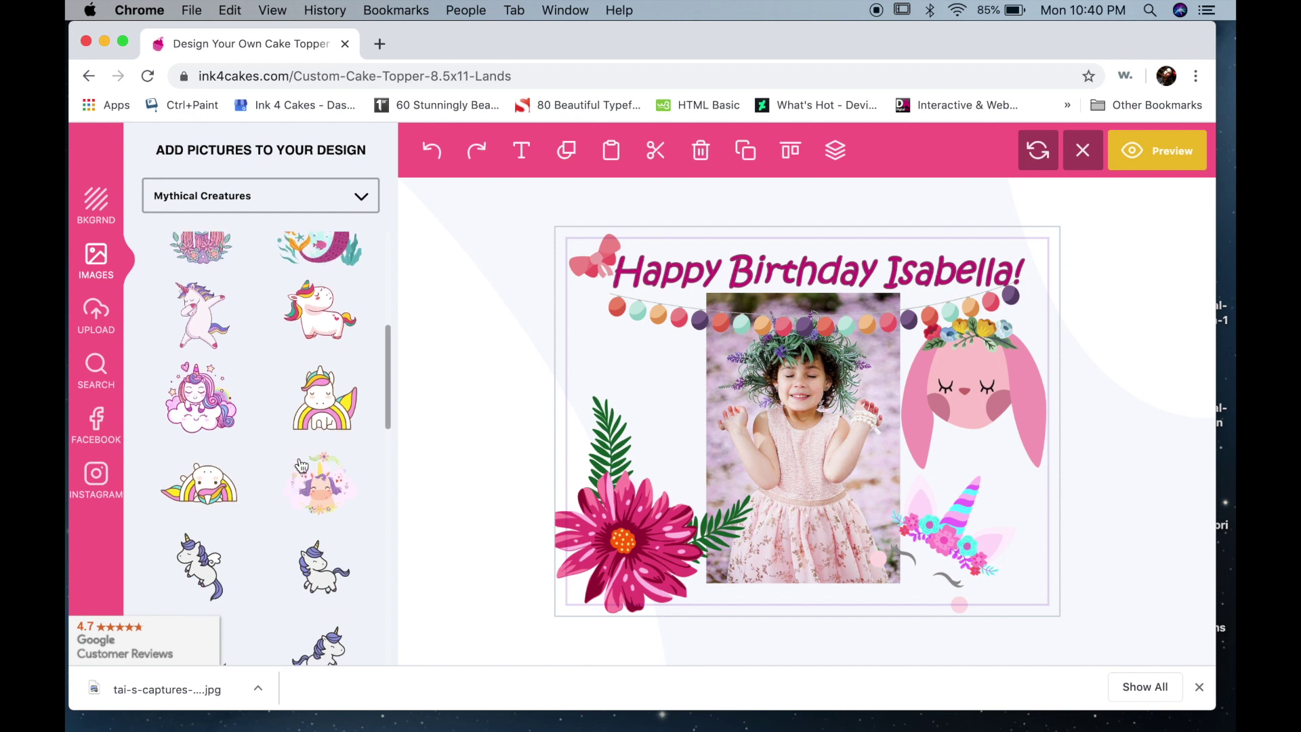
scroll(302, 465, up, 3)
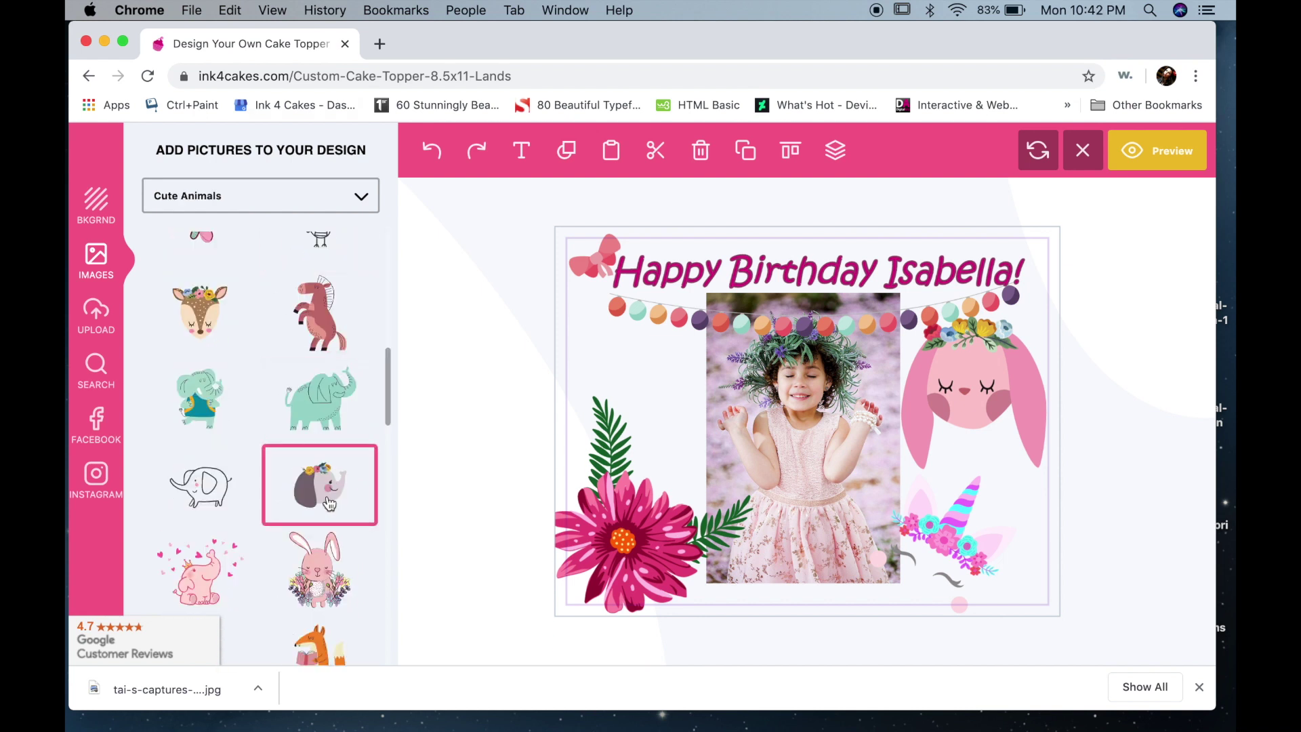
scroll(325, 406, down, 5)
scroll(326, 326, up, 2)
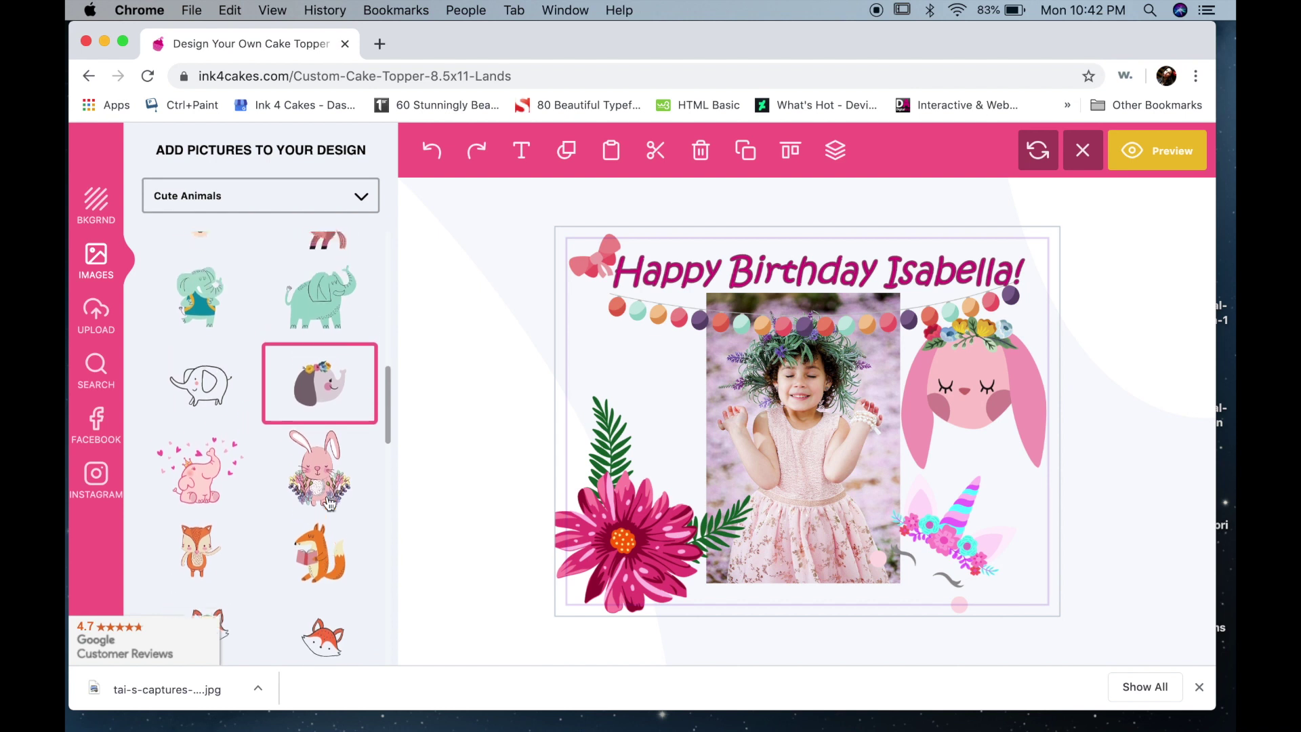
click(321, 321)
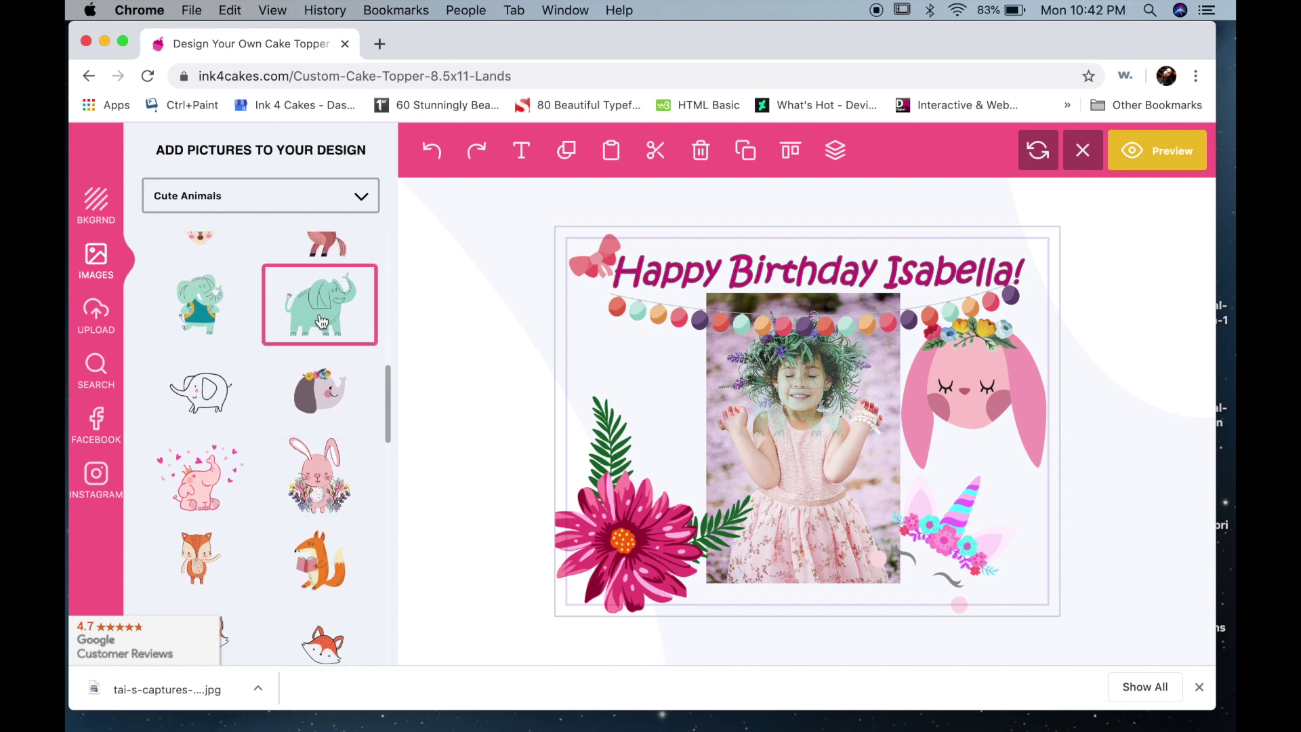
drag(797, 454, 636, 407)
click(411, 417)
click(610, 366)
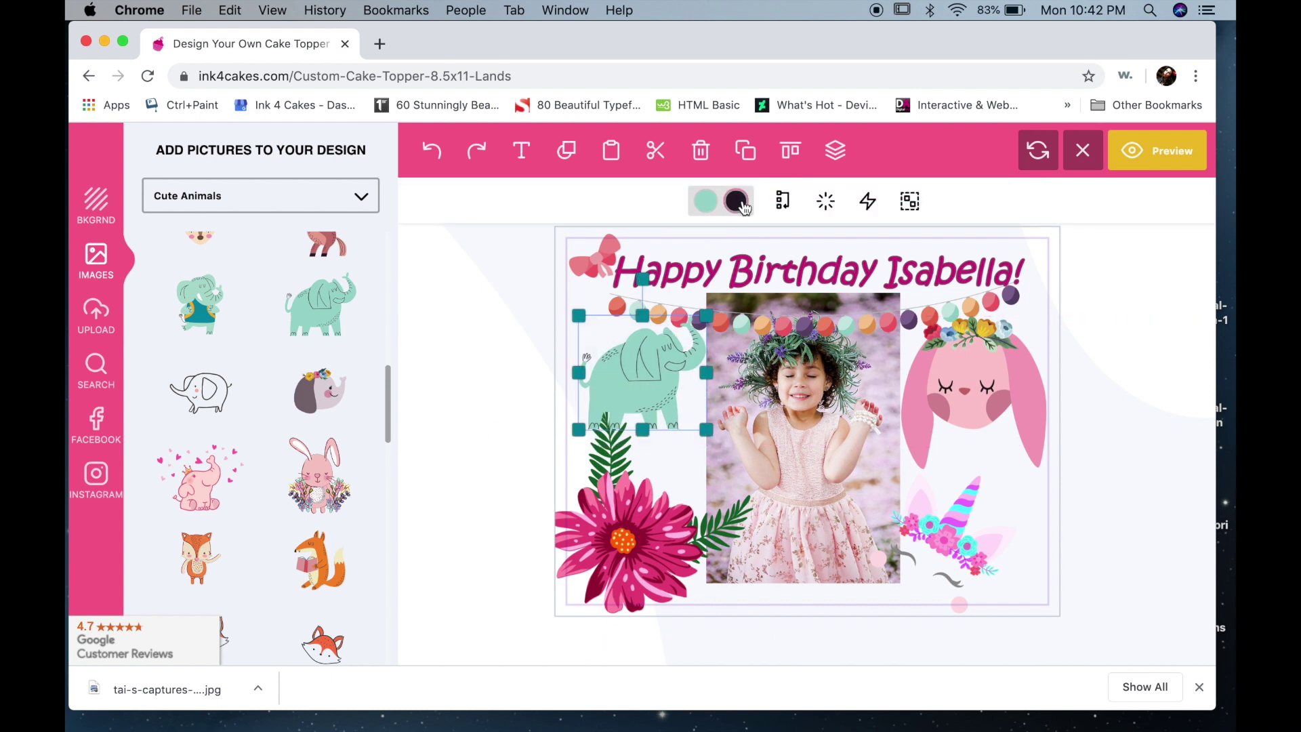
Recolor the elephant's green body with the magenta-pink swatch #DD5797.
click(708, 203)
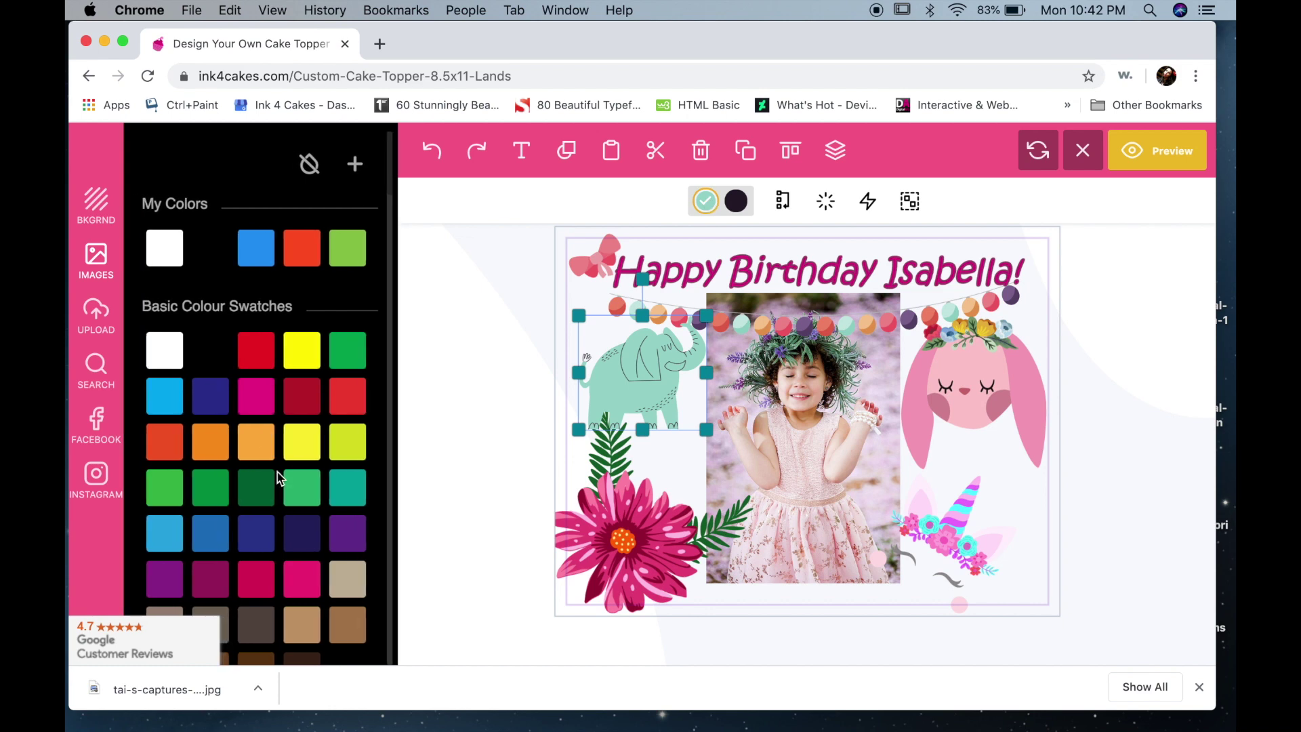
scroll(282, 512, down, 15)
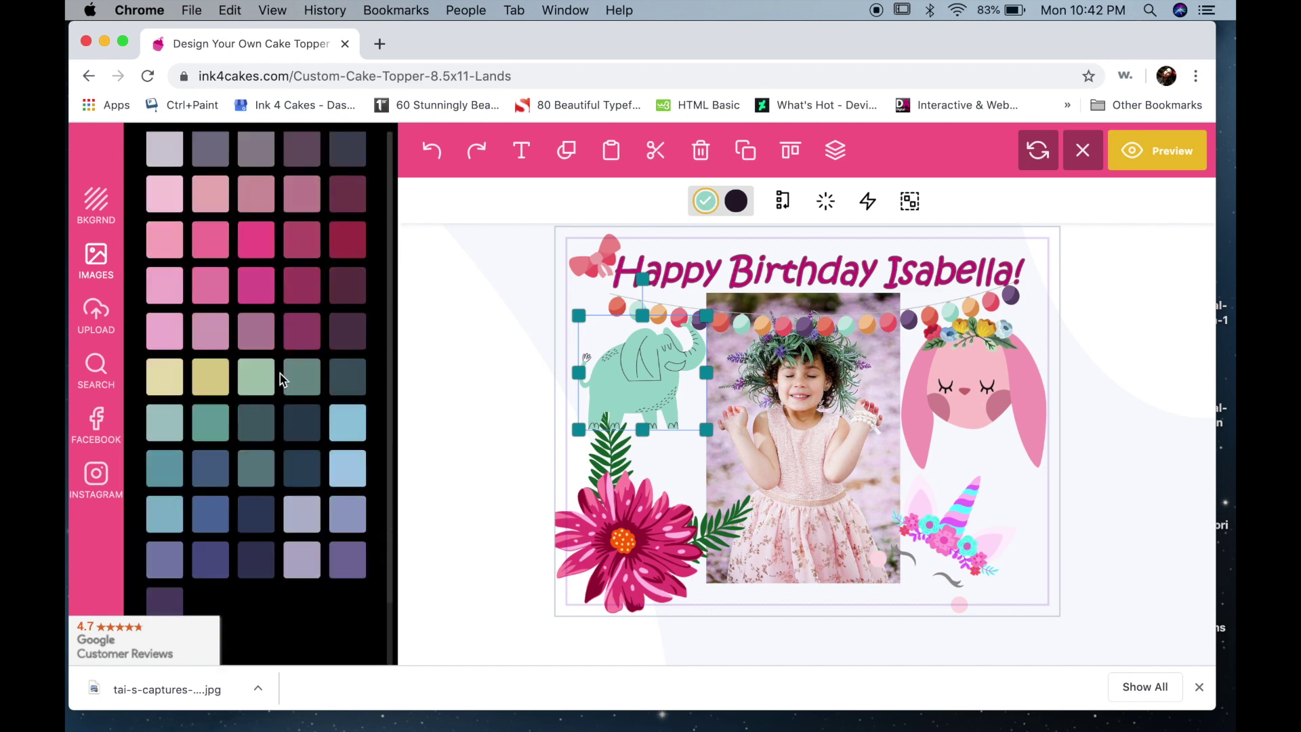
click(256, 284)
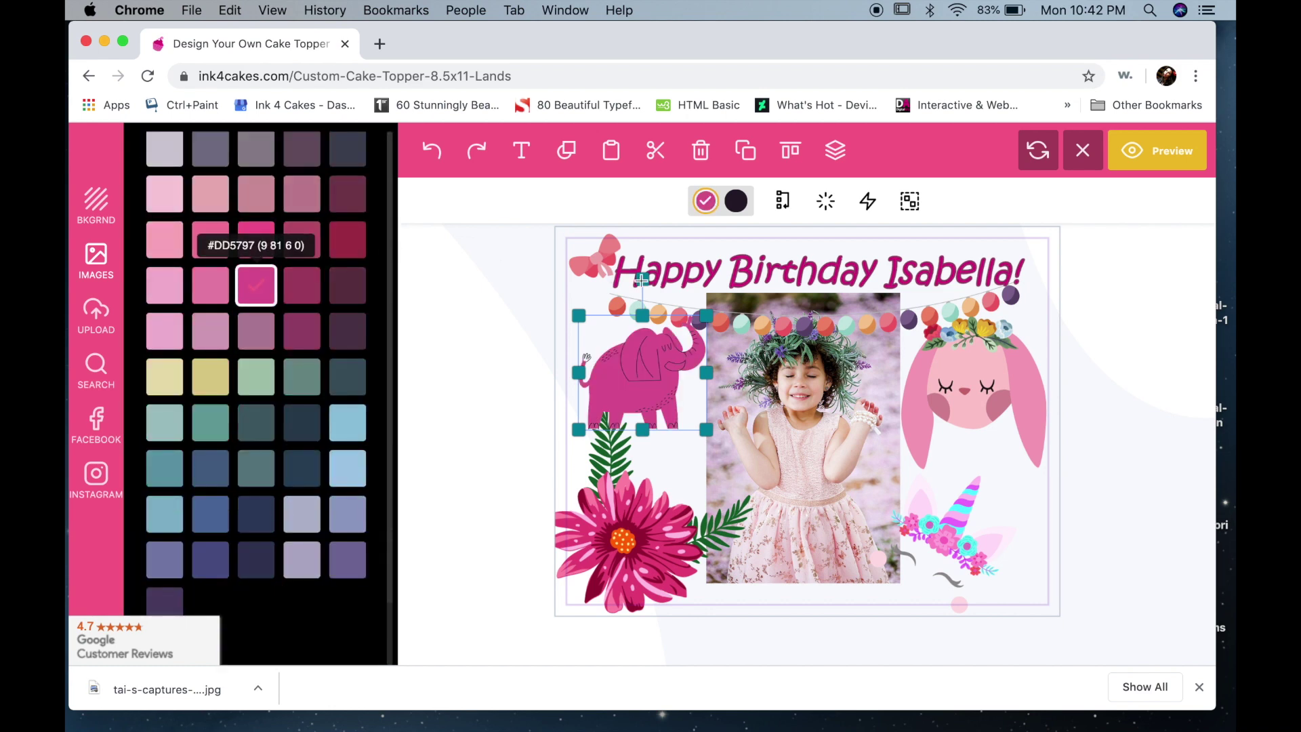
Try darker shades such as #A44266 and #783C4F on the elephant's dark line details and finish with a dark purple swatch.
click(736, 202)
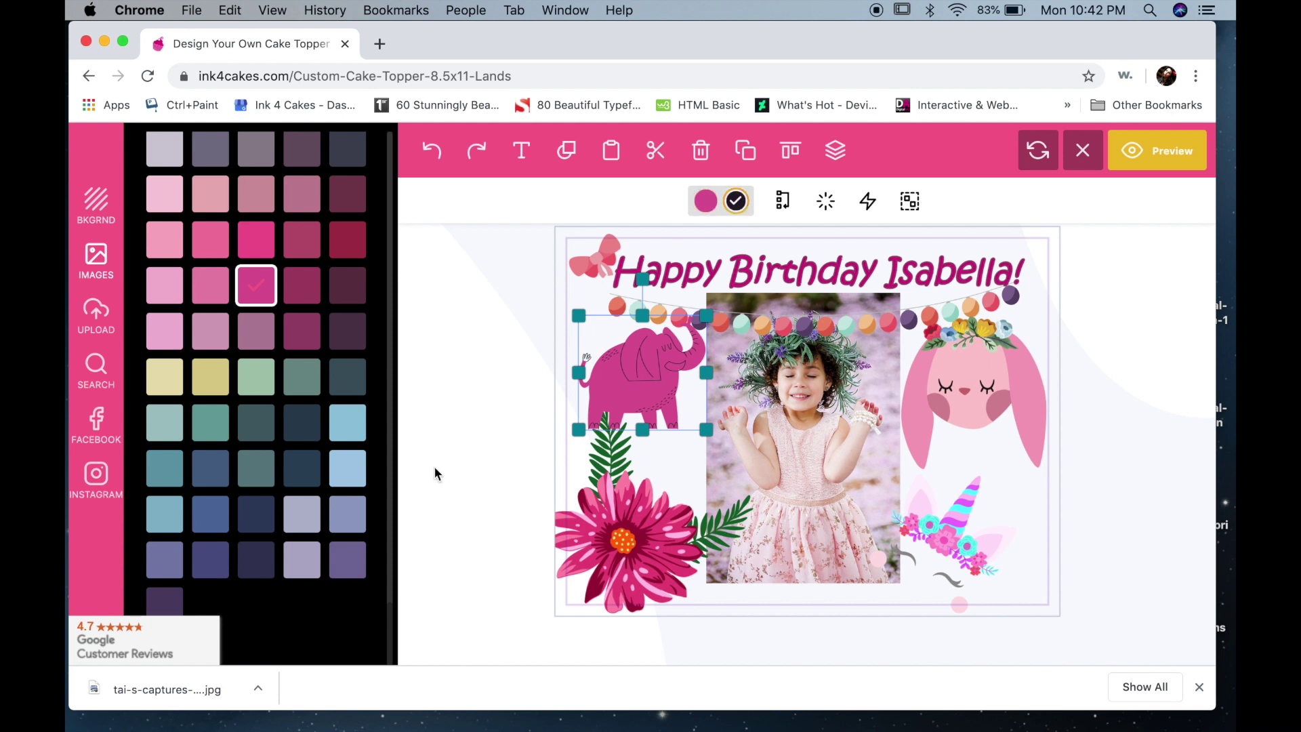
click(319, 284)
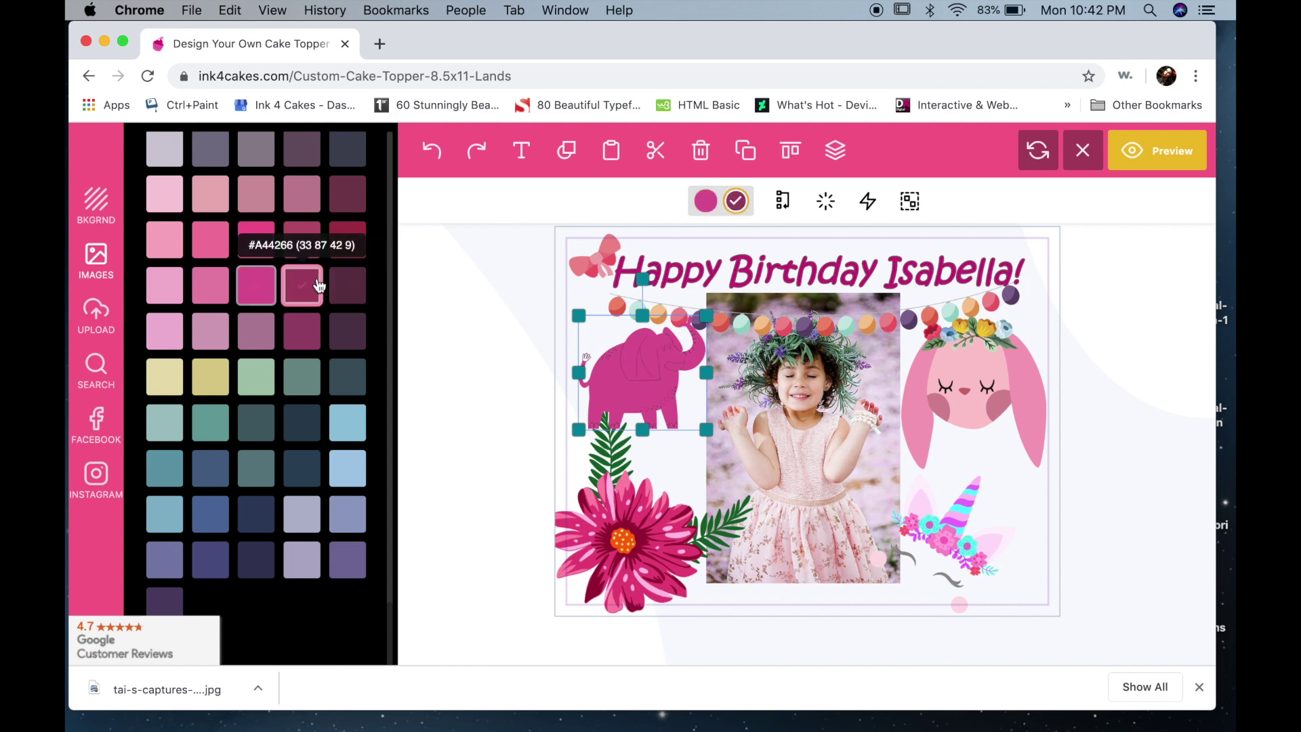
click(350, 241)
click(355, 190)
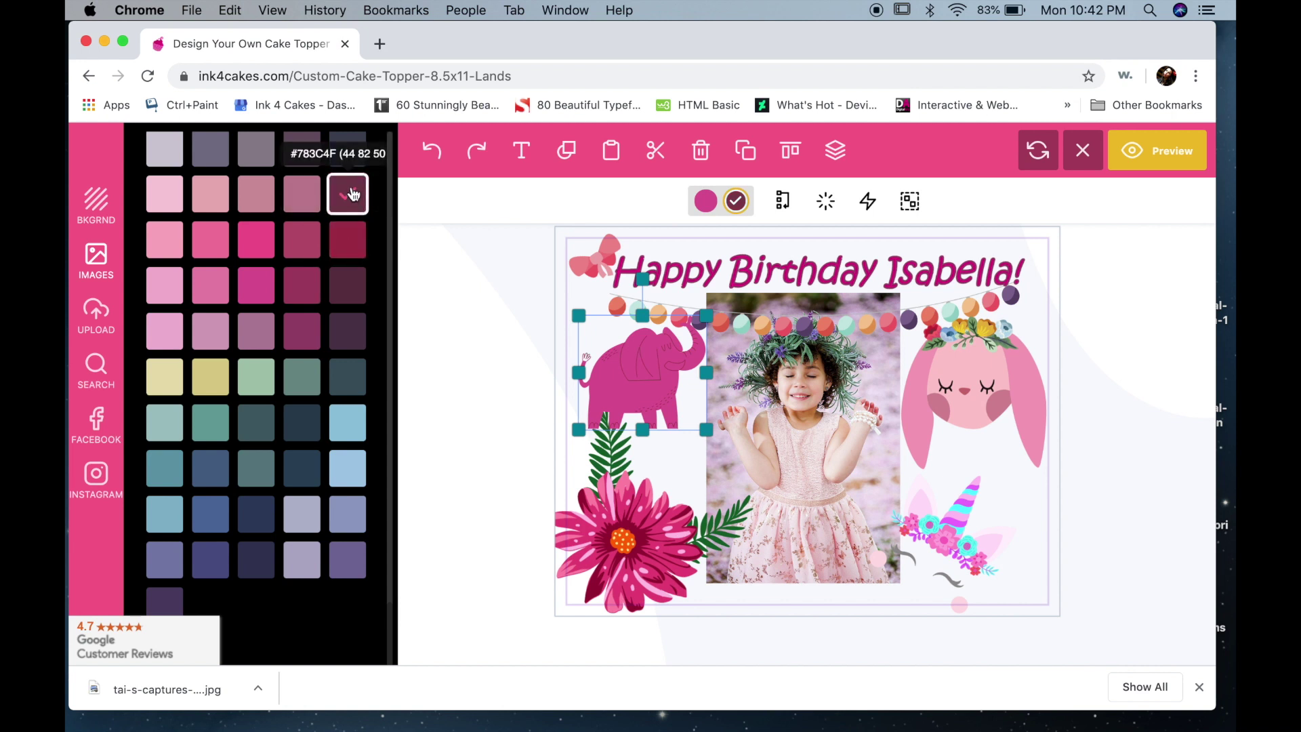
click(348, 330)
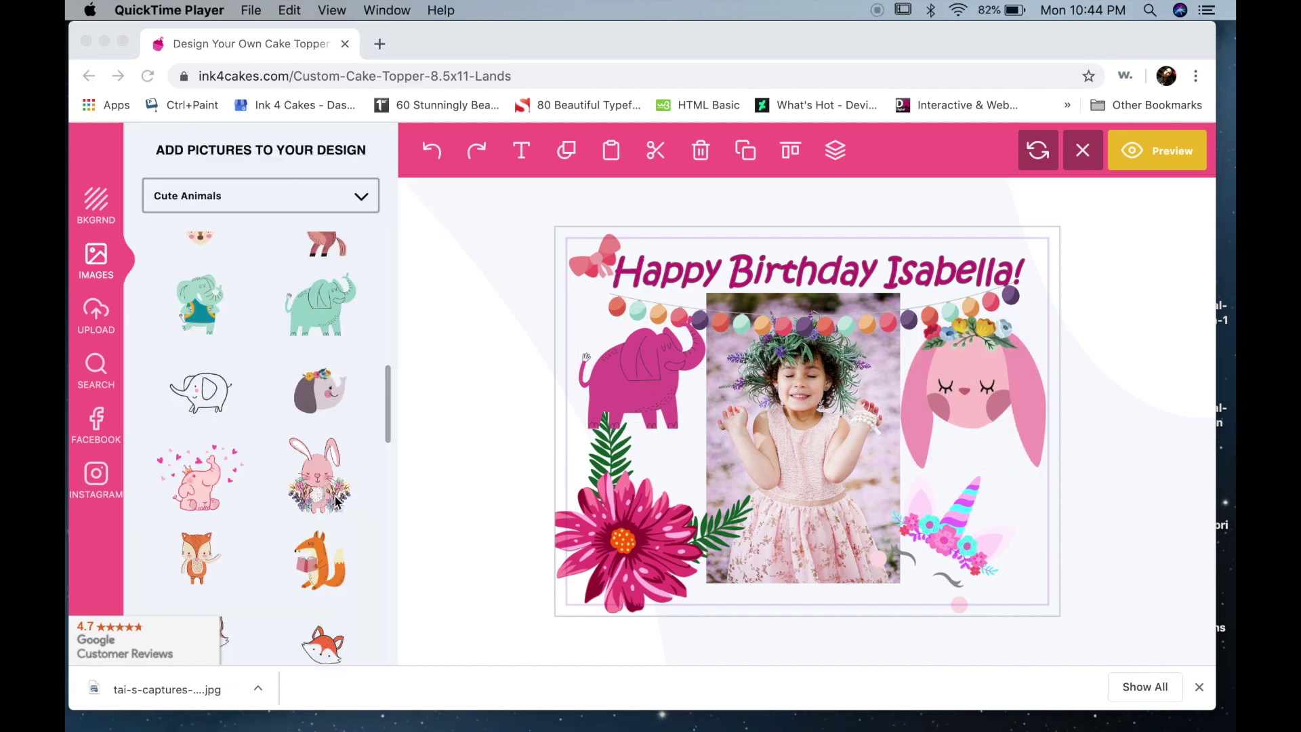
Insert the walking lion from the Cute Animals pictures, resize it and place it just below the bunny's face.
scroll(336, 502, down, 5)
scroll(335, 501, down, 10)
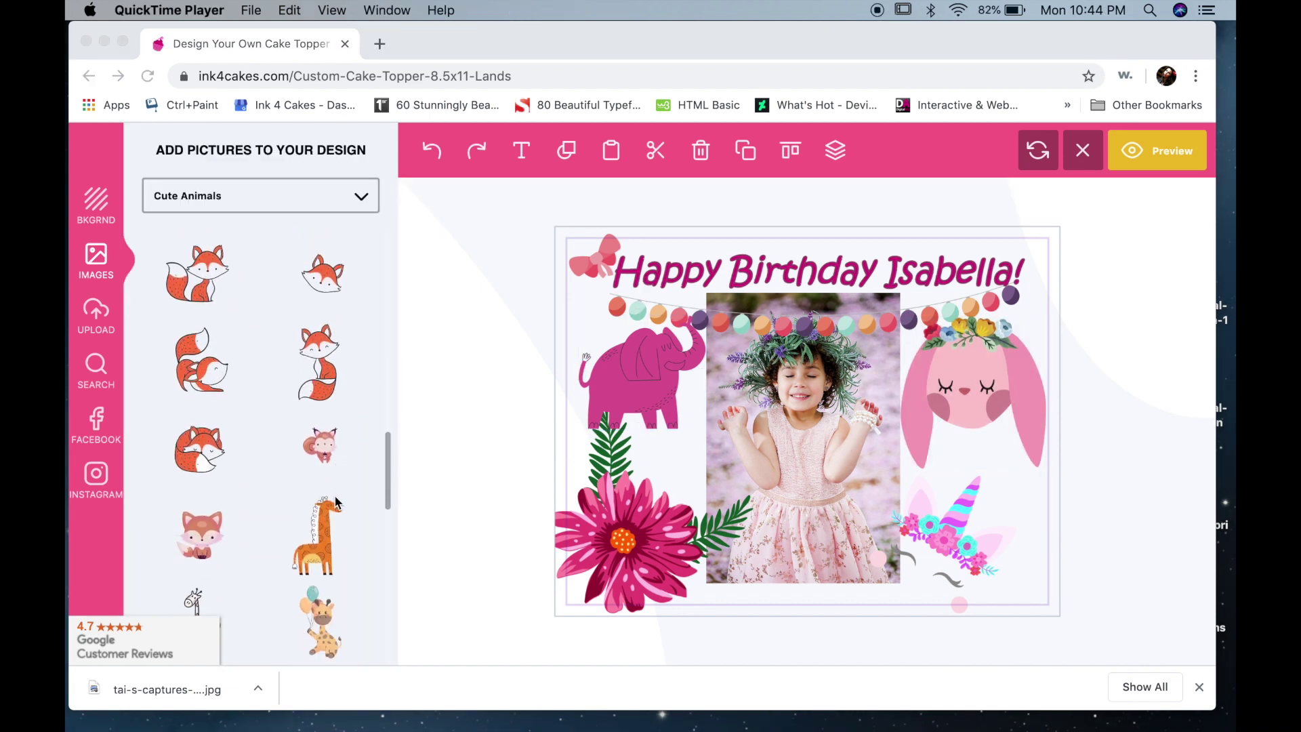
scroll(337, 502, down, 3)
scroll(337, 501, up, 3)
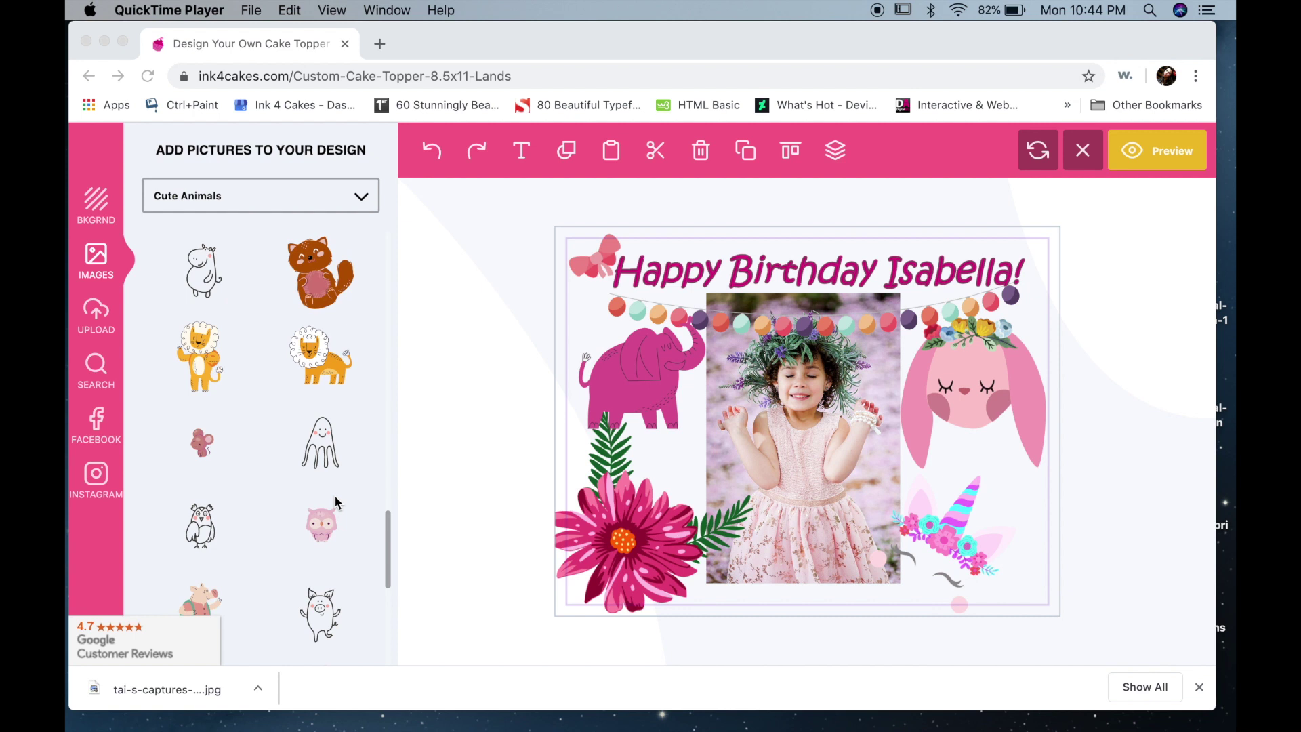
click(324, 380)
click(327, 354)
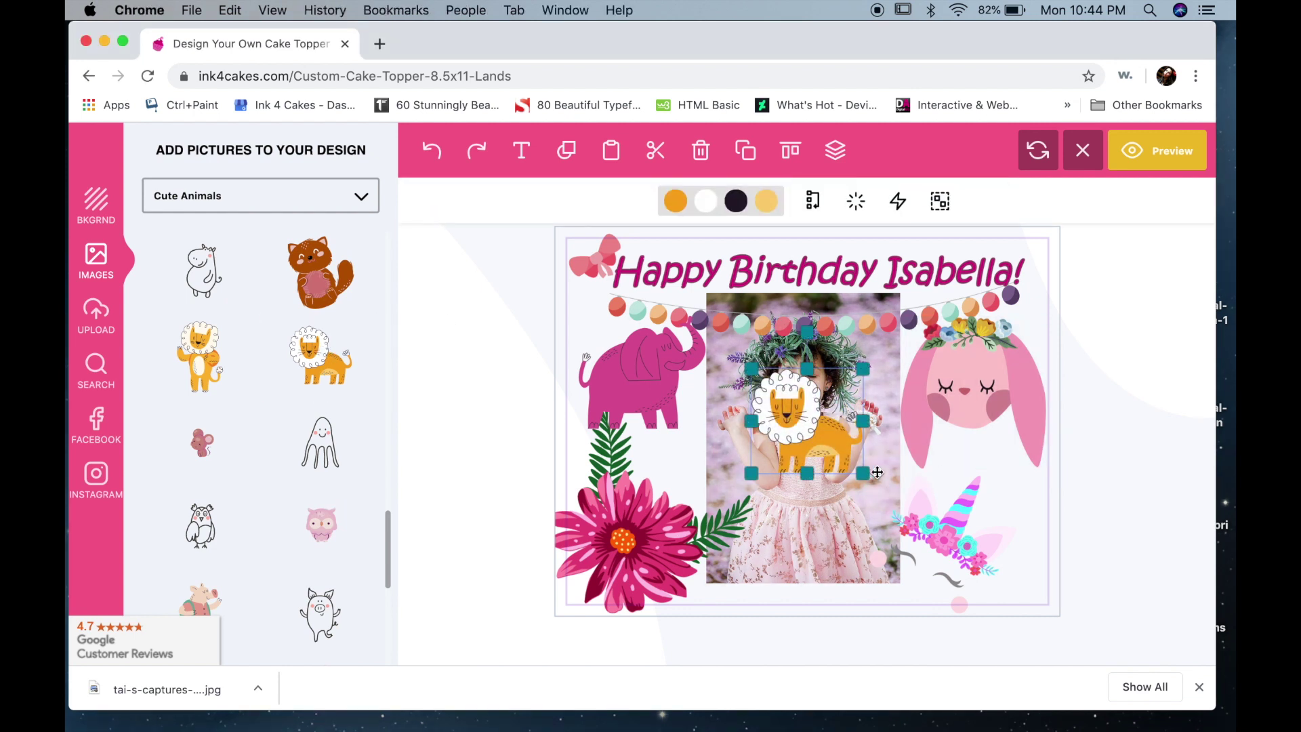
drag(869, 474, 823, 436)
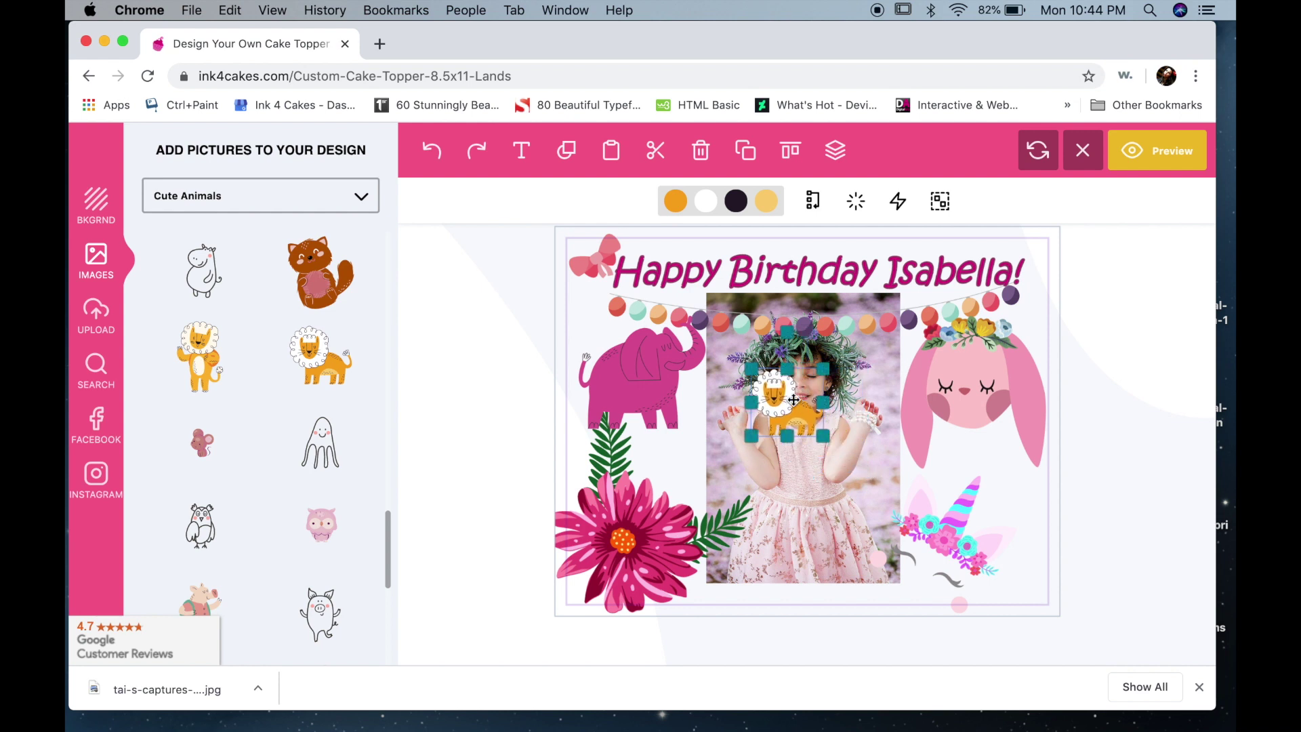
drag(783, 398, 961, 459)
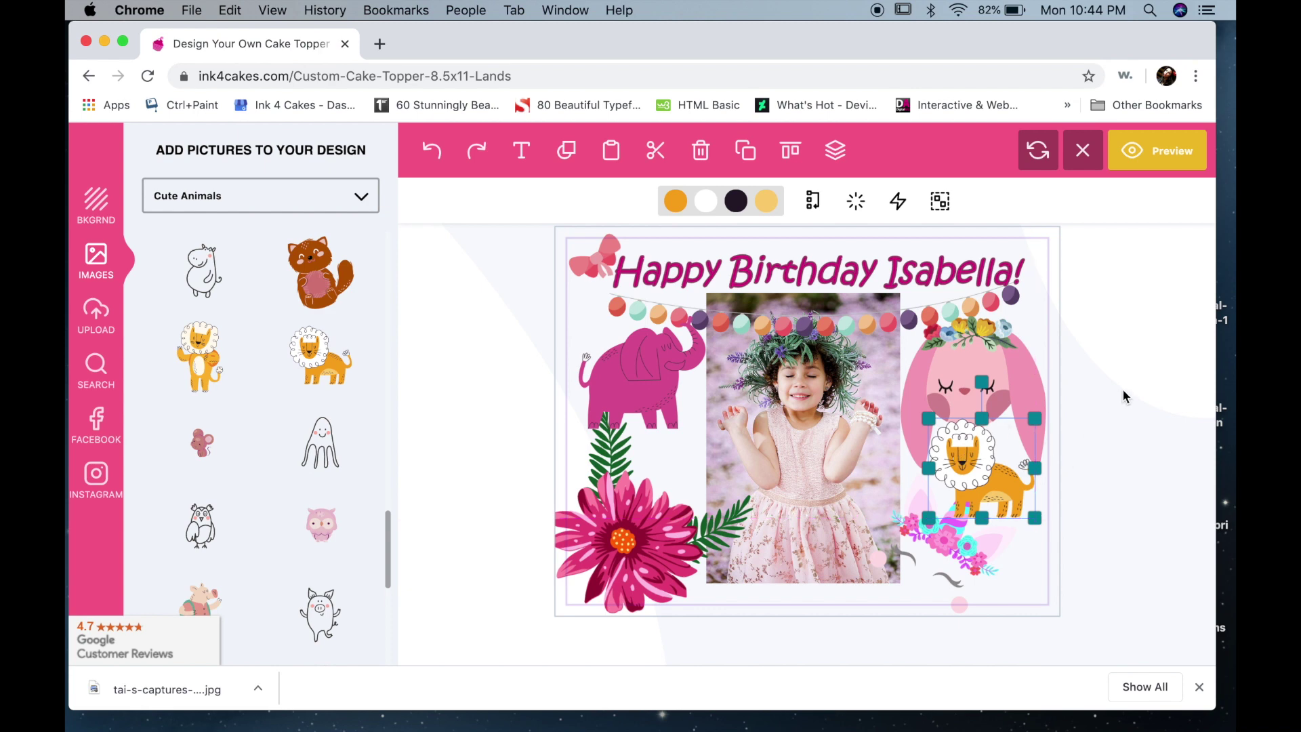
Recolor the lion with a magenta-purple body and a dark purple mane, and deselect it.
click(676, 201)
click(164, 383)
click(210, 428)
click(768, 202)
click(1137, 367)
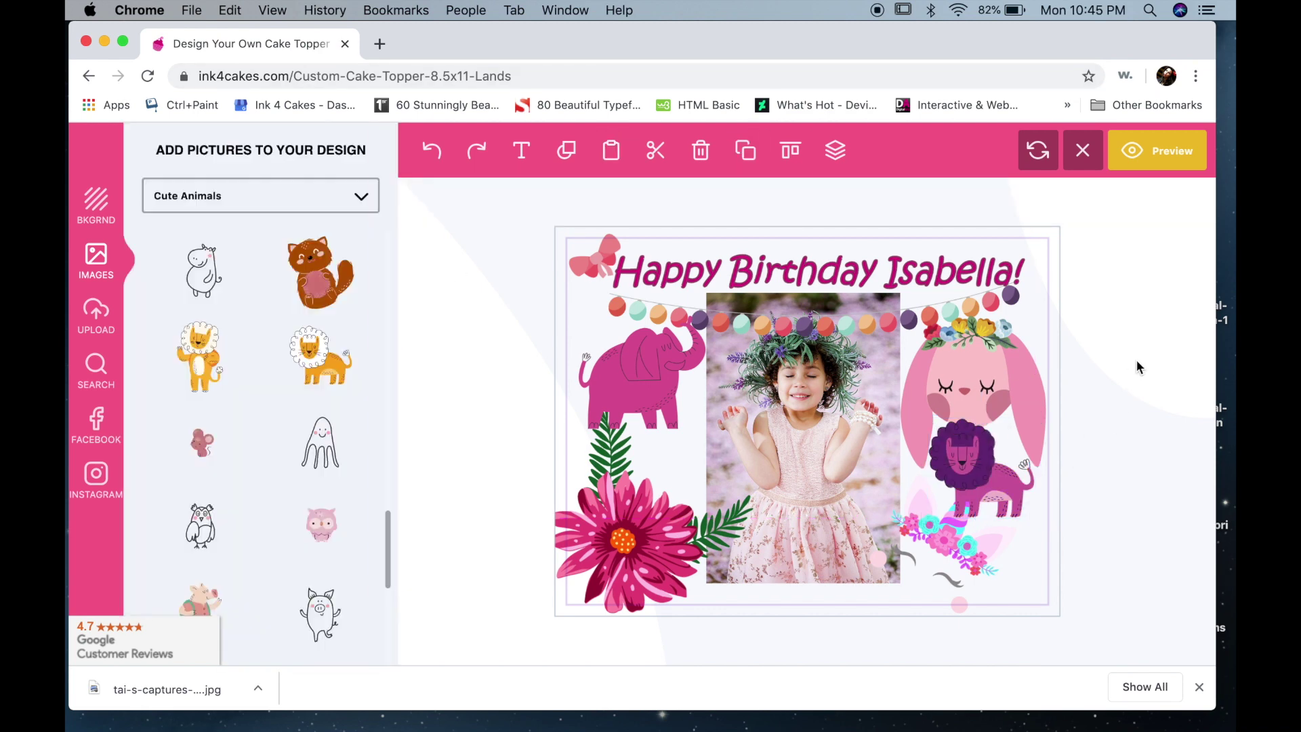
Preview the finished cake topper design and submit it.
click(1145, 151)
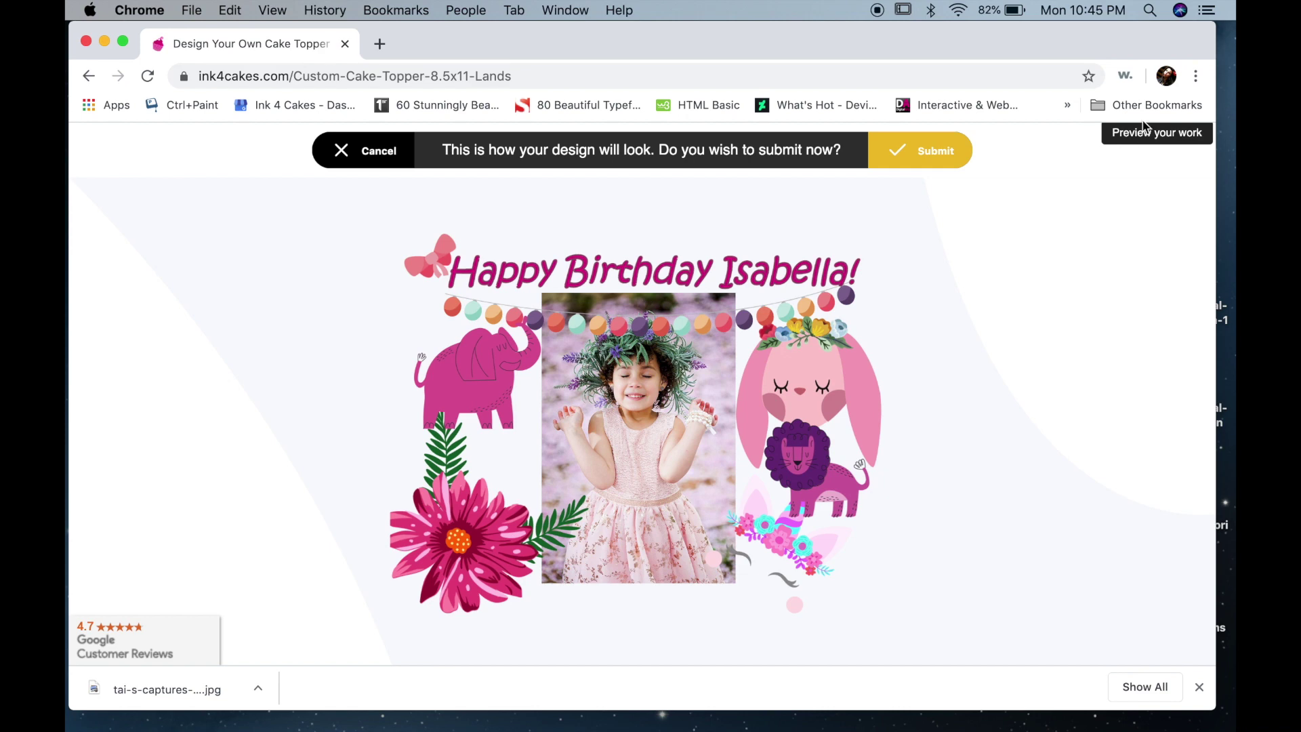
click(920, 156)
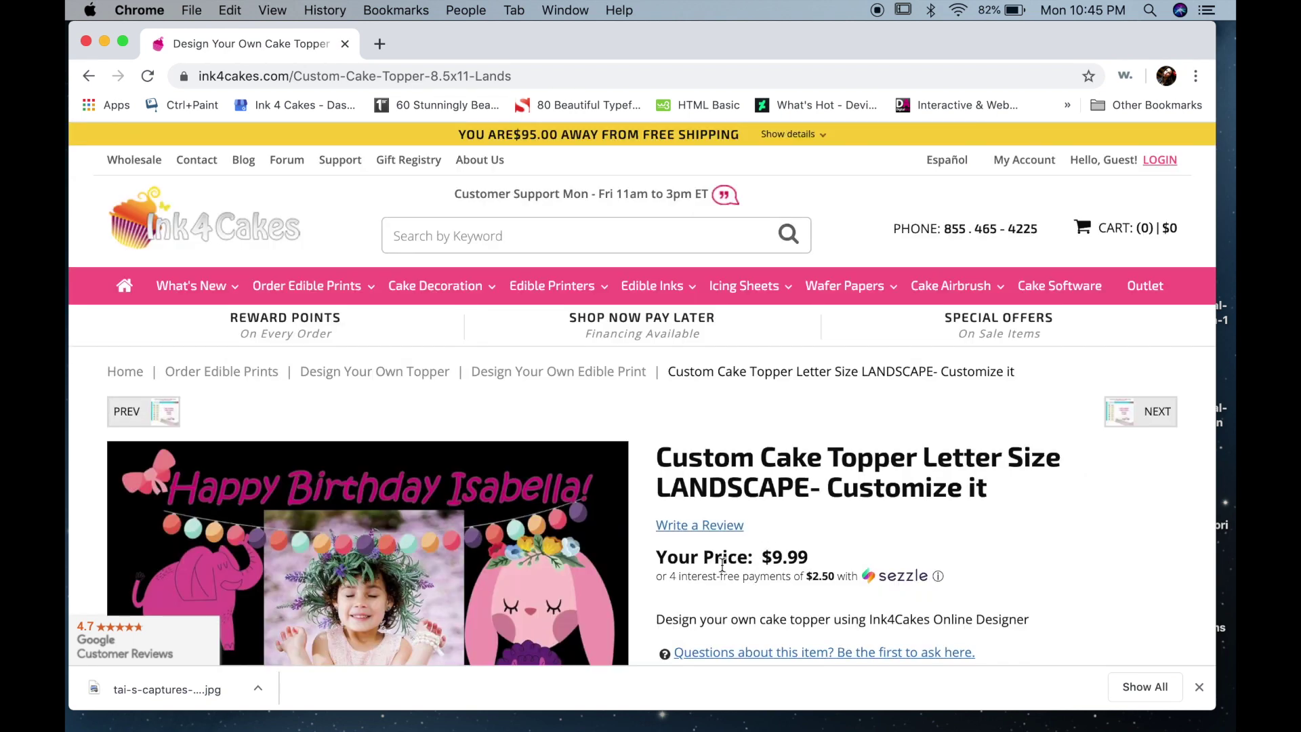
Review the product's design, thermal packing, comments and expert review options, and add one custom topper to the cart without extras.
scroll(483, 603, down, 3)
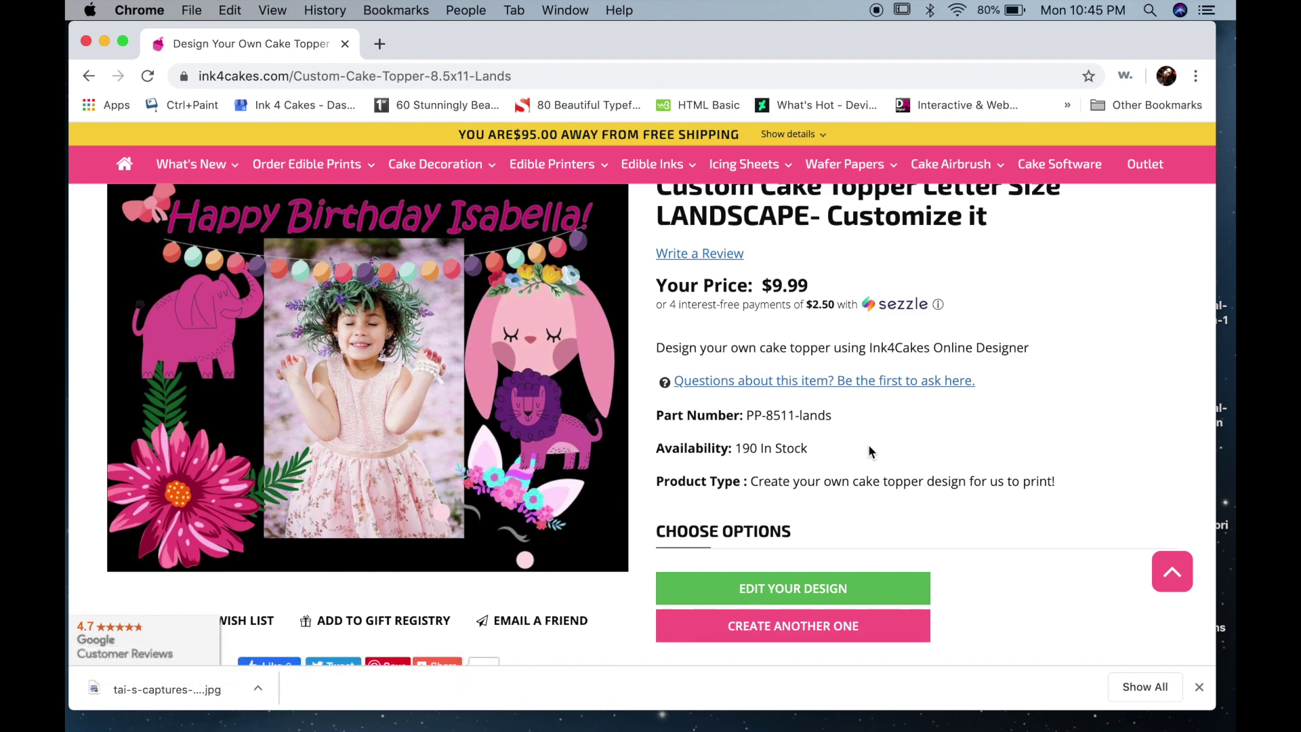
scroll(991, 486, down, 3)
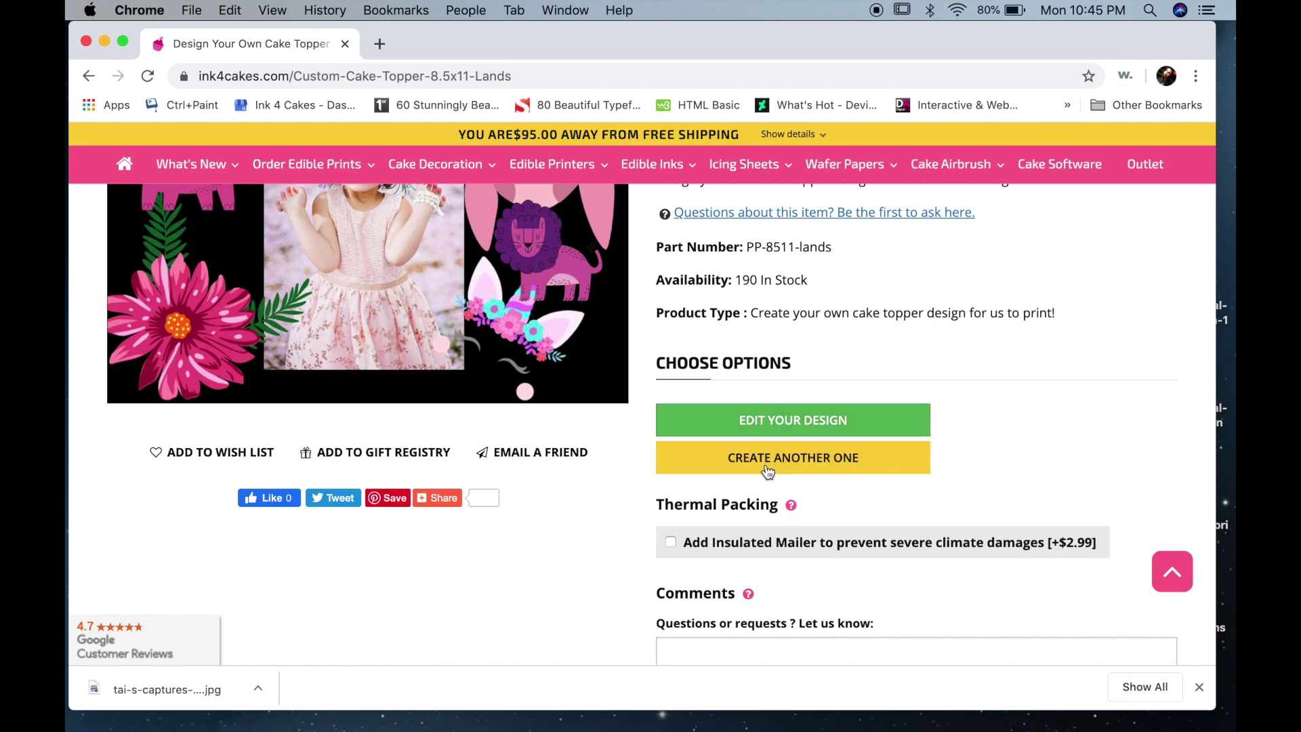
scroll(1063, 497, down, 5)
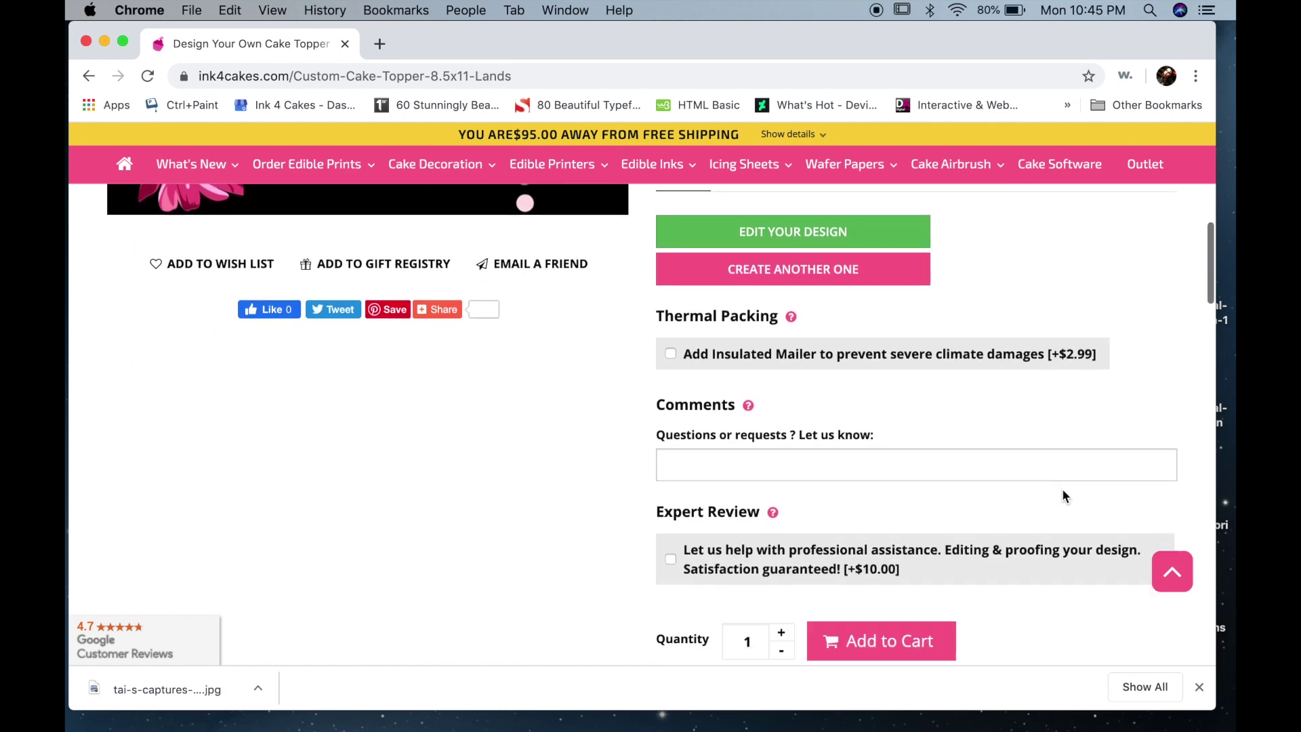
scroll(1064, 497, up, 4)
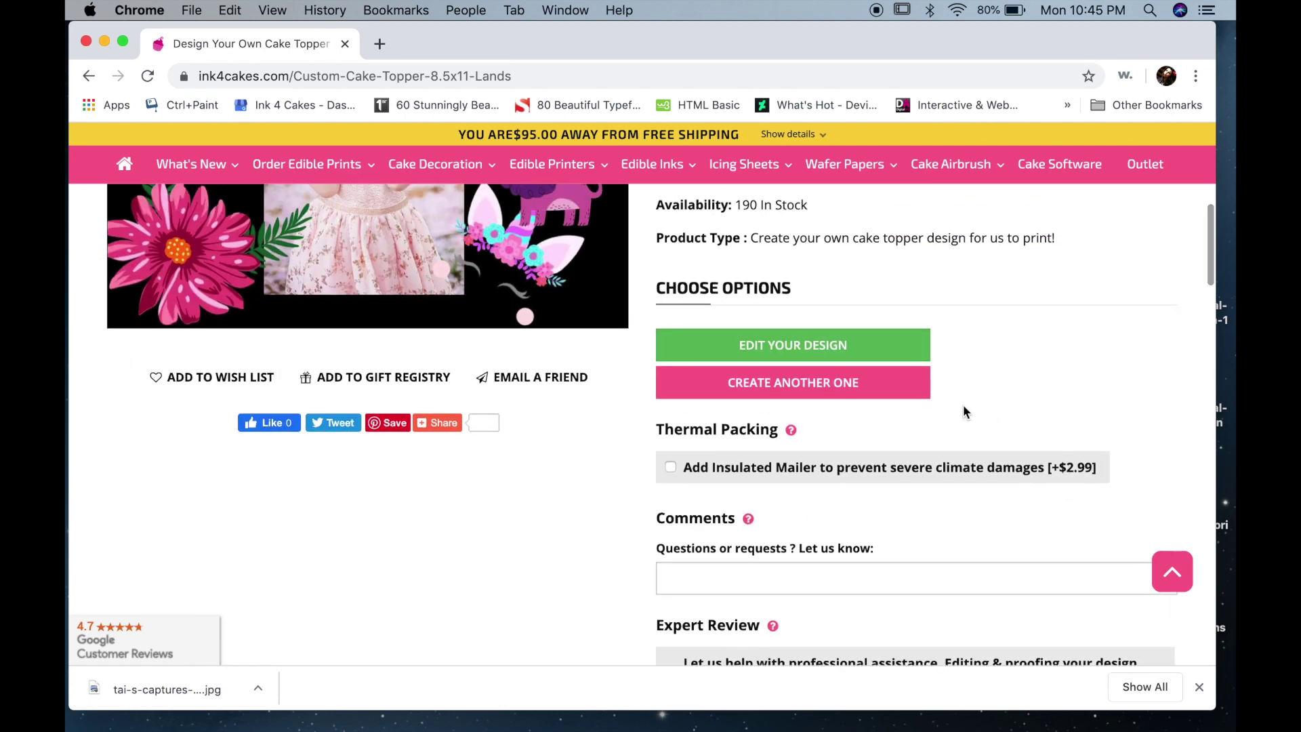
scroll(861, 520, down, 3)
scroll(861, 520, down, 4)
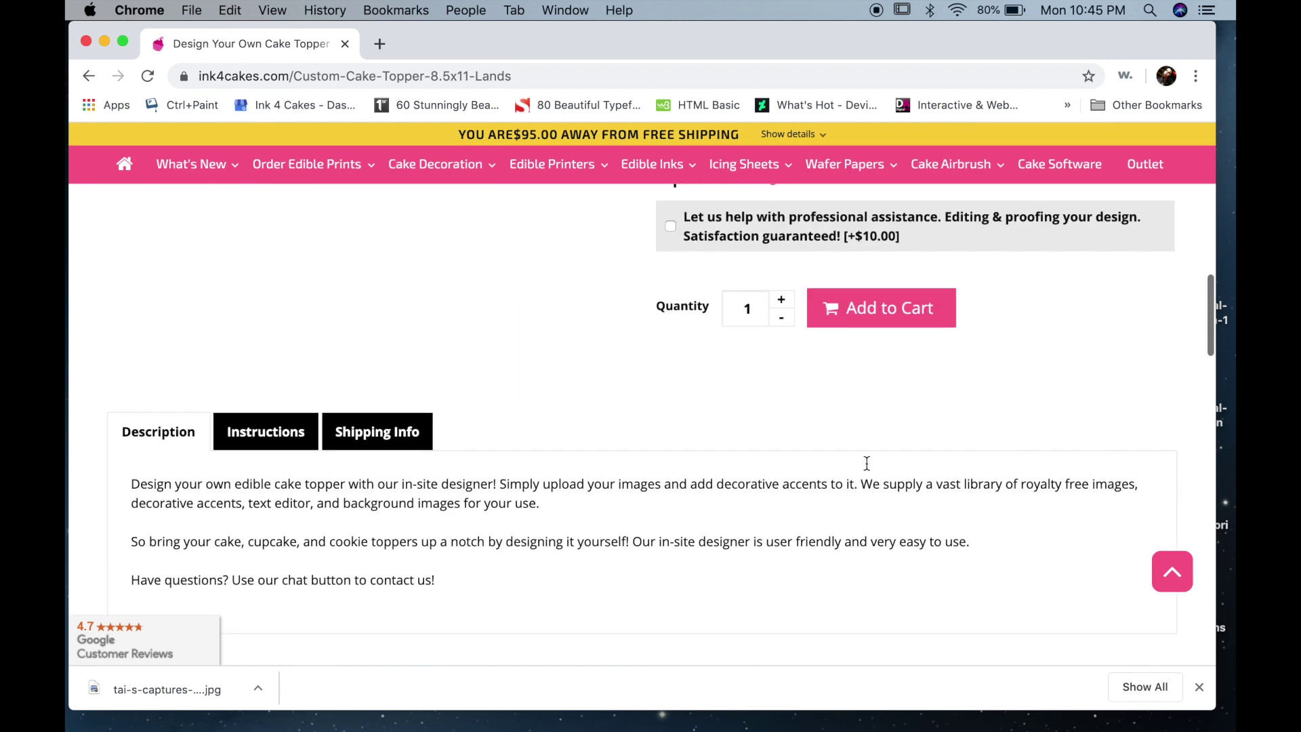
click(896, 315)
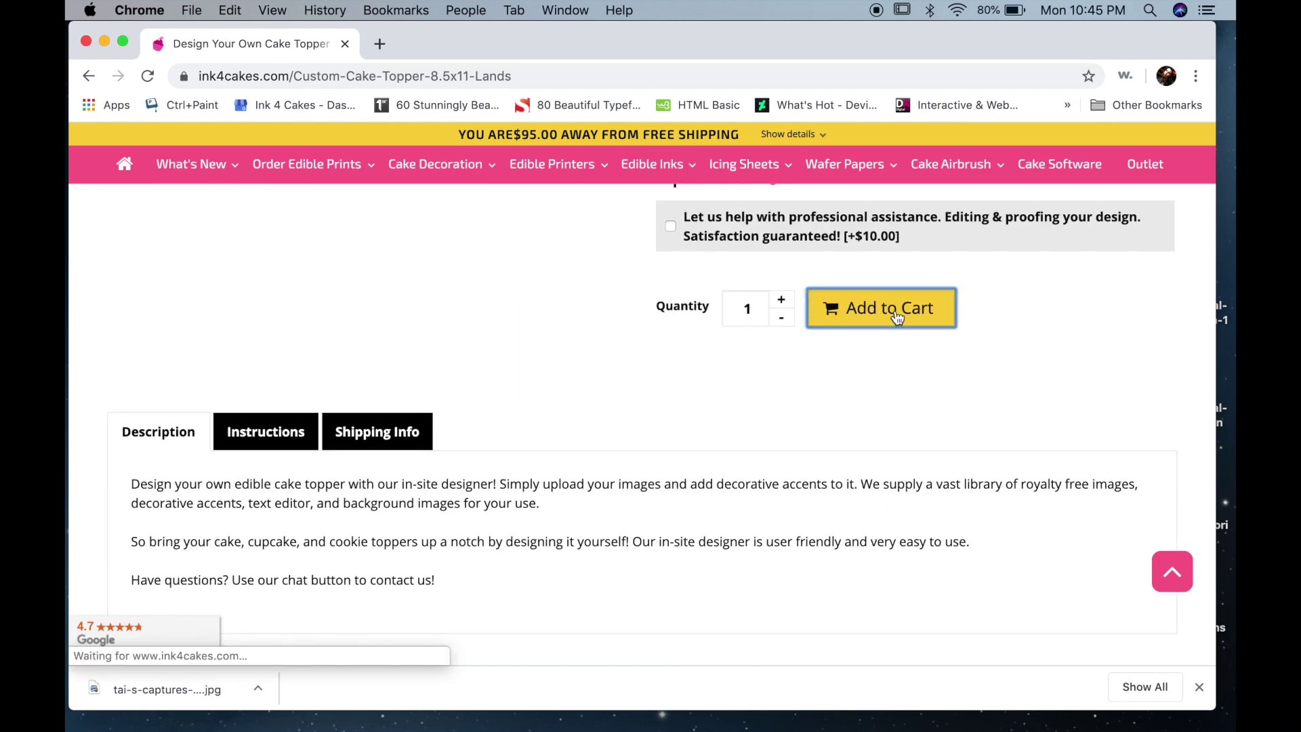